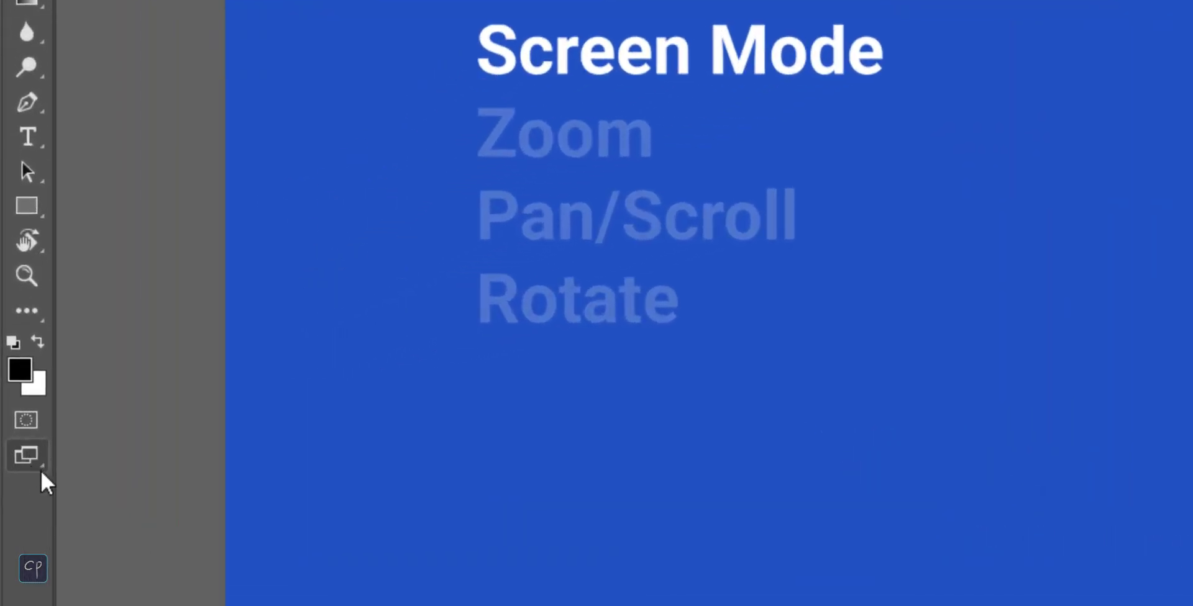
Step: Go through Full Screen Mode With Menu Bar into Full Screen Mode, confirming Full Screen
right_click(32, 456)
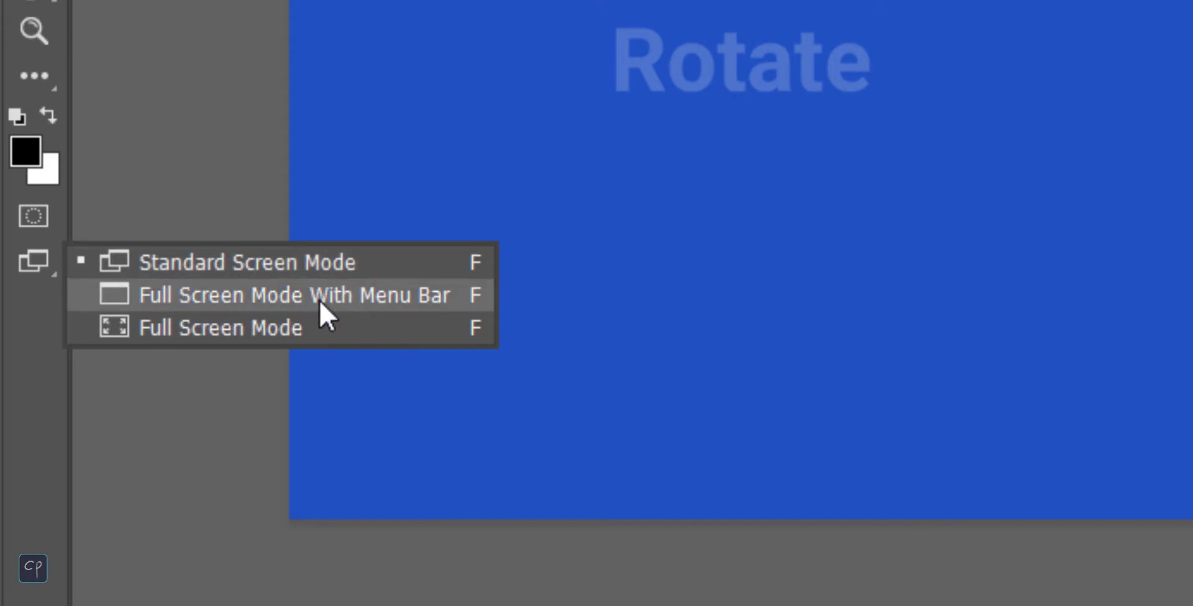
left_click(248, 301)
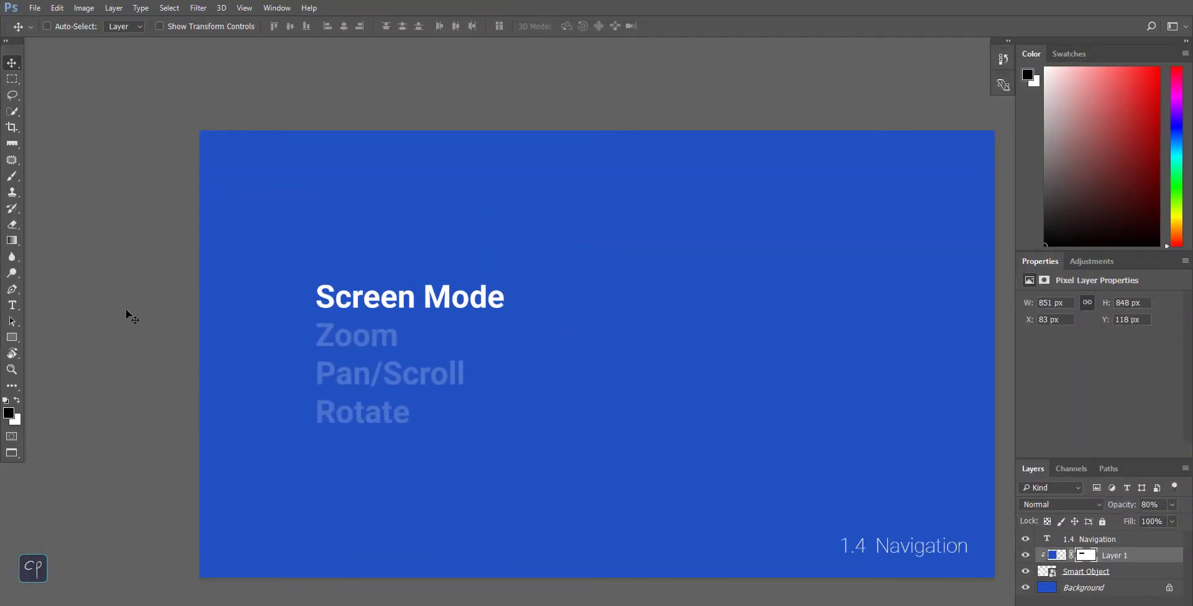
left_click(12, 453)
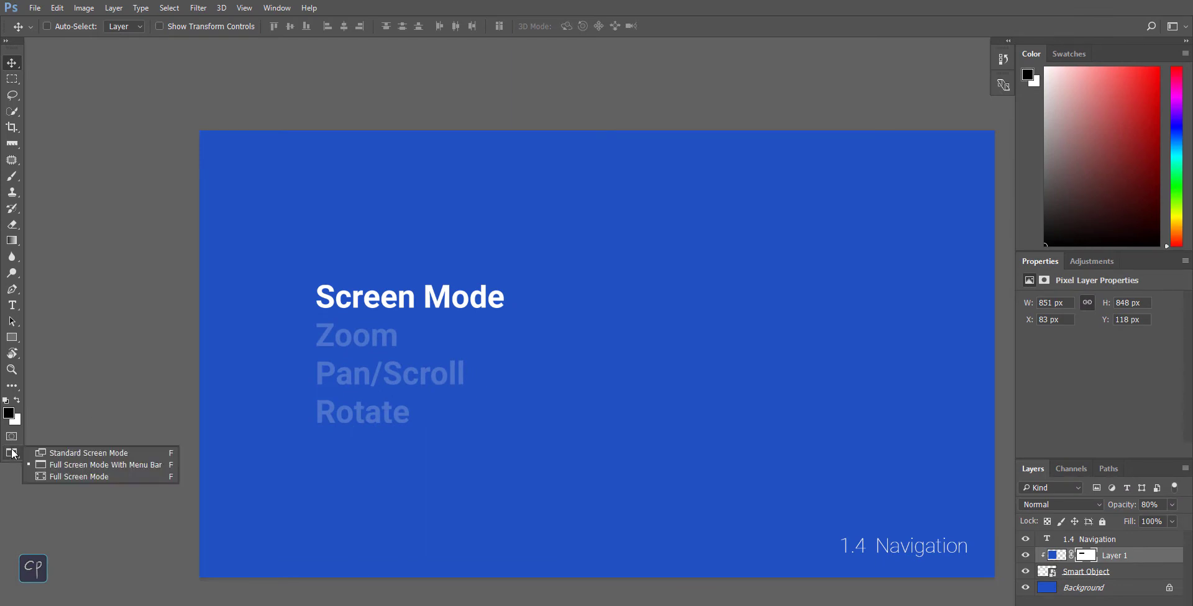
left_click(116, 479)
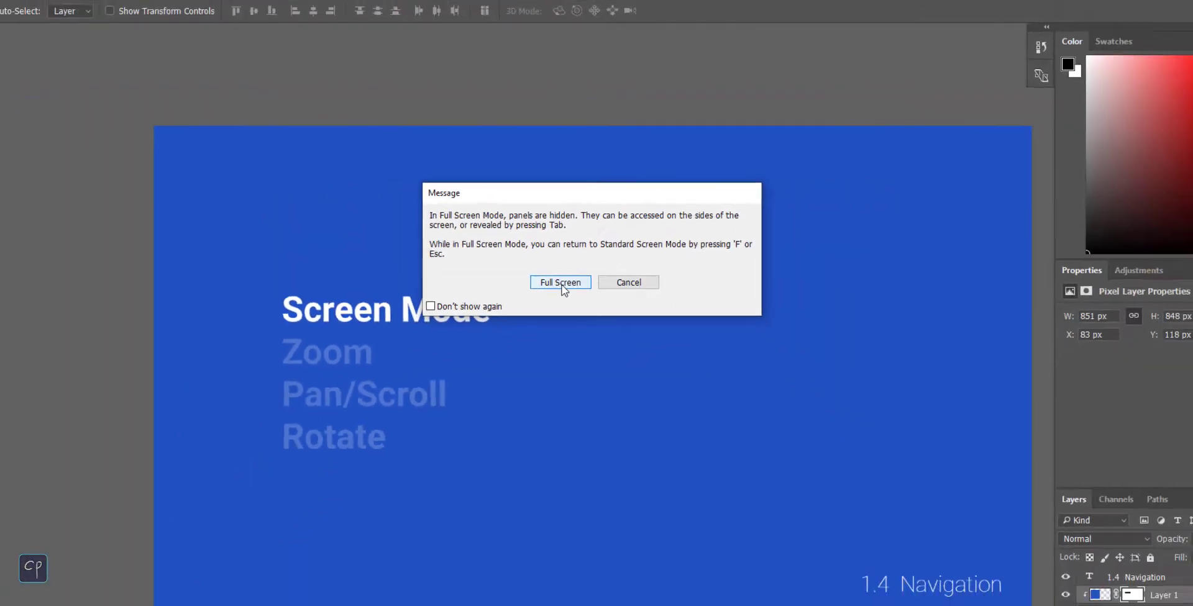
left_click(561, 283)
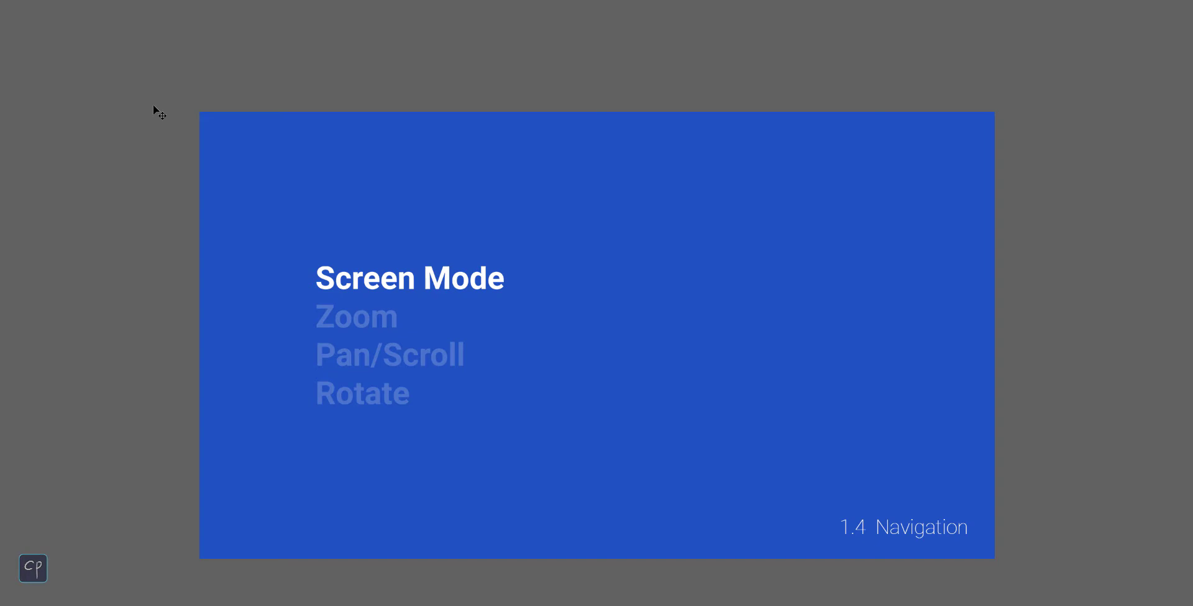
Step: Press F to return to Standard Screen Mode, then dismiss the Screen Mode choices unchanged
key("f")
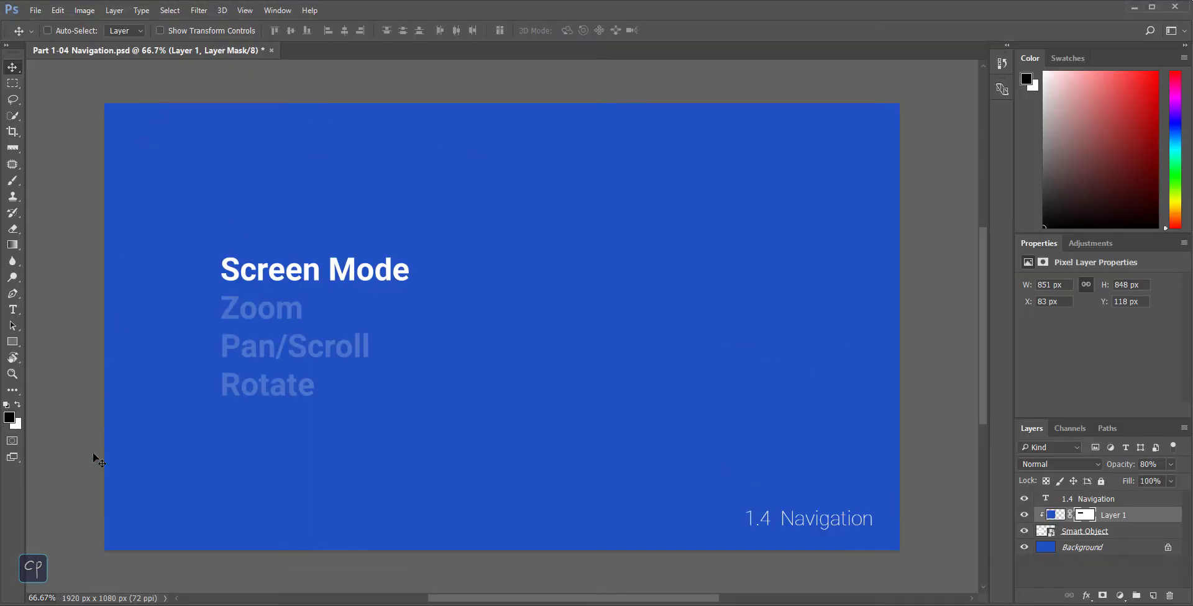
right_click(15, 458)
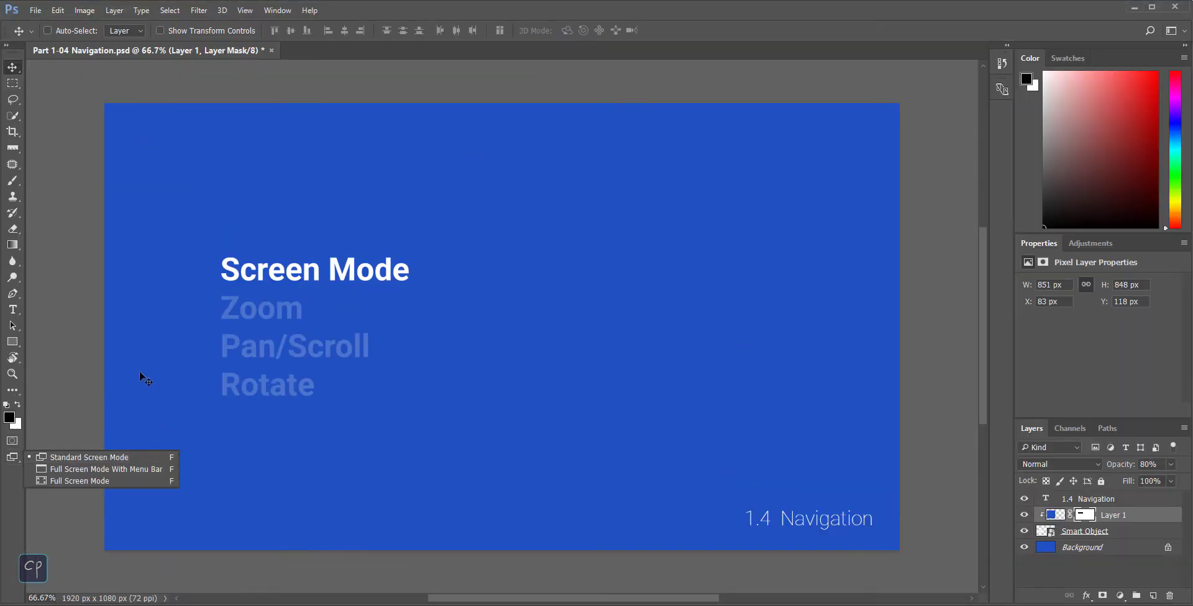
left_click(96, 351)
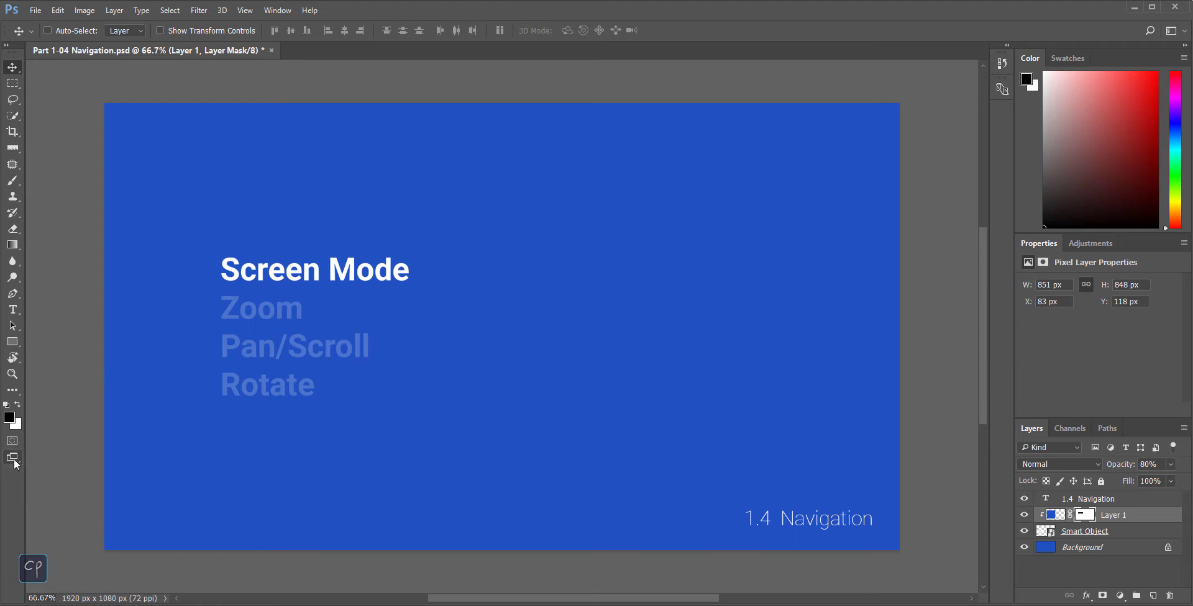
left_click(13, 458)
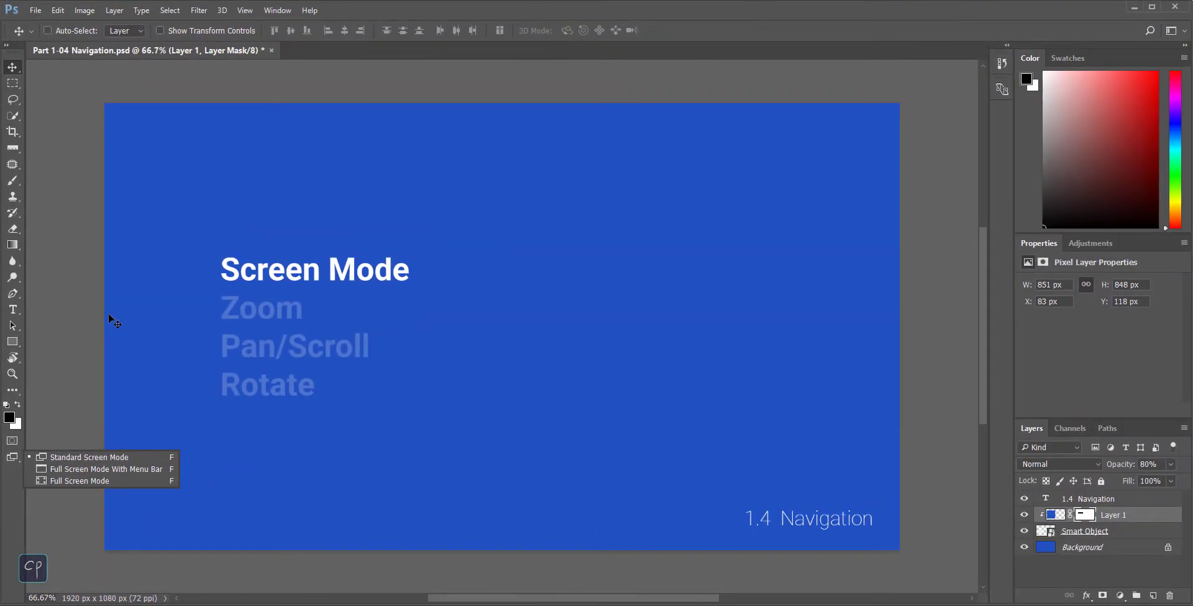
key("Escape")
Step: Cycle with F through both full screen modes back to Standard Screen Mode
key("f")
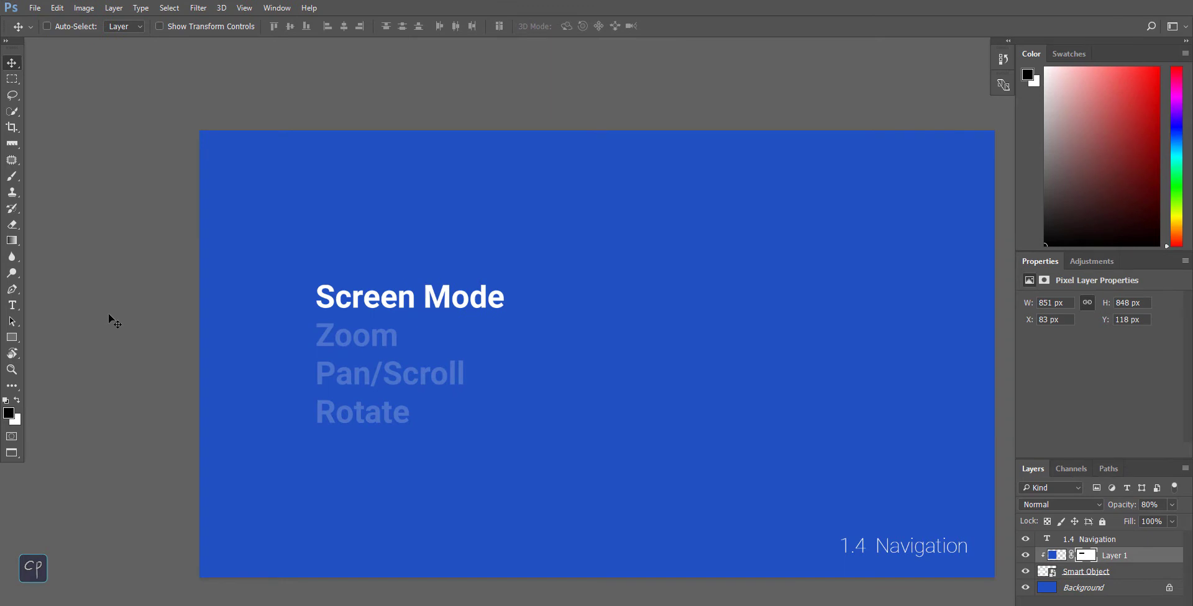
key("f")
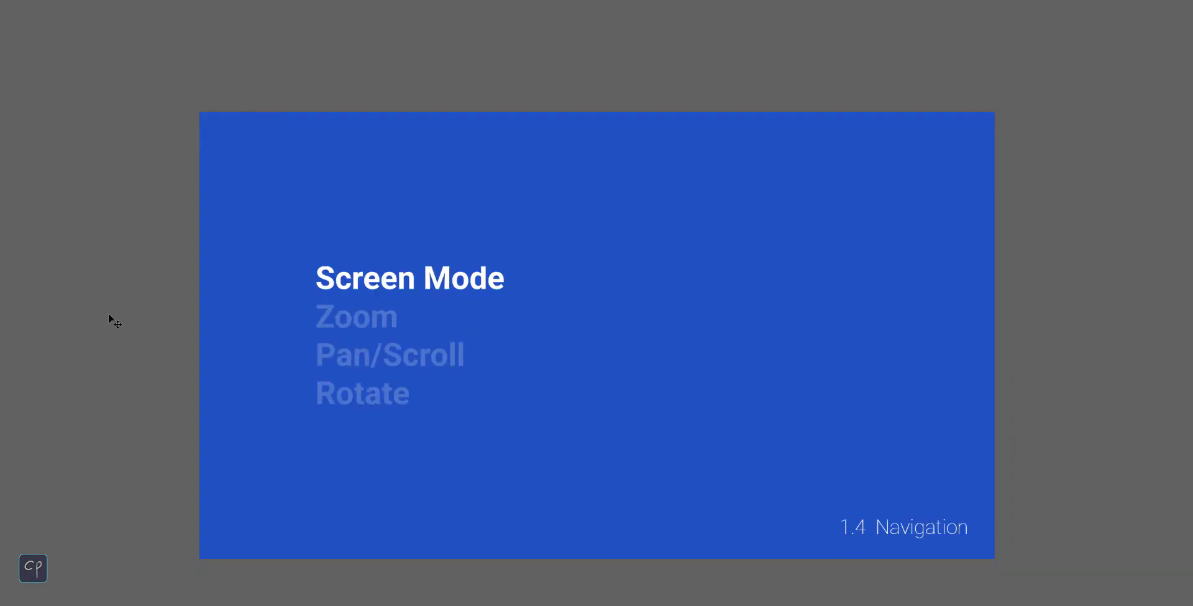
key("f")
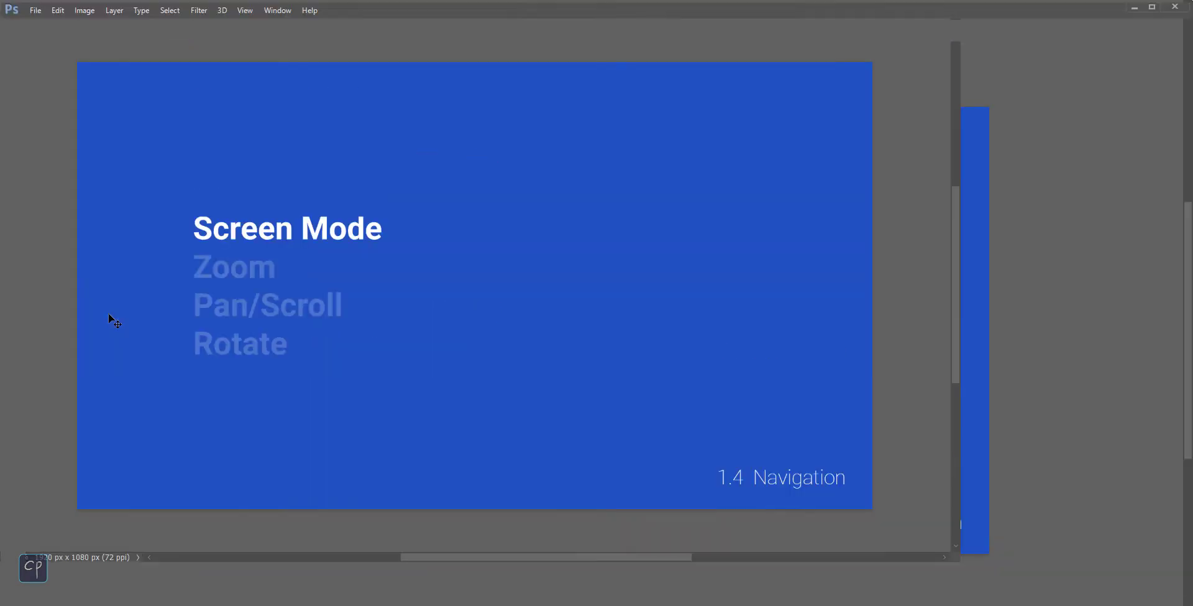
right_click(16, 462)
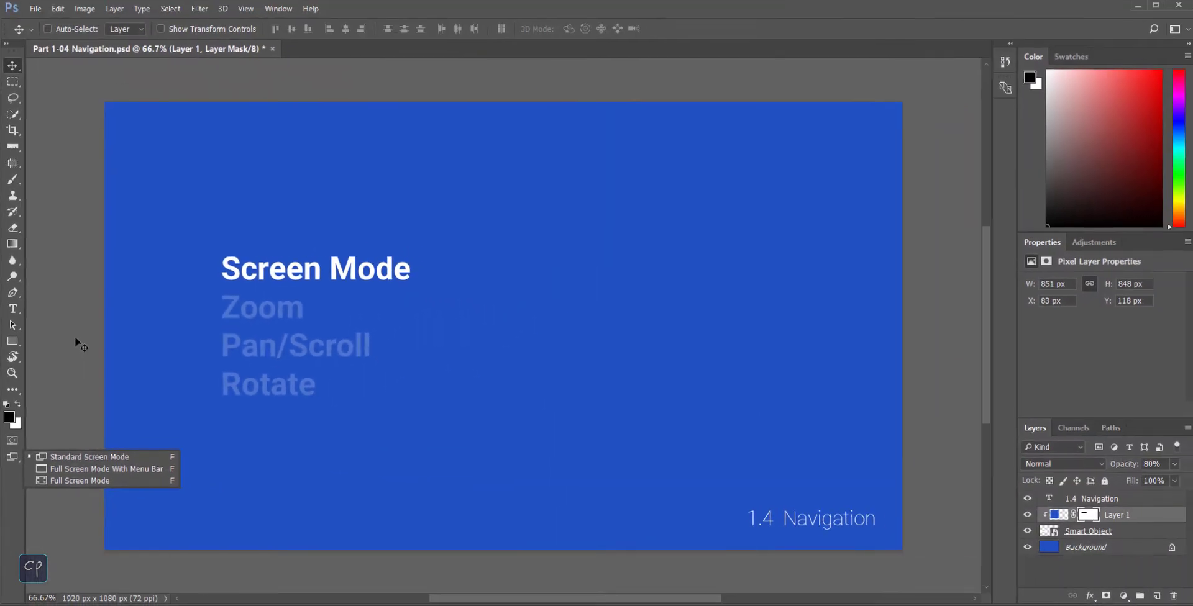
left_click(320, 198)
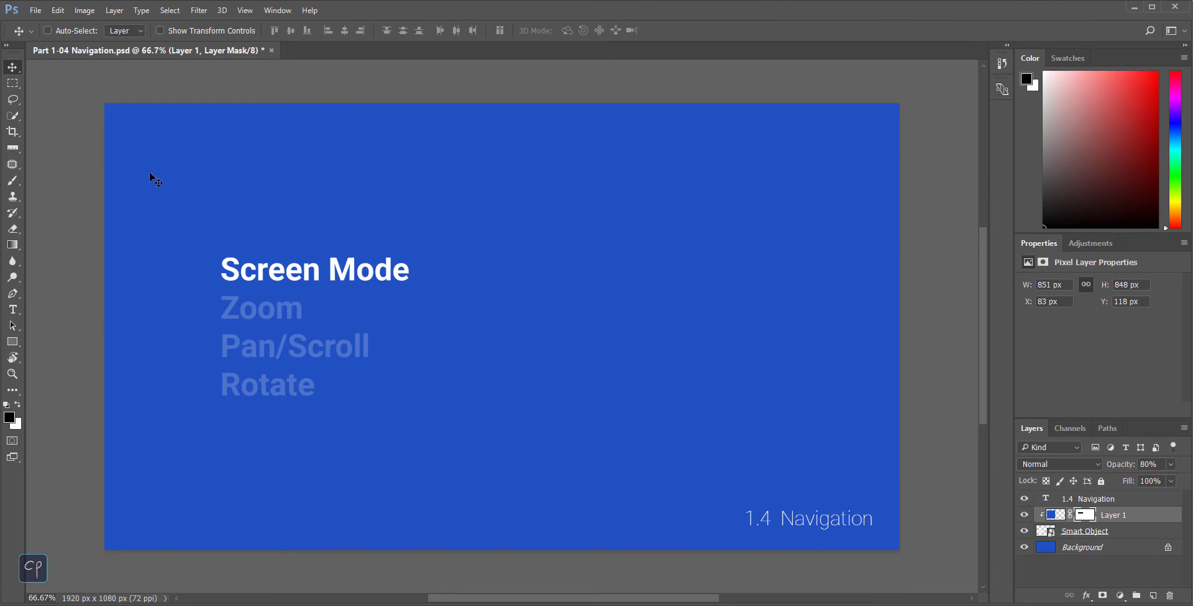
key("ctrl+r")
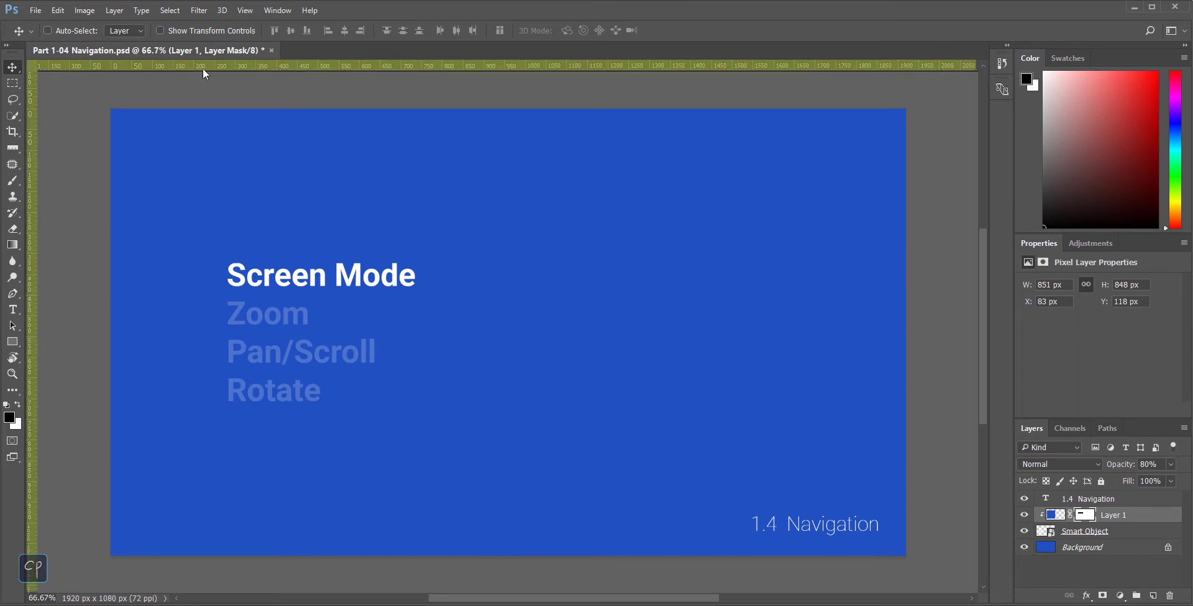
left_click(245, 11)
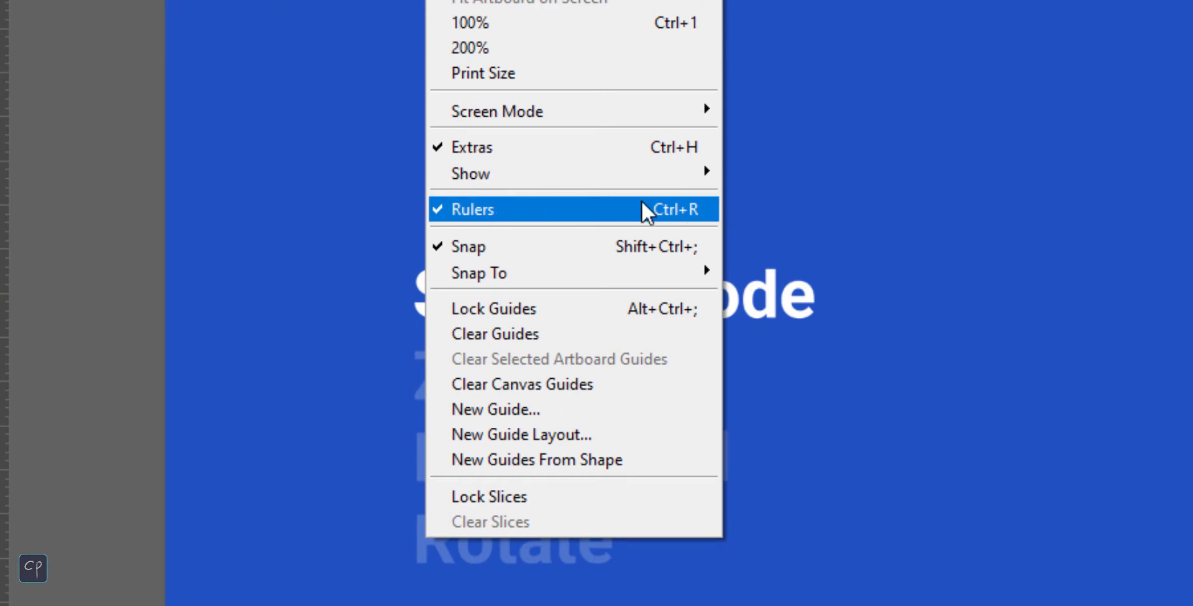
key("Escape")
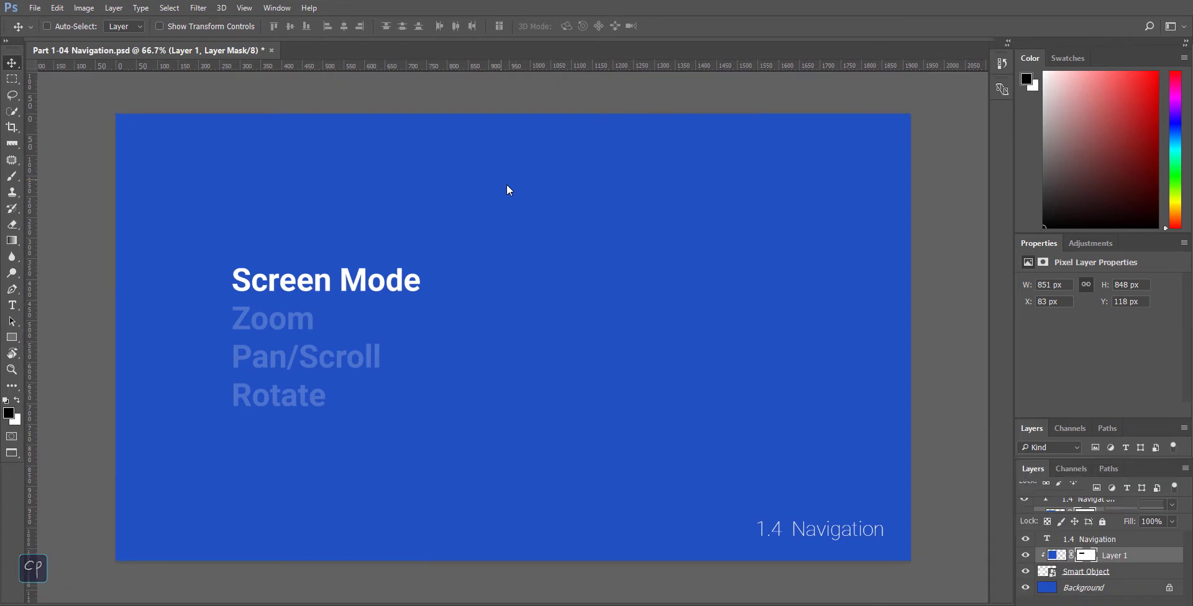
key("f")
key("f")
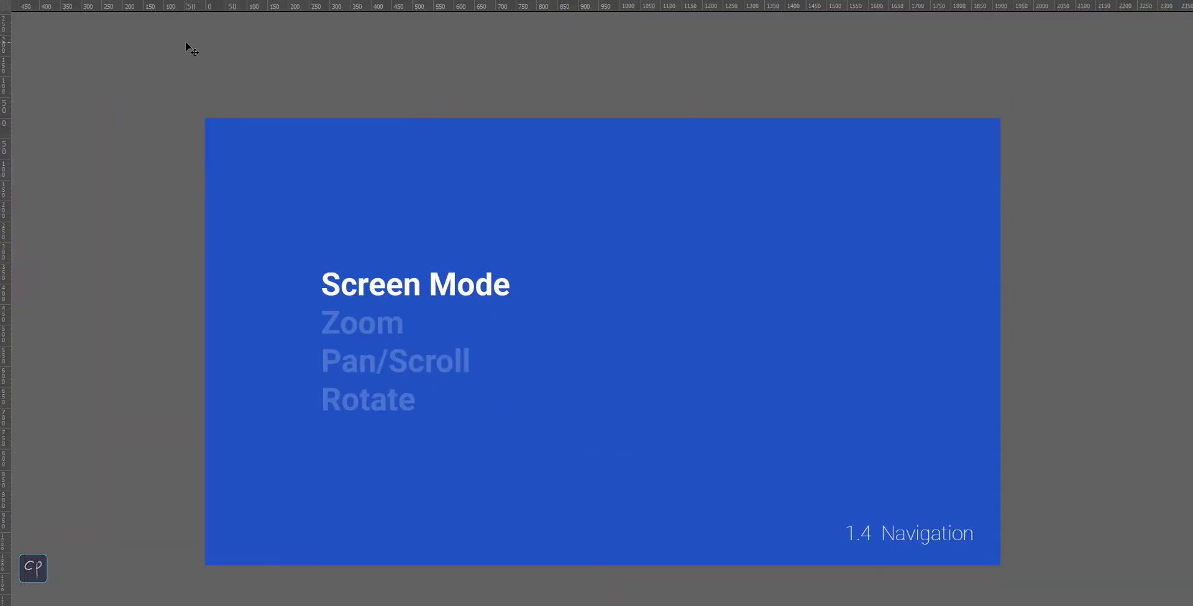
key("ctrl+r")
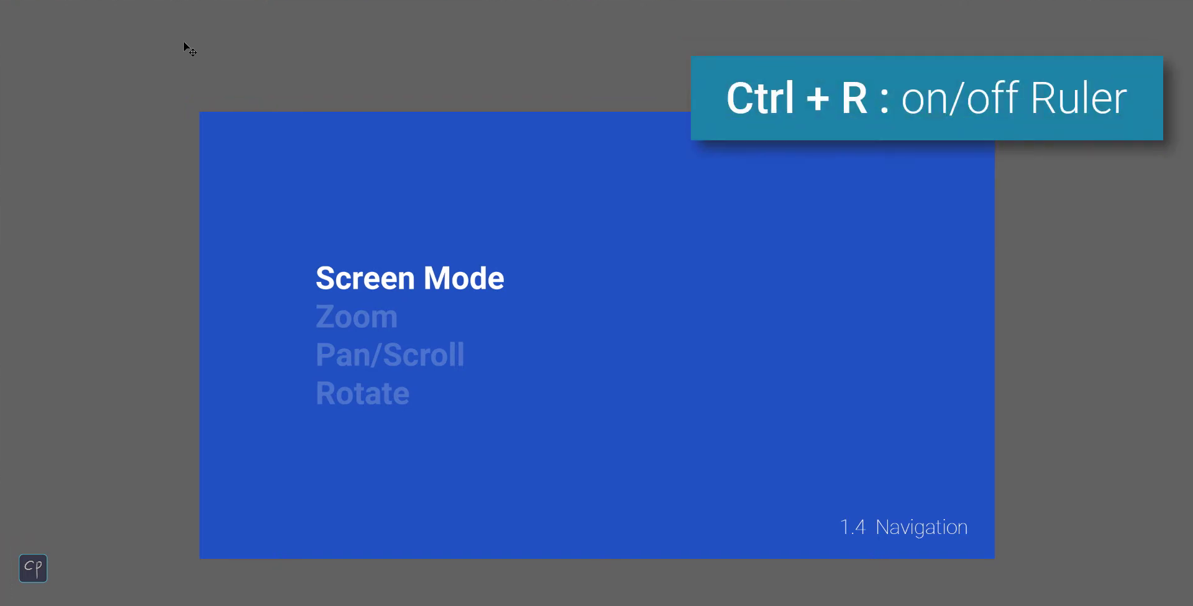
key("ctrl+r")
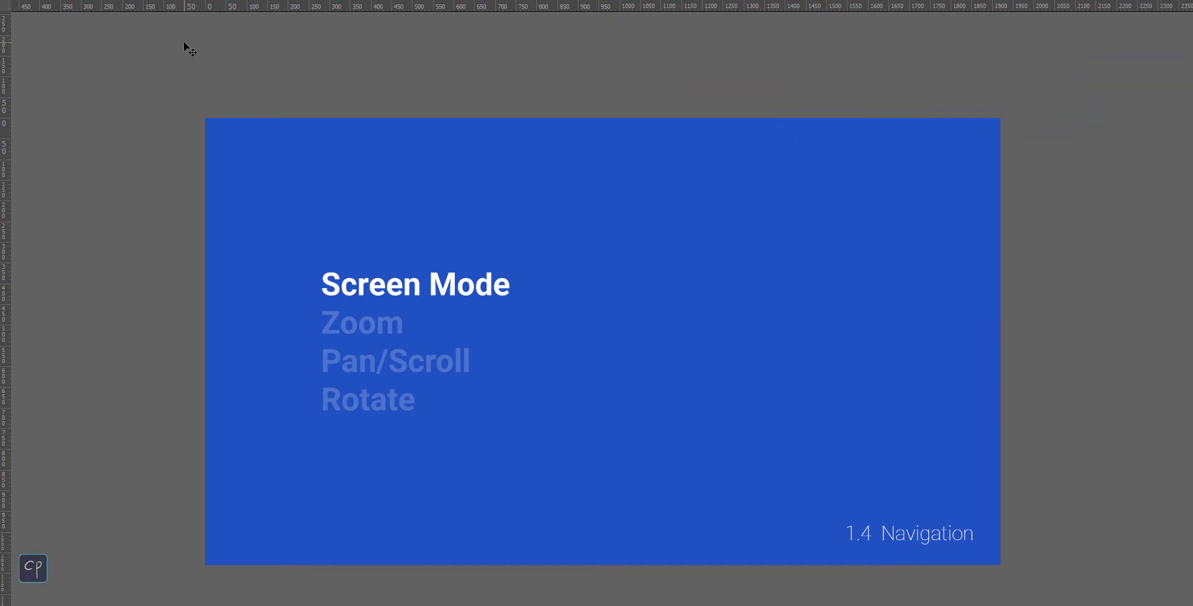
key("ctrl+r")
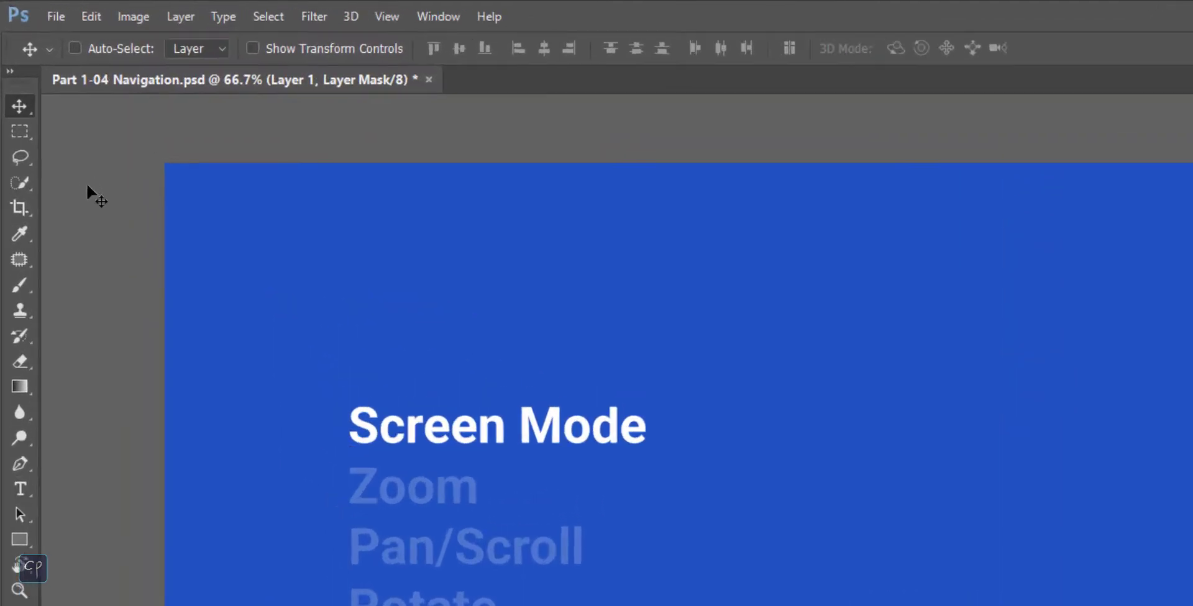
Step: Switch to Full Screen Mode With Menu Bar and make the pasteboard dark gray
right_click(56, 119)
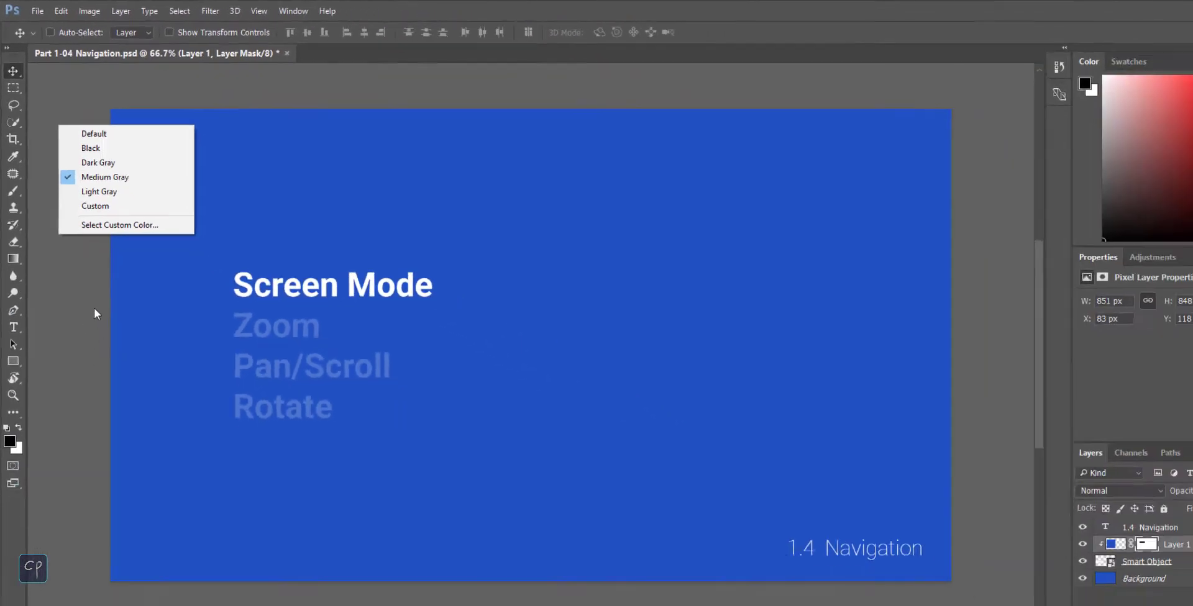
left_click(89, 289)
key("f")
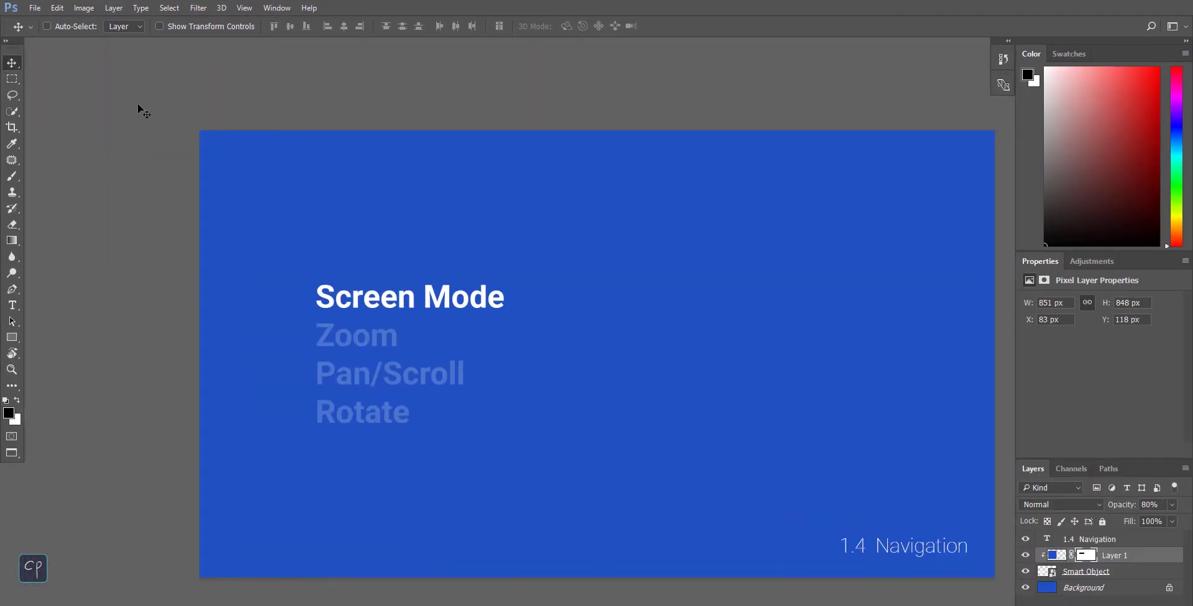
right_click(86, 80)
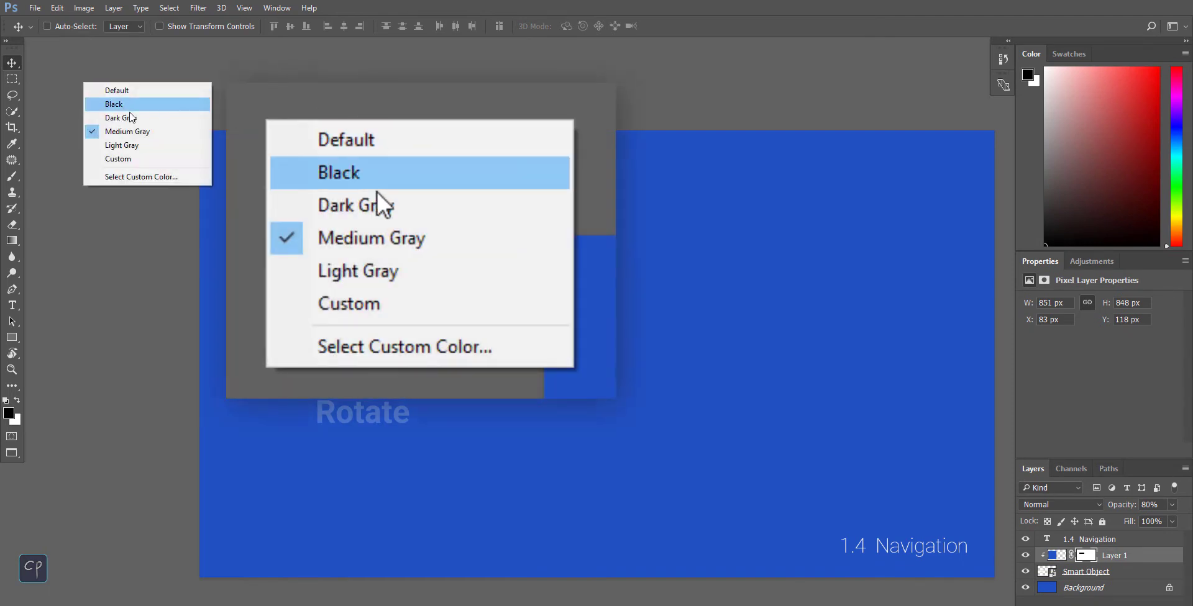
left_click(129, 117)
Step: In Full Screen Mode, set a custom pure white pasteboard colour
key("f")
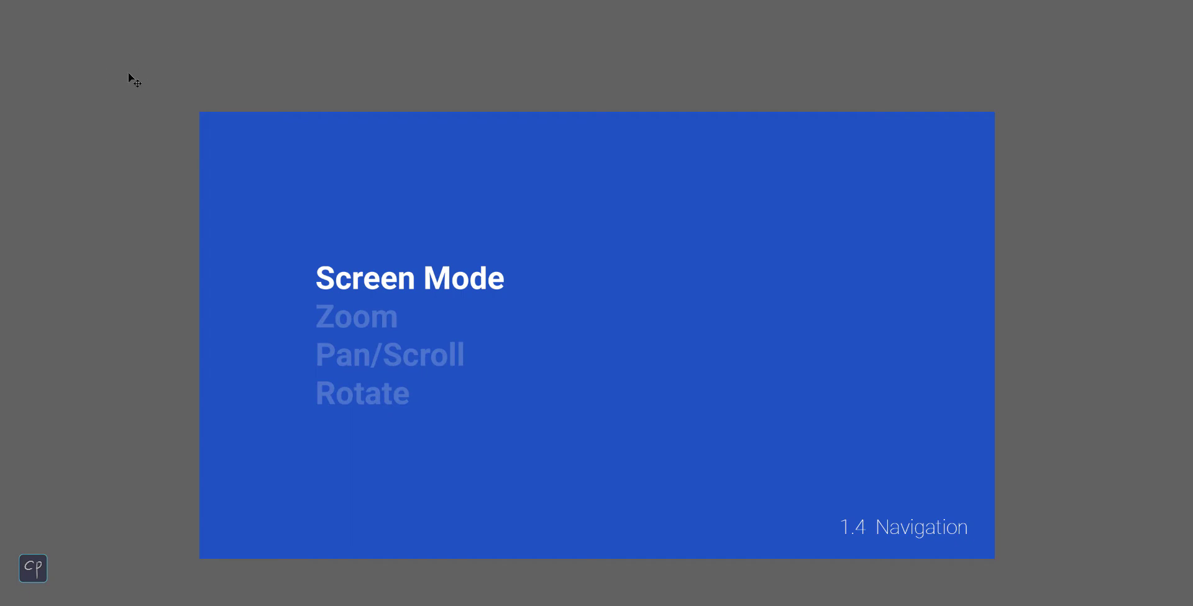
right_click(96, 66)
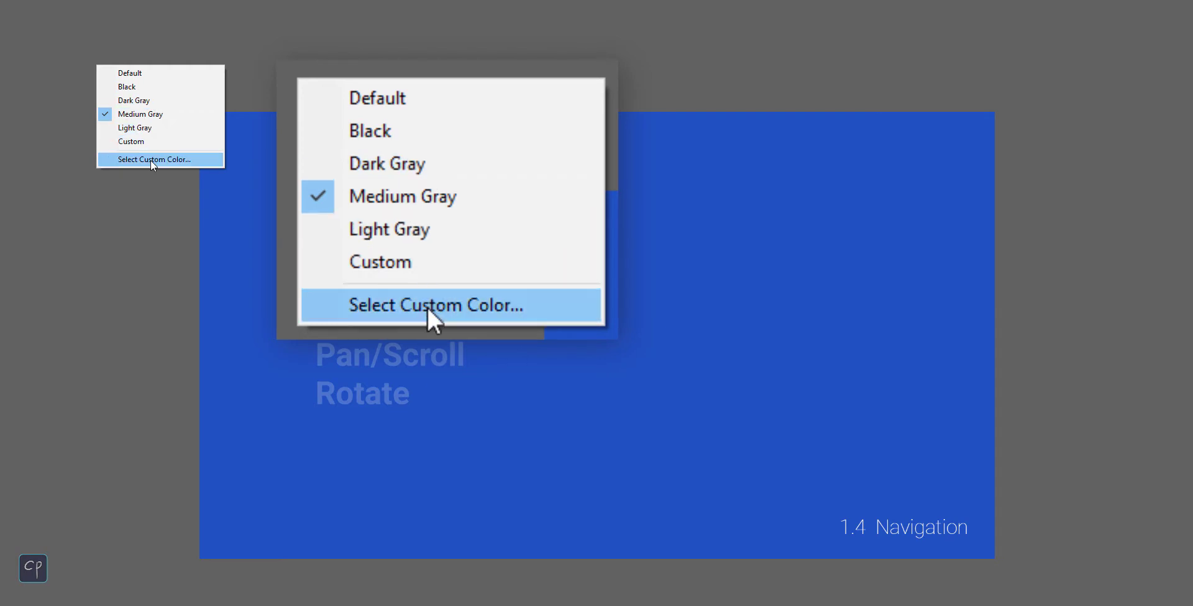
left_click(152, 160)
left_click_drag(671, 239, 562, 229)
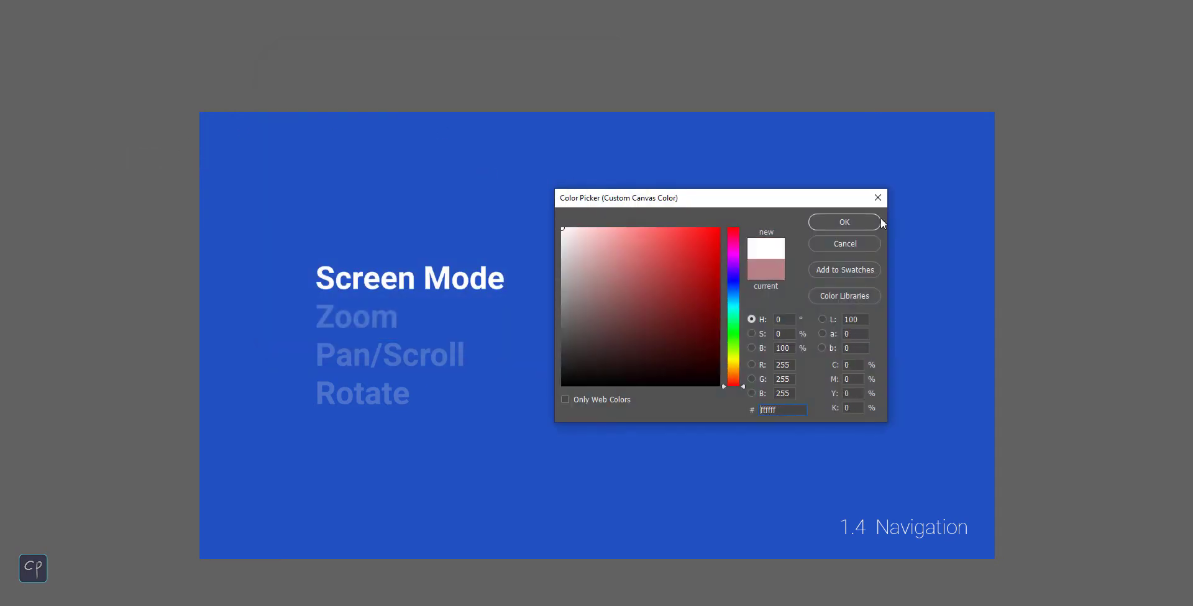
left_click(845, 222)
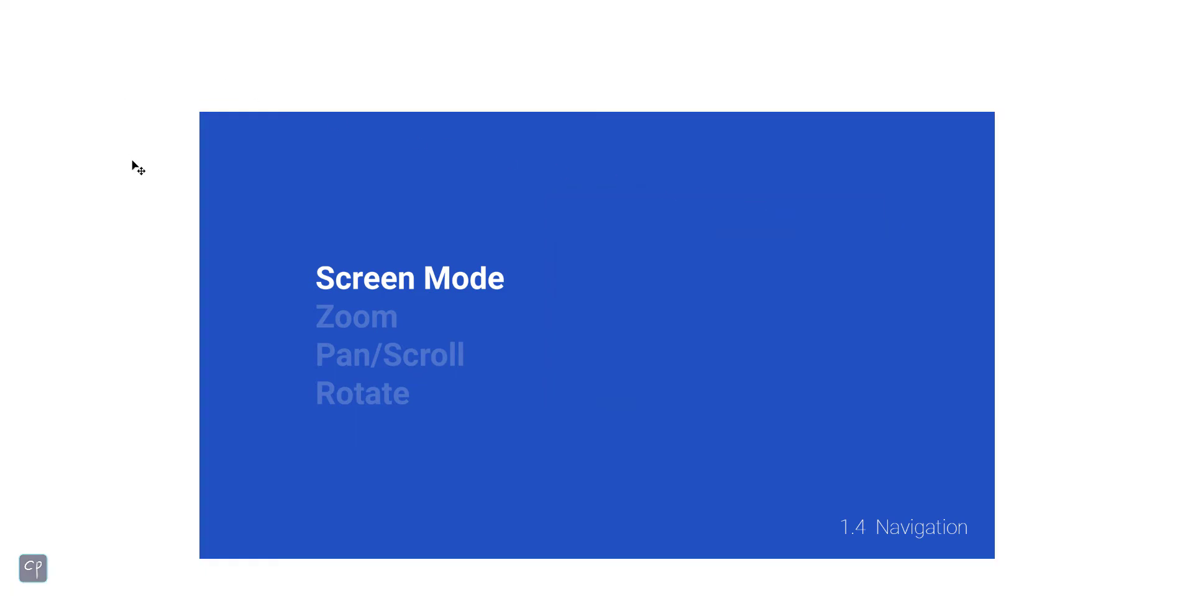
Step: Return to standard, switch to Full Screen Mode With Menu Bar, and hide all panels with Tab
key("f")
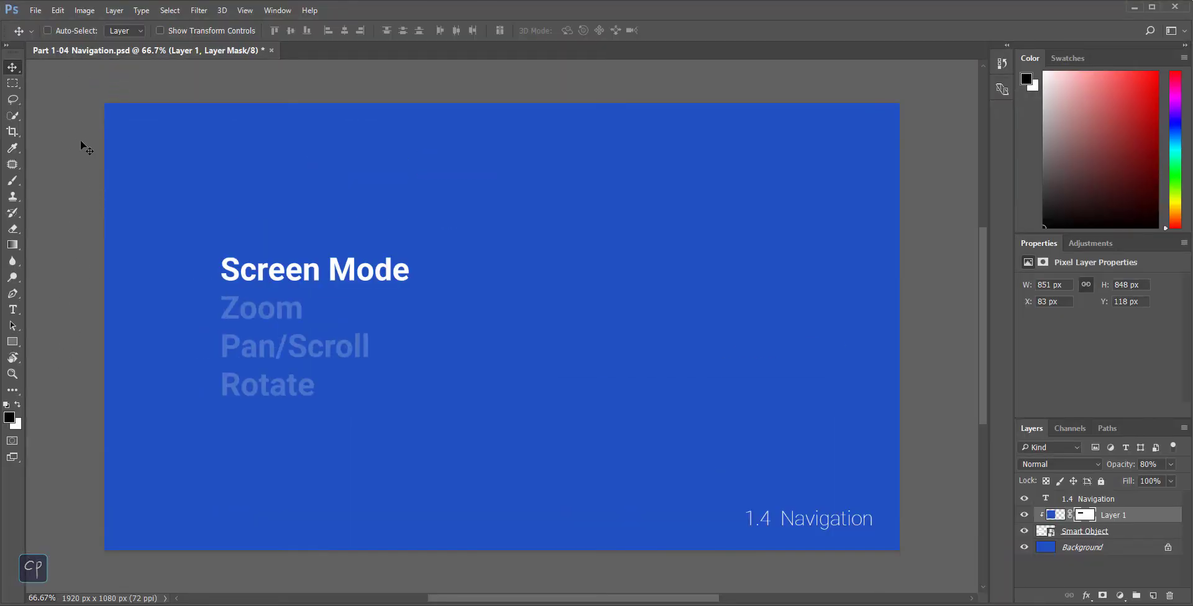
key("f")
key("f")
key("f")
key("Tab")
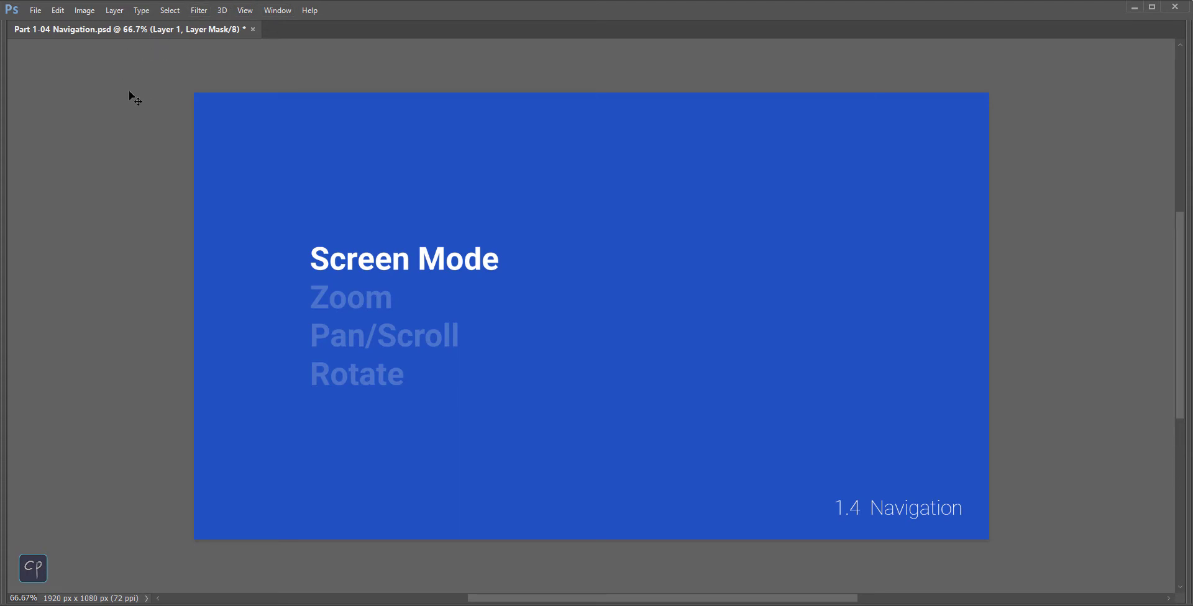
Step: Restore the panels, enter Full Screen Mode, then press F to return to standard mode
key("Tab")
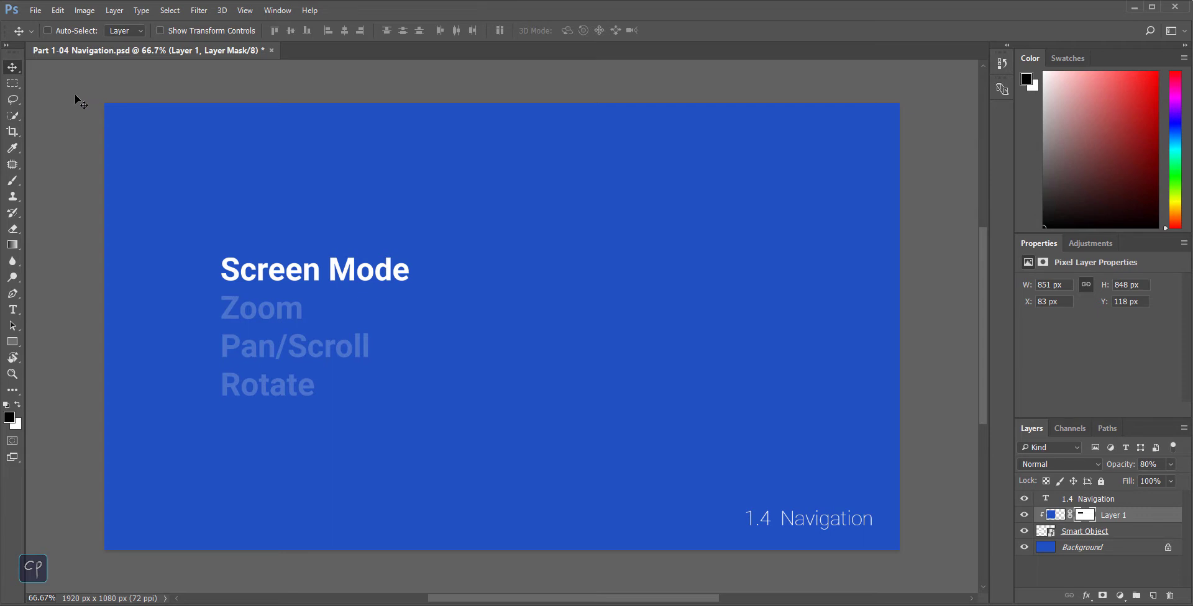
right_click(13, 458)
left_click(81, 484)
left_click(576, 271)
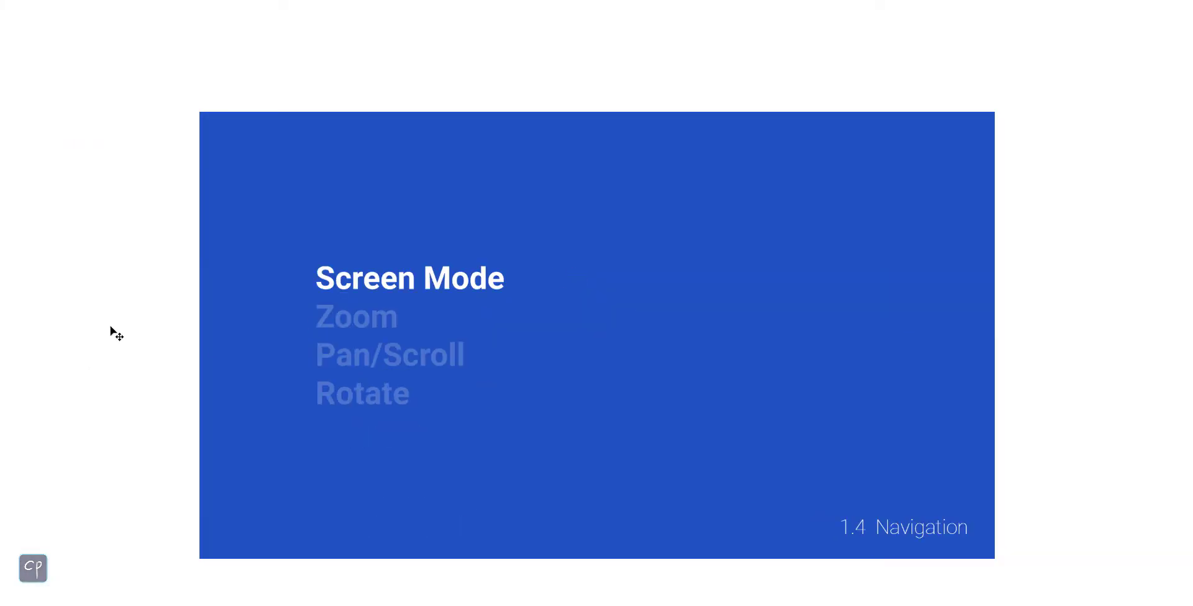
key("f")
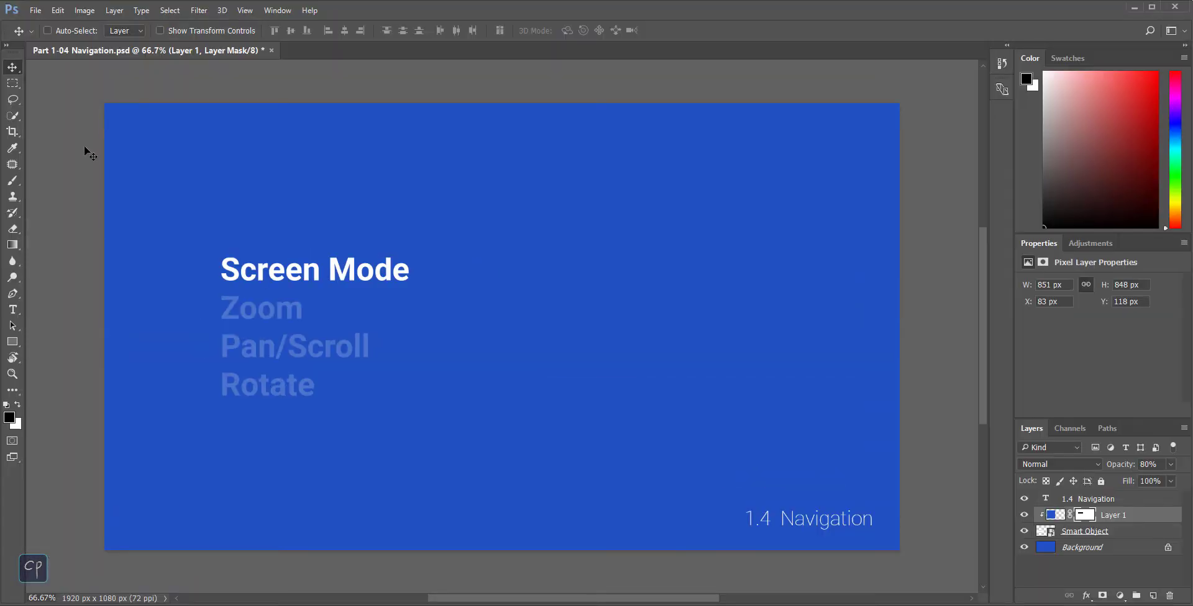
Step: Toggle the tools and panels hidden, shown, then hidden again with Tab
key("Tab")
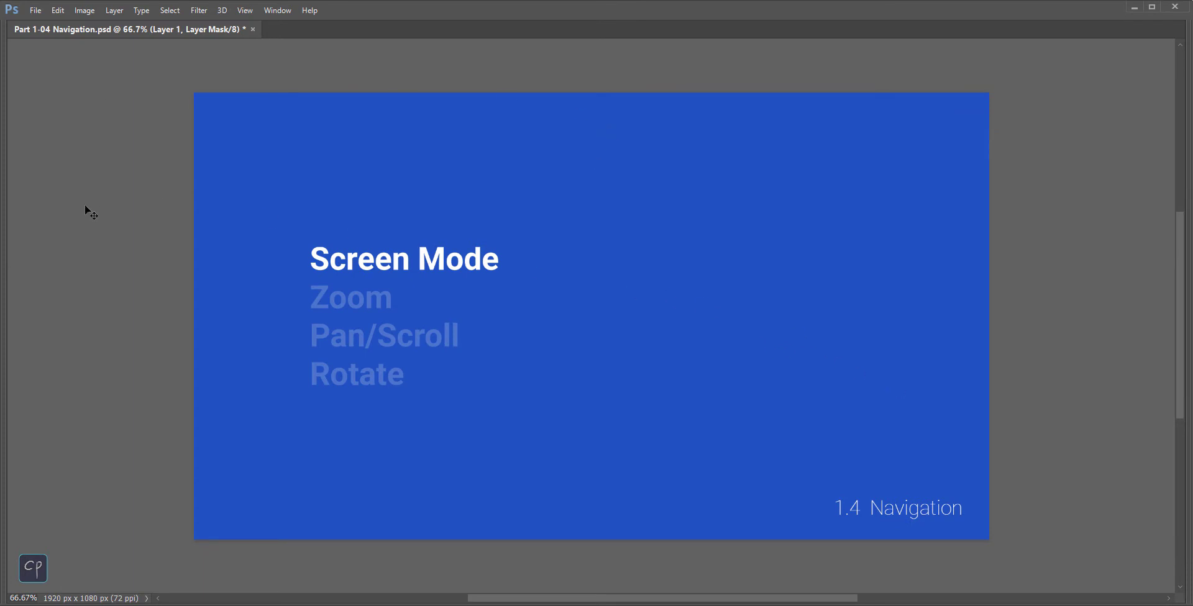
key("Tab")
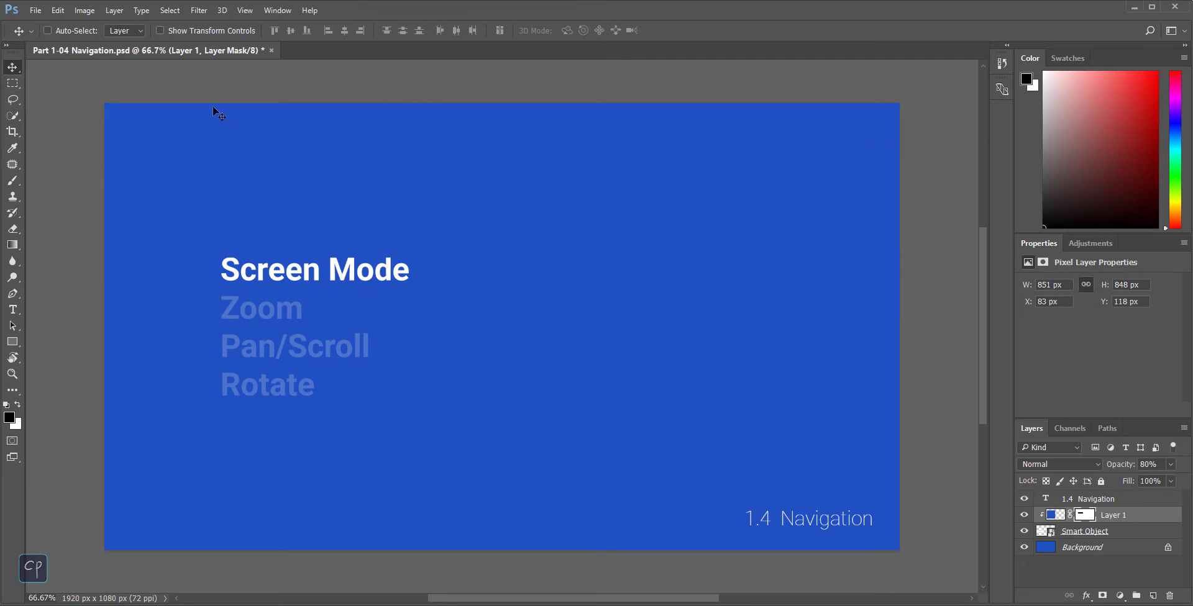
key("Tab")
key("Tab")
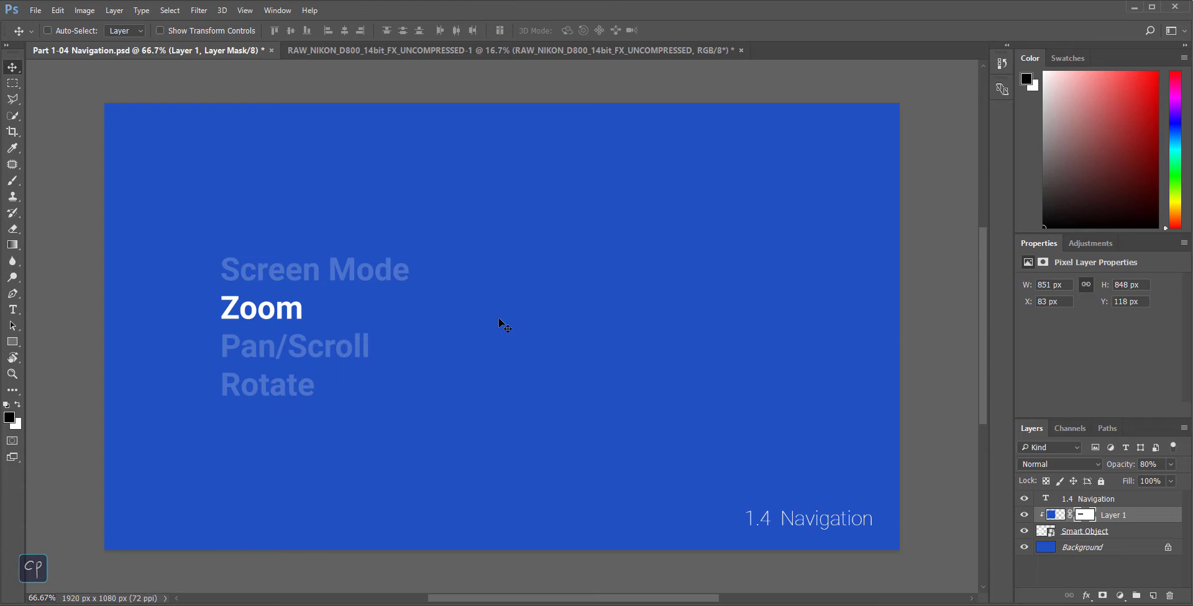
Step: Zoom the slide in with Ctrl++ and back out to the whole slide with Ctrl+-
key("ctrl+plus")
key("ctrl+plus")
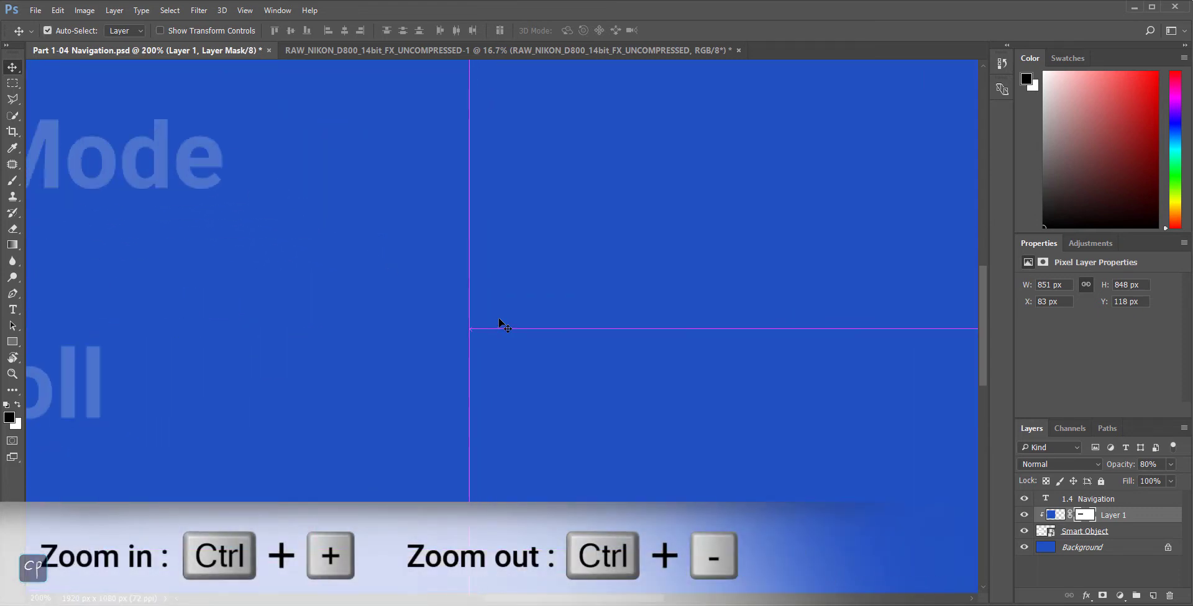
key("ctrl+minus")
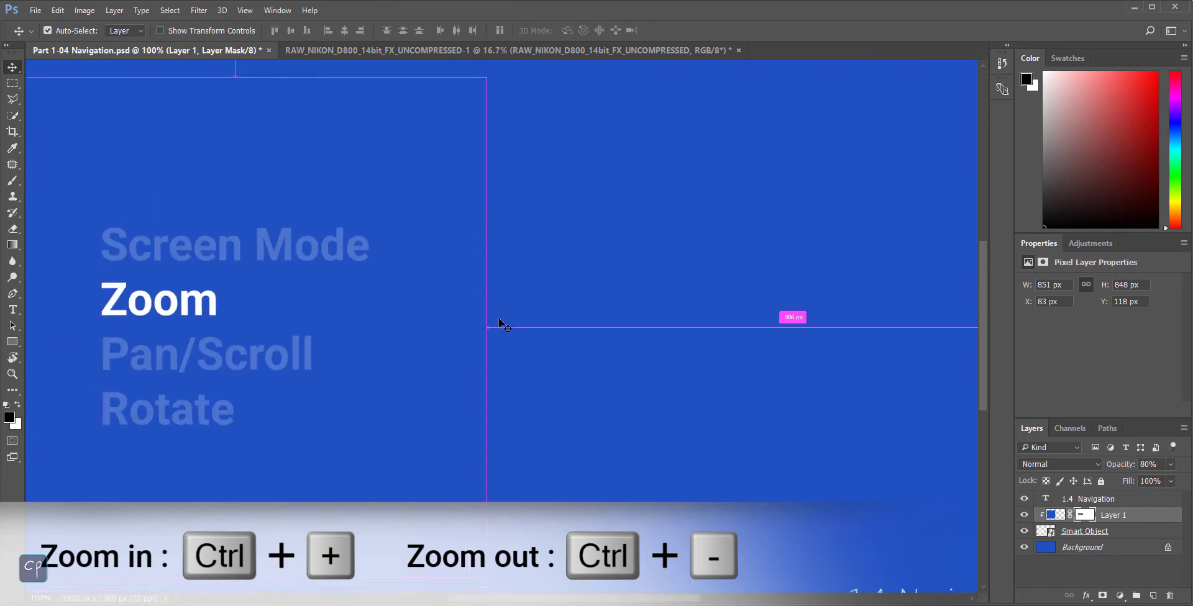
key("ctrl+minus")
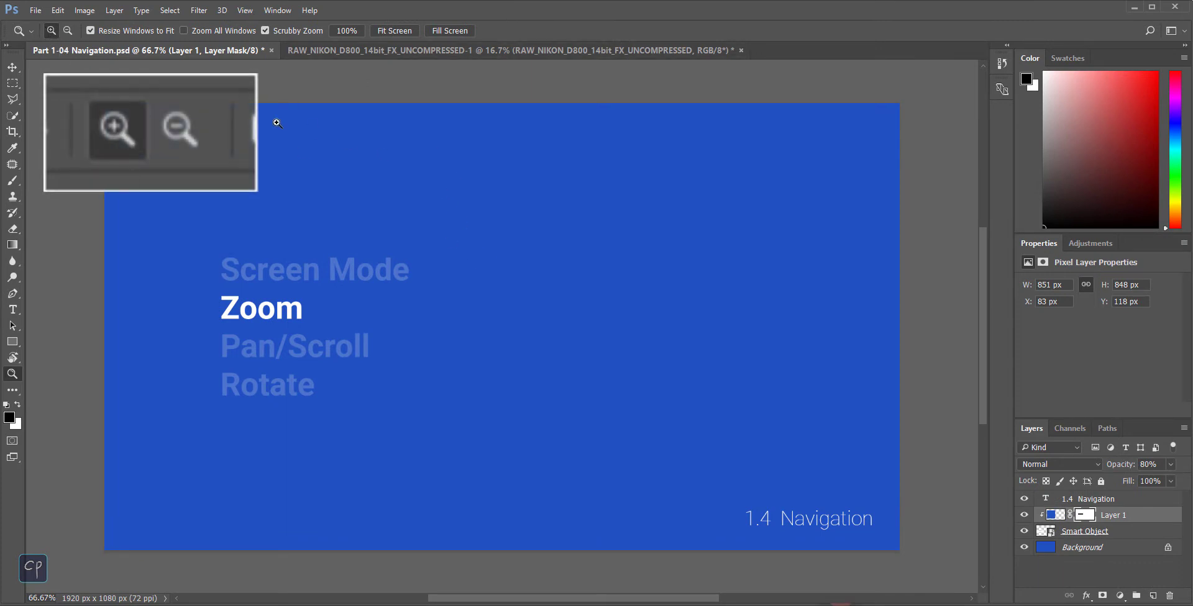
Step: Zoom to 200% with the Zoom tool, then back out using Zoom Out and Alt-click
left_click(436, 327)
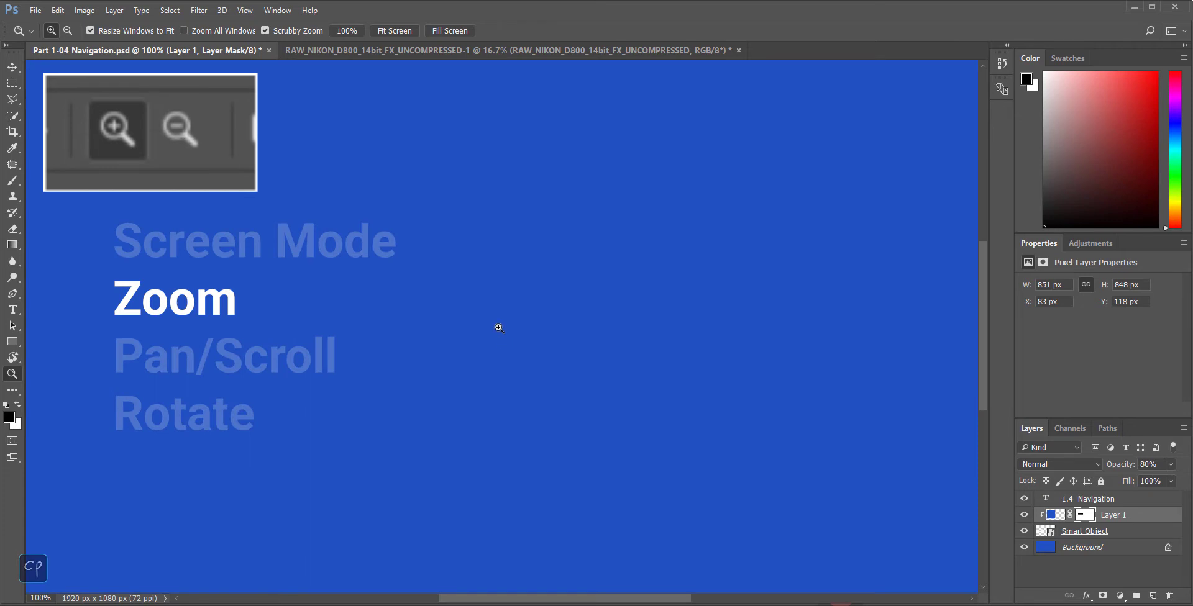
left_click(475, 331)
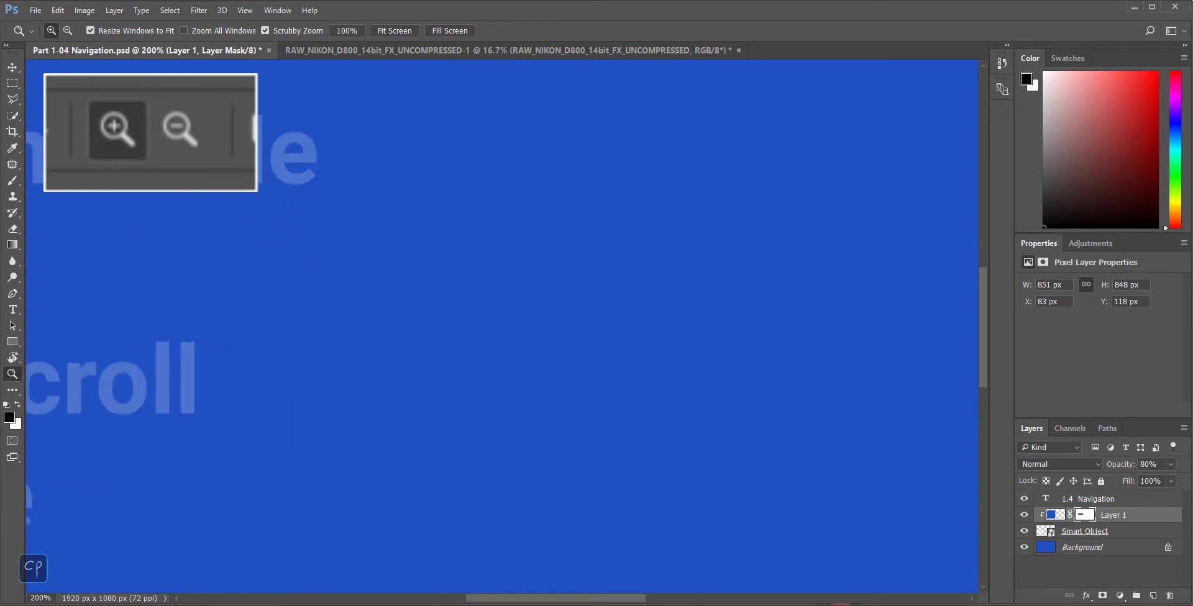
left_click(68, 31)
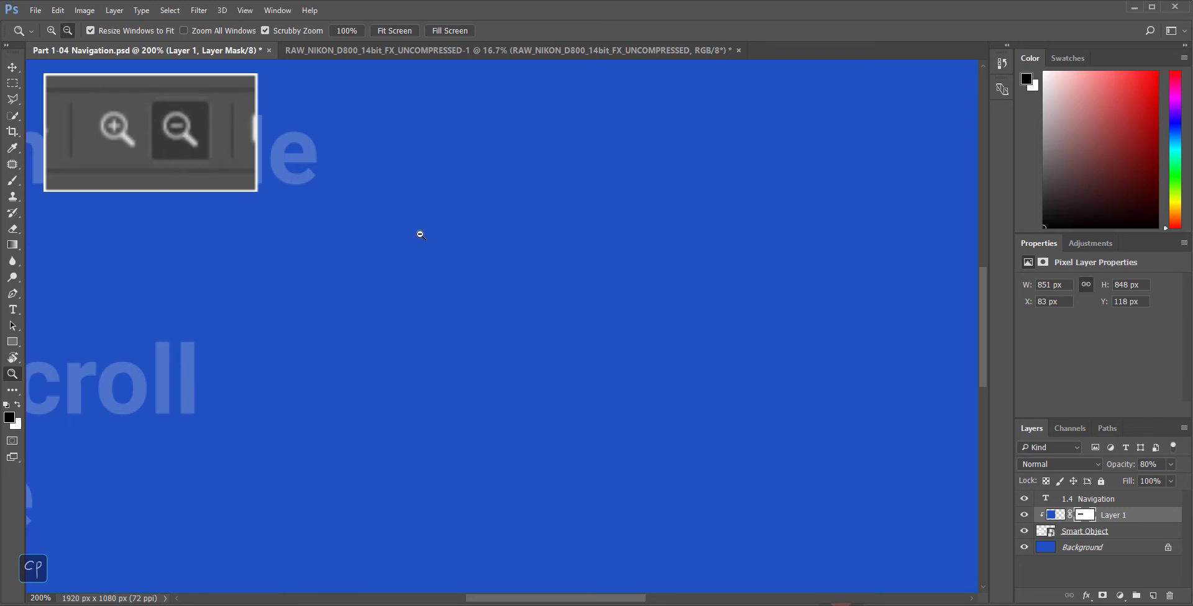
left_click(445, 282)
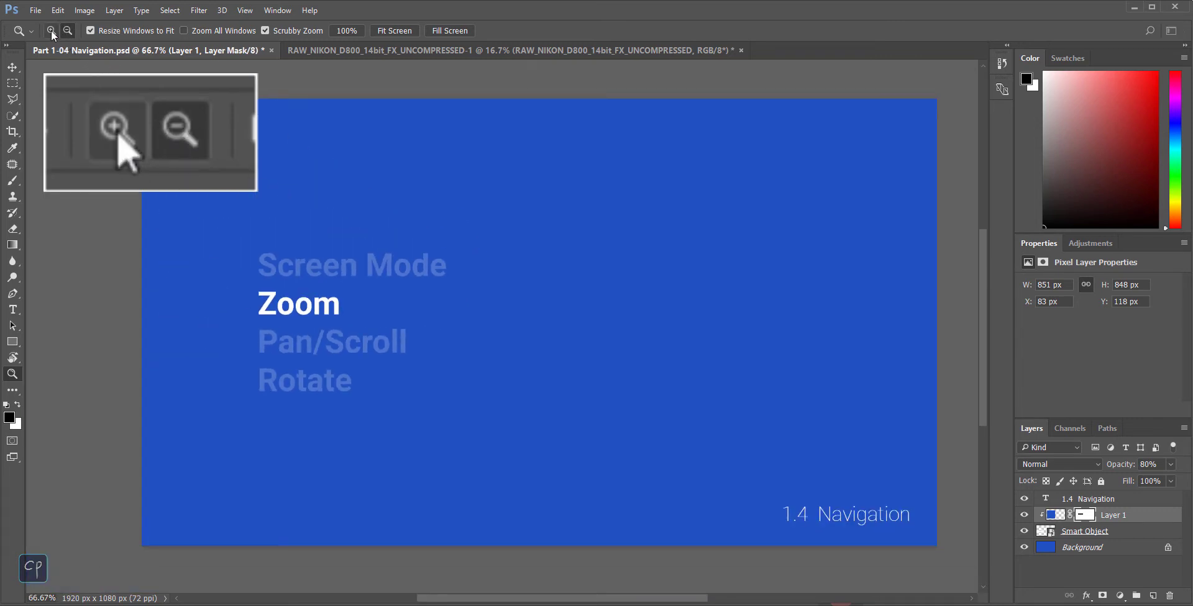
left_click(52, 35)
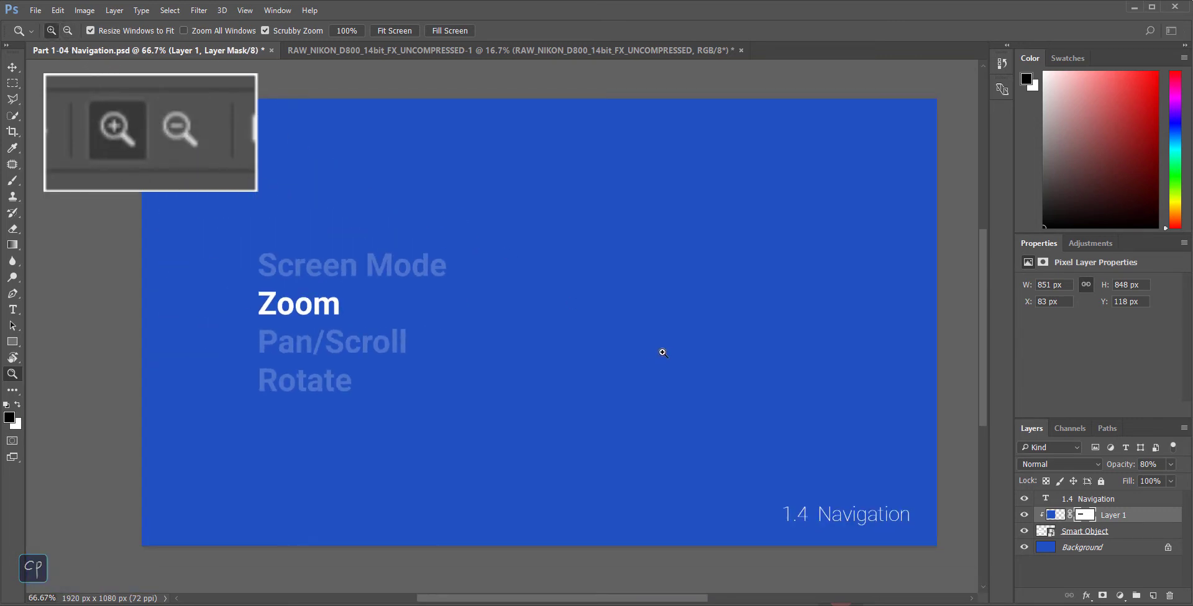
double_click(473, 295)
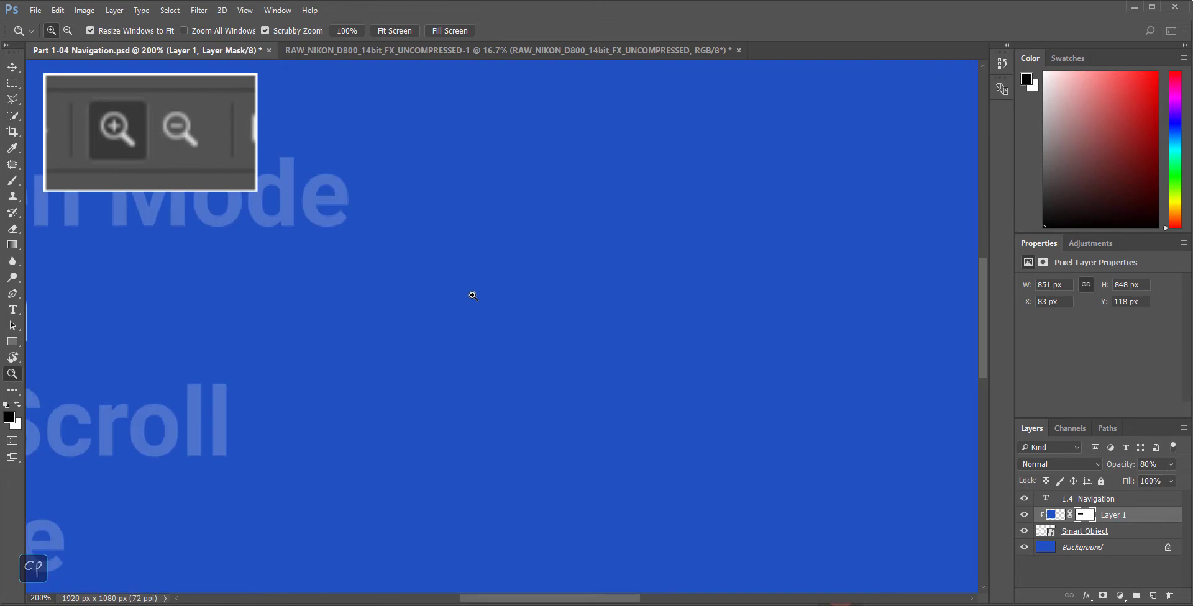
key("alt")
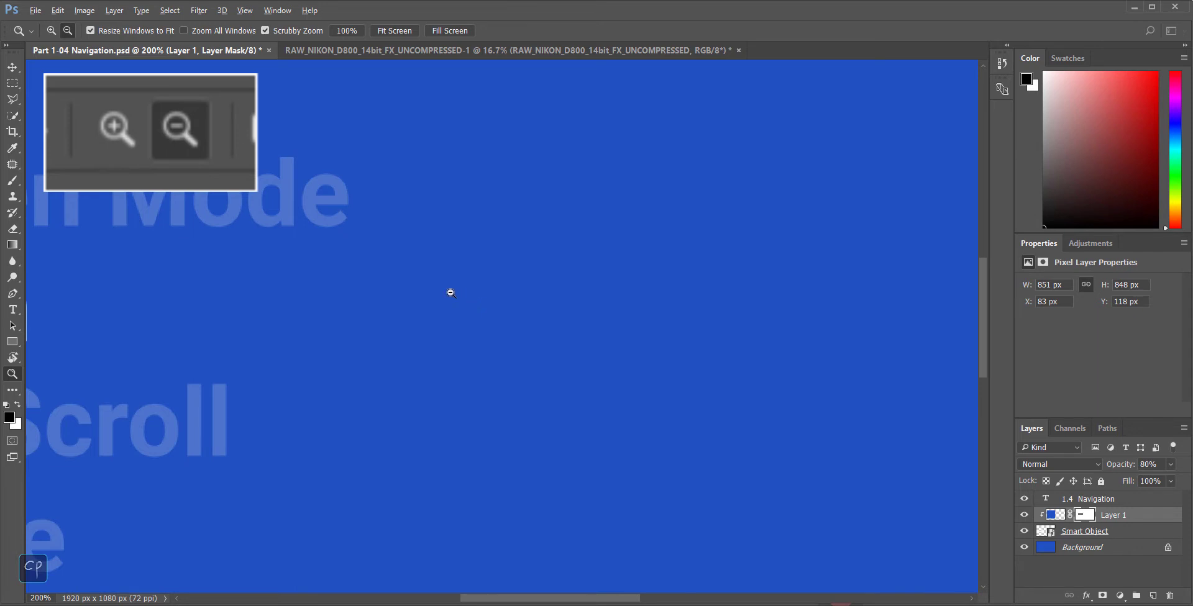
left_click(451, 292, "alt")
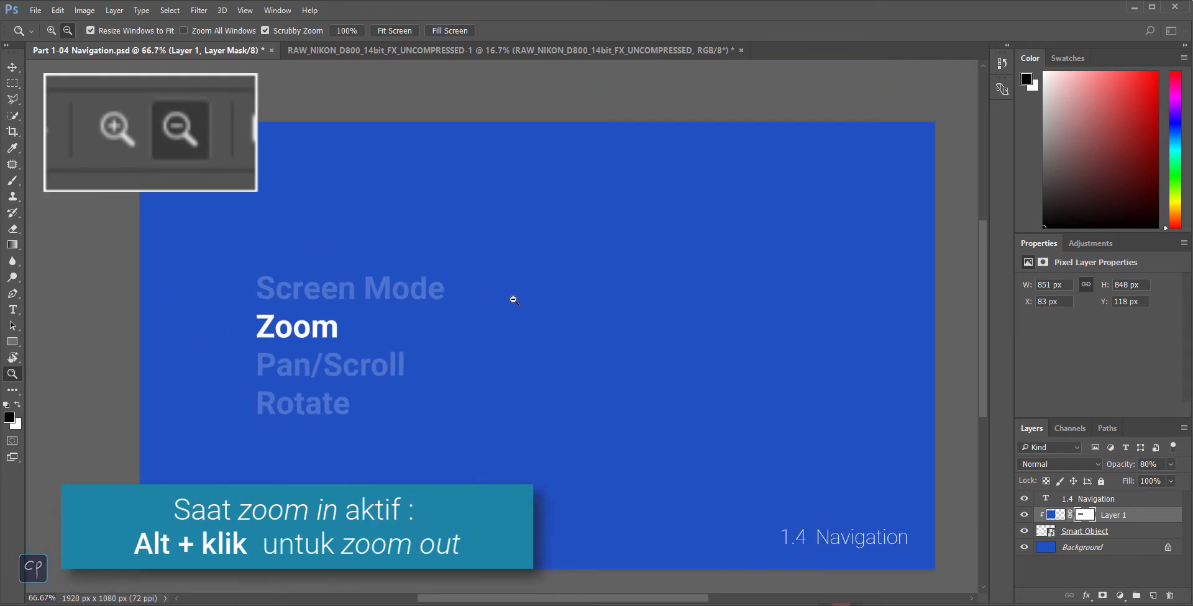
key("alt")
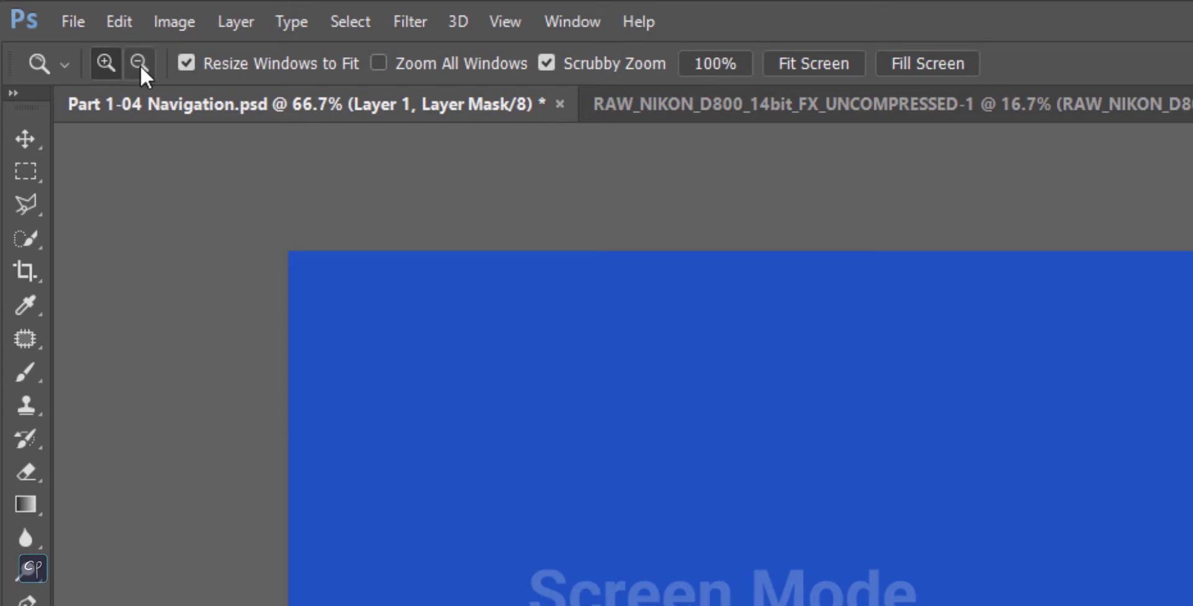
Step: Set the Zoom tool to zoom in, then float the resizewin document and dock it back
left_click(113, 68)
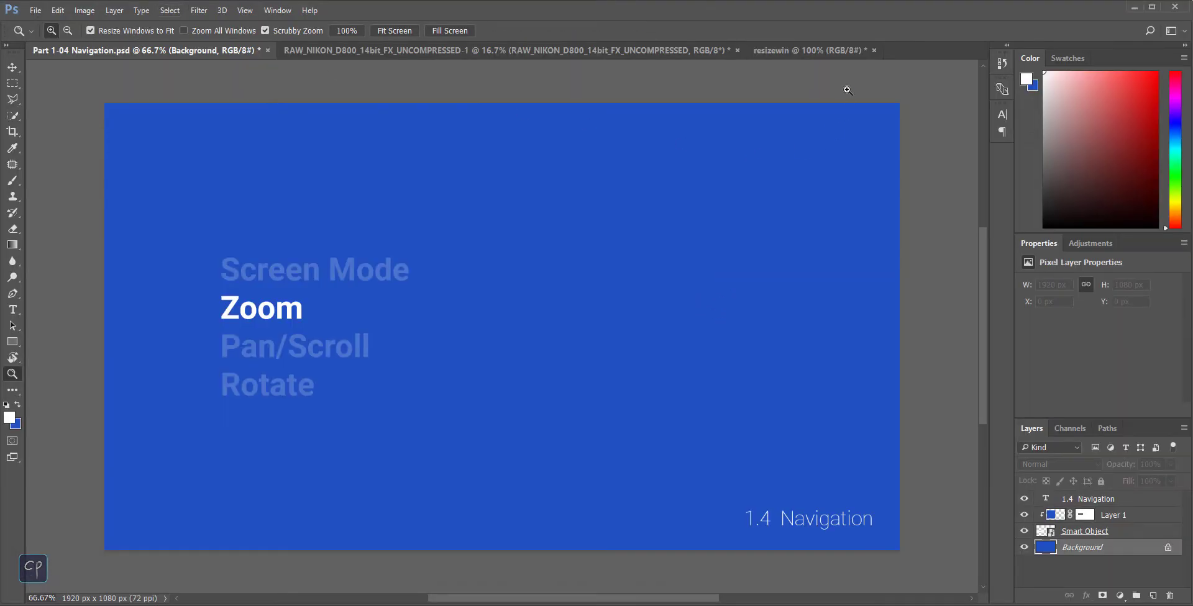
left_click_drag(808, 50, 131, 95)
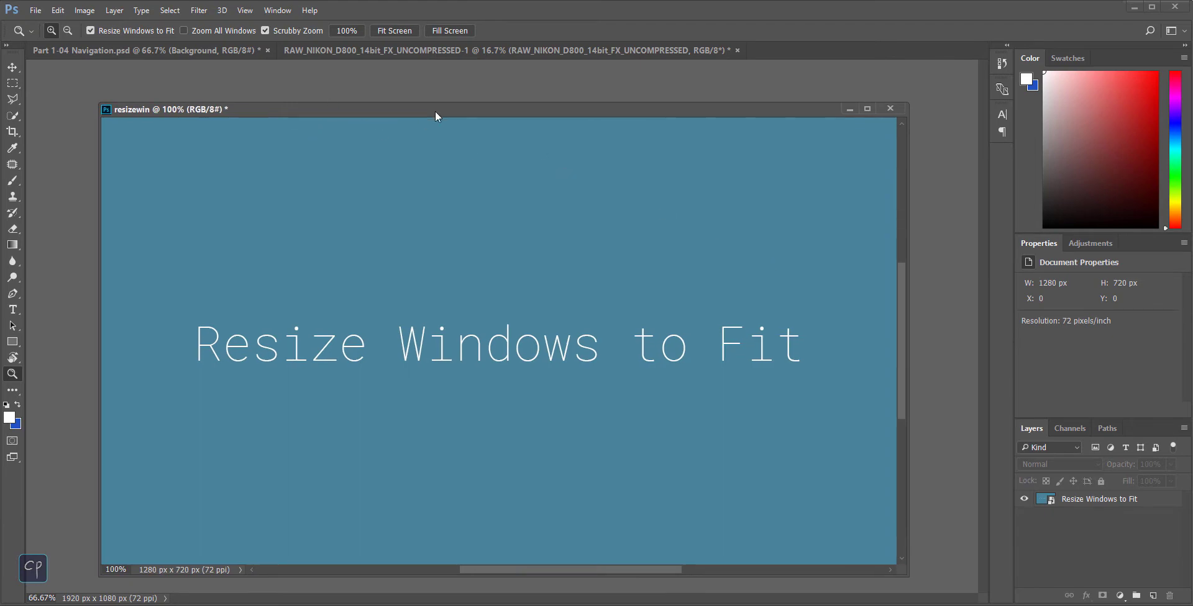
left_click_drag(435, 111, 807, 55)
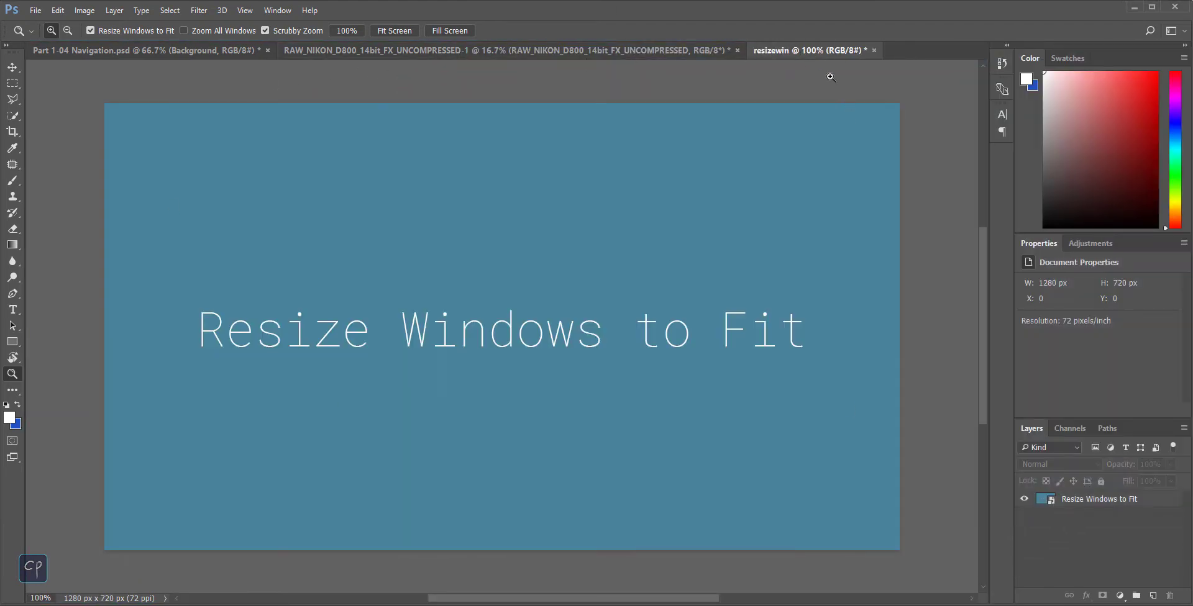
Step: Float resizewin again, zoom it to 50% and back to 100%, then re-dock it as a tab
mouse_move(802, 53)
left_mouse_down()
mouse_move(292, 136)
mouse_move(415, 136)
mouse_move(263, 111)
mouse_move(278, 115)
left_mouse_up()
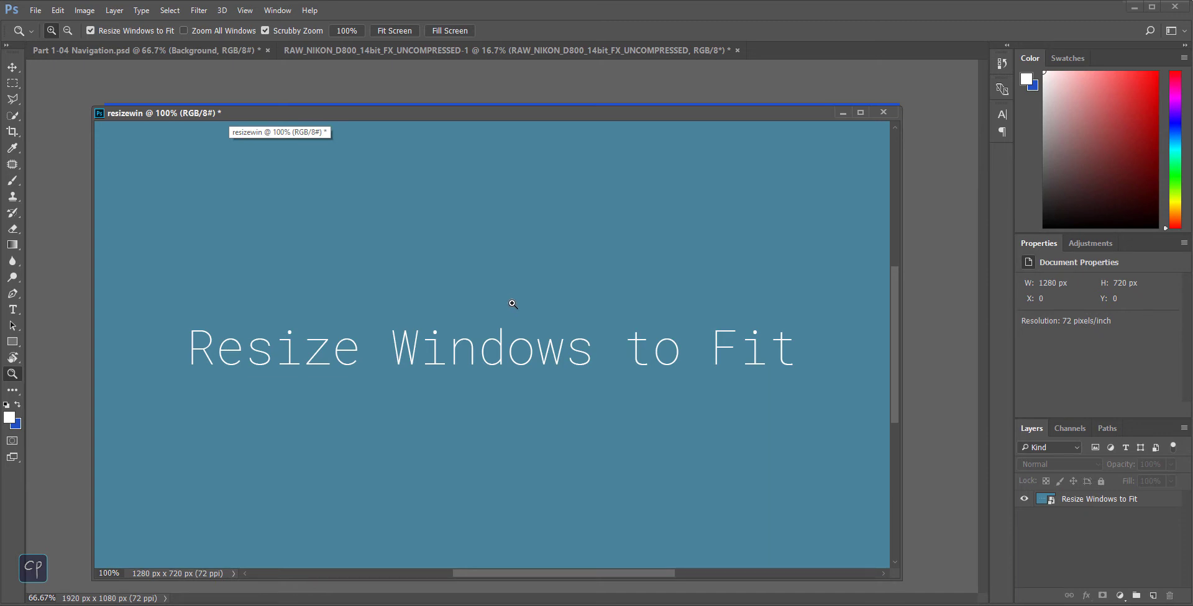
key("ctrl+minus")
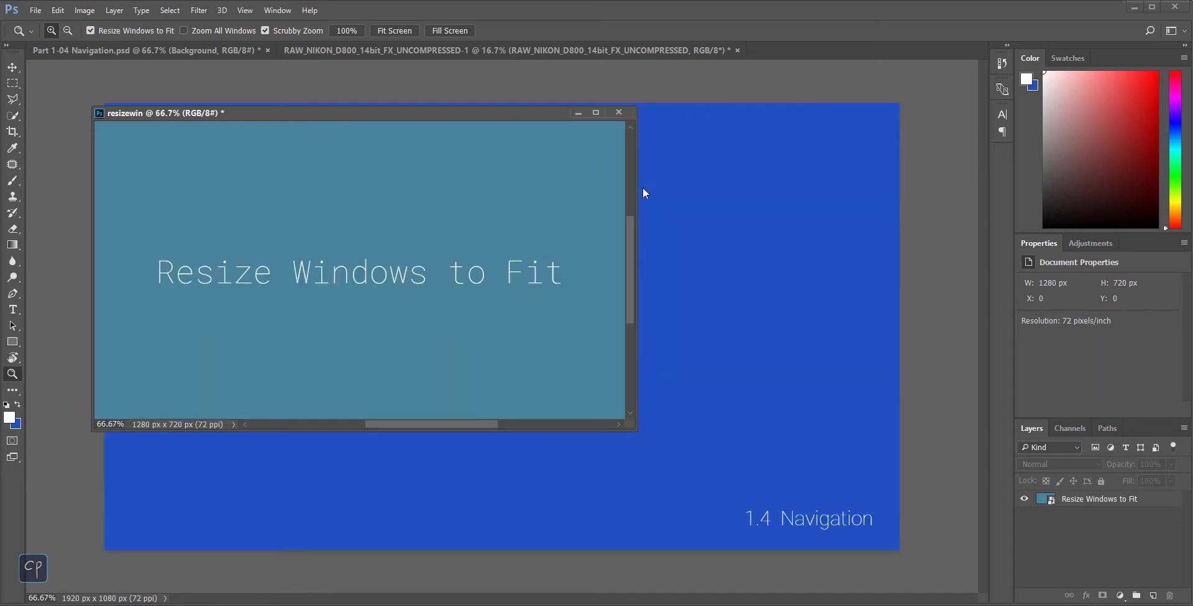
key("ctrl+minus")
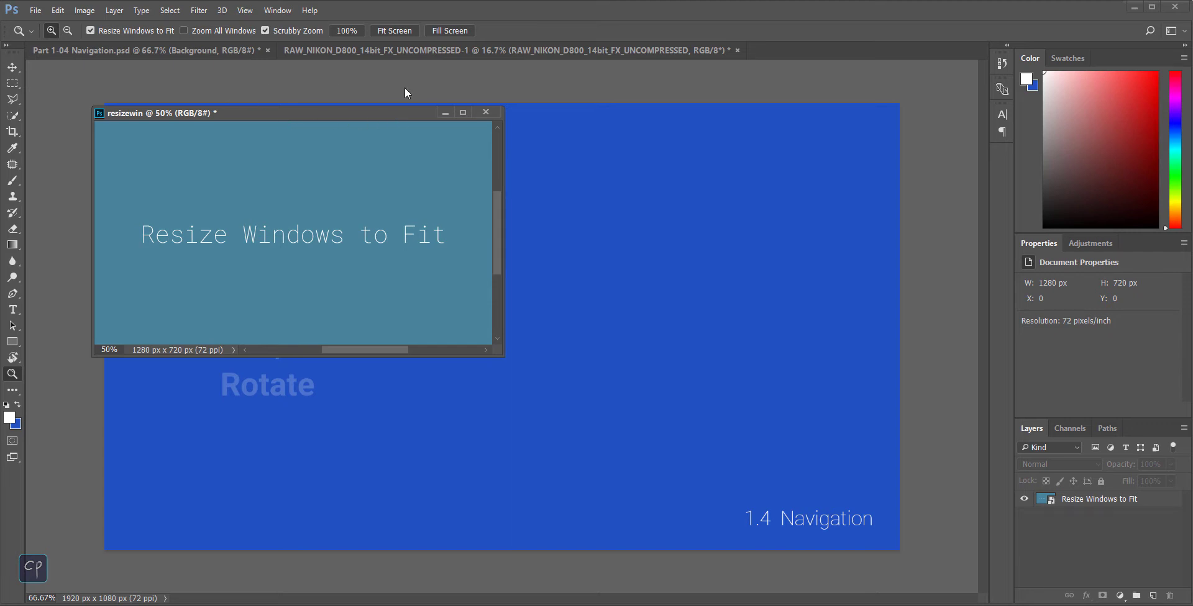
key("ctrl+plus")
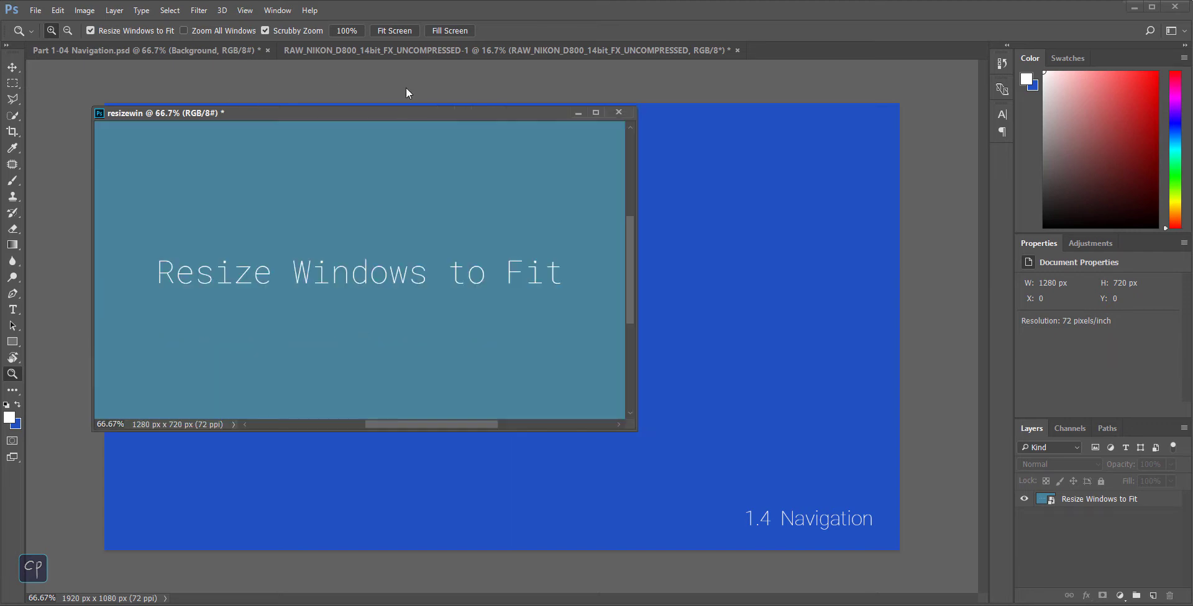
key("ctrl+plus")
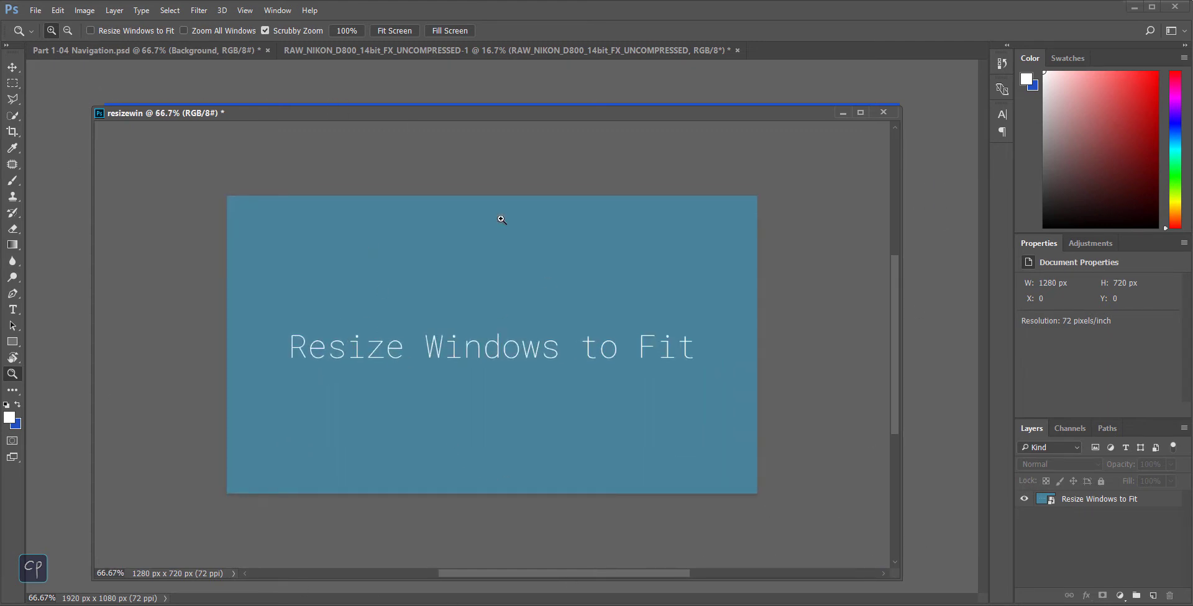
key("ctrl+plus")
left_click_drag(293, 113, 857, 52)
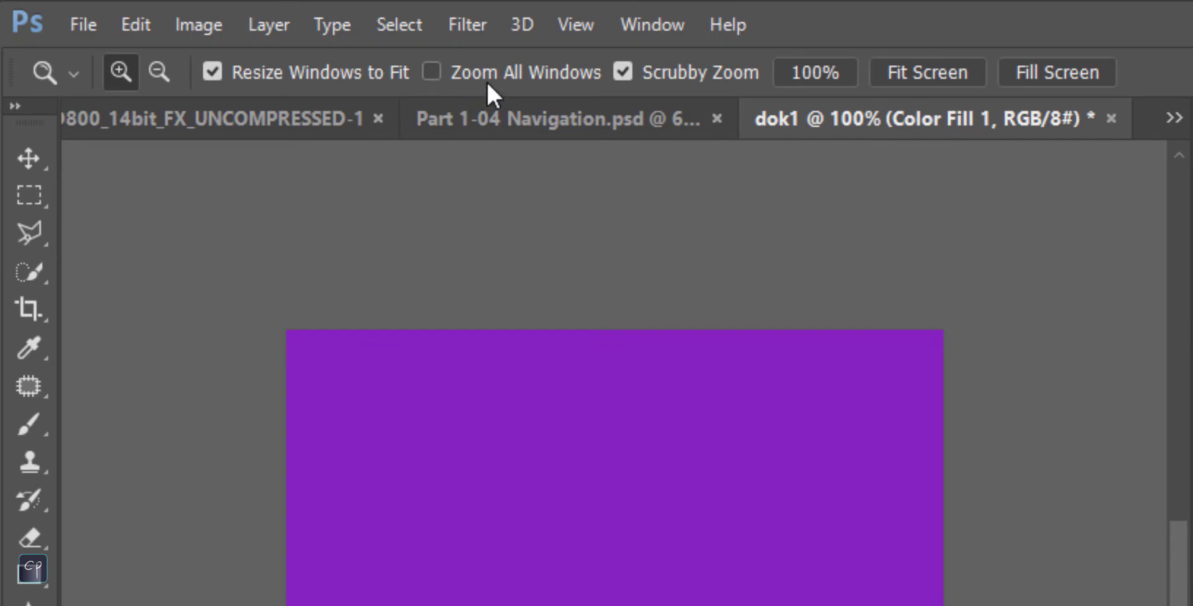
Step: Turn on Zoom All Windows and zoom both tiled documents in, out to 50%, and back to 100%
left_click(433, 71)
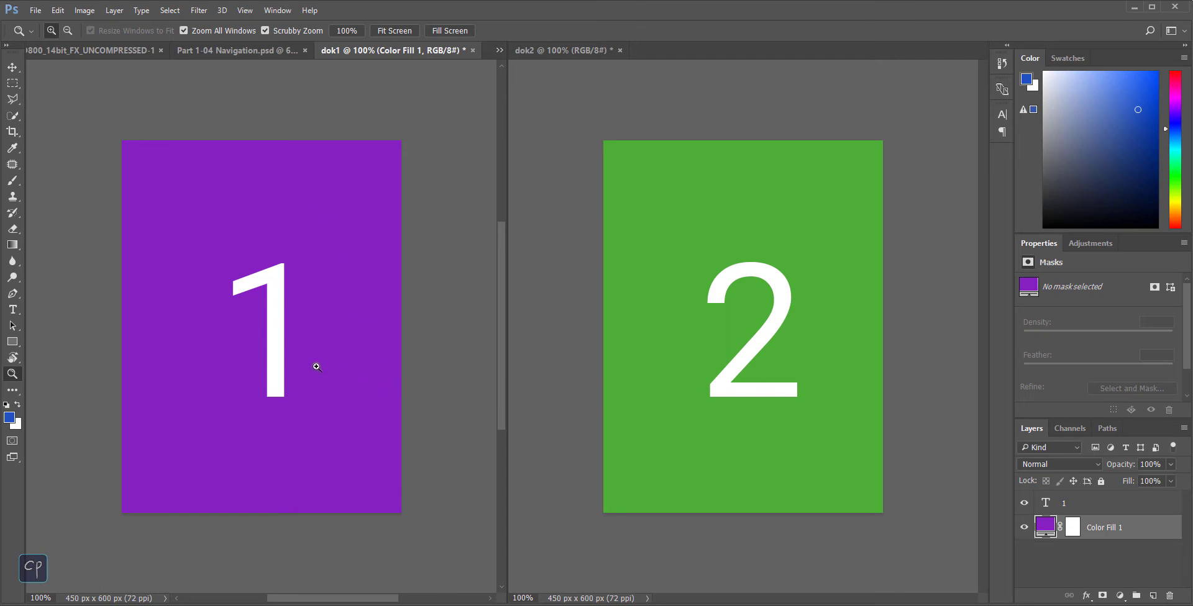
left_click(283, 271)
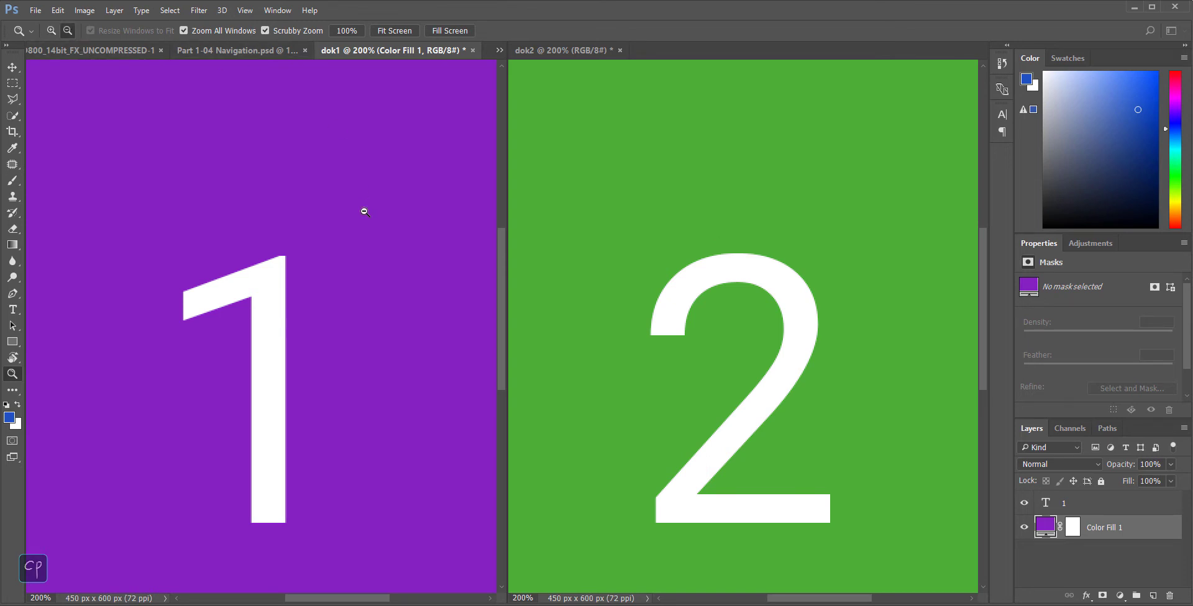
left_click(281, 227)
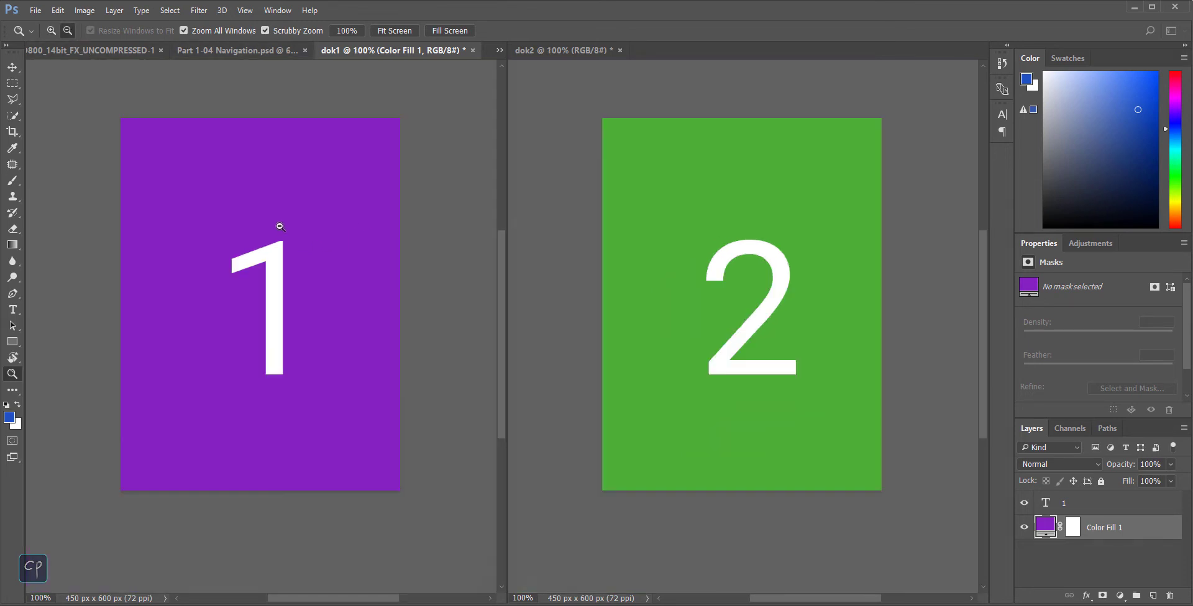
left_click(285, 214)
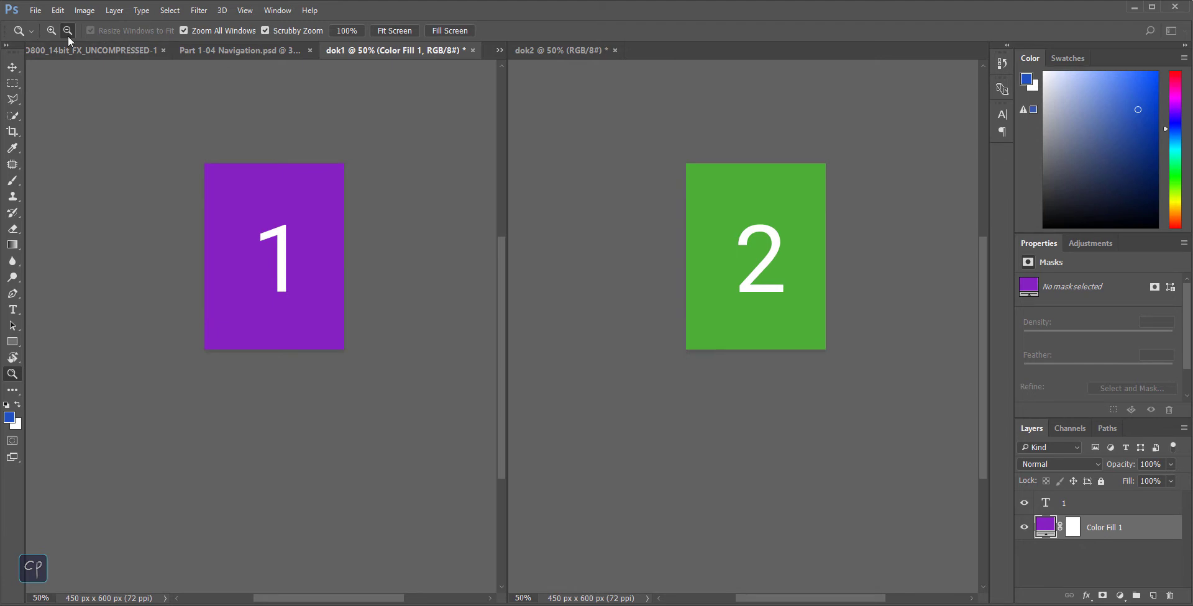
left_click(275, 224)
left_click(300, 197)
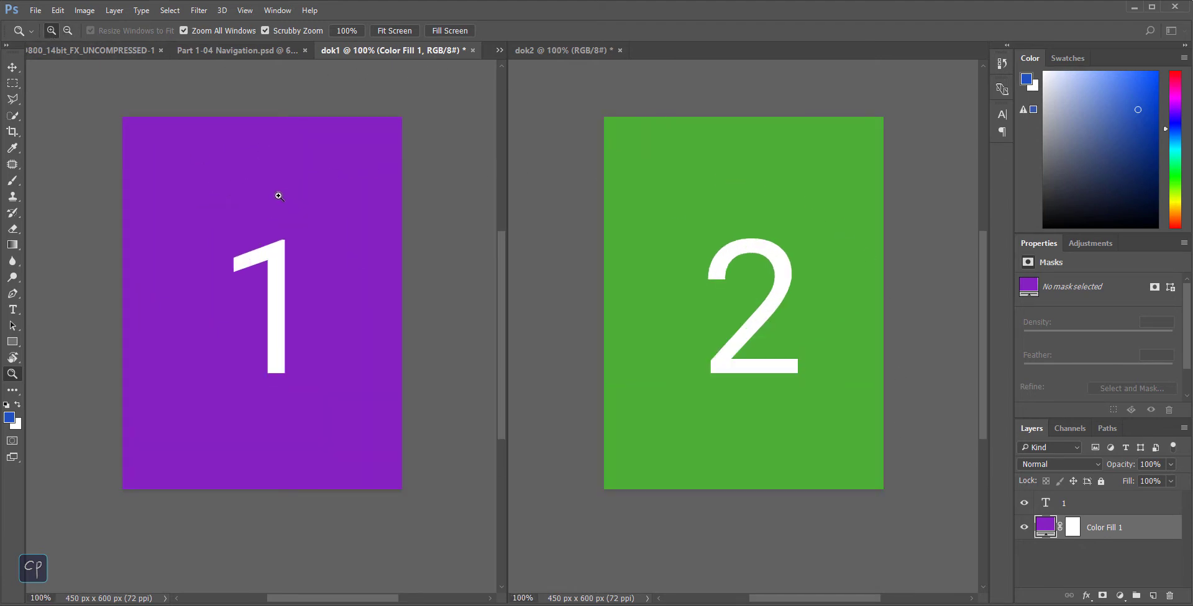
scroll(474, 213, "up", 1)
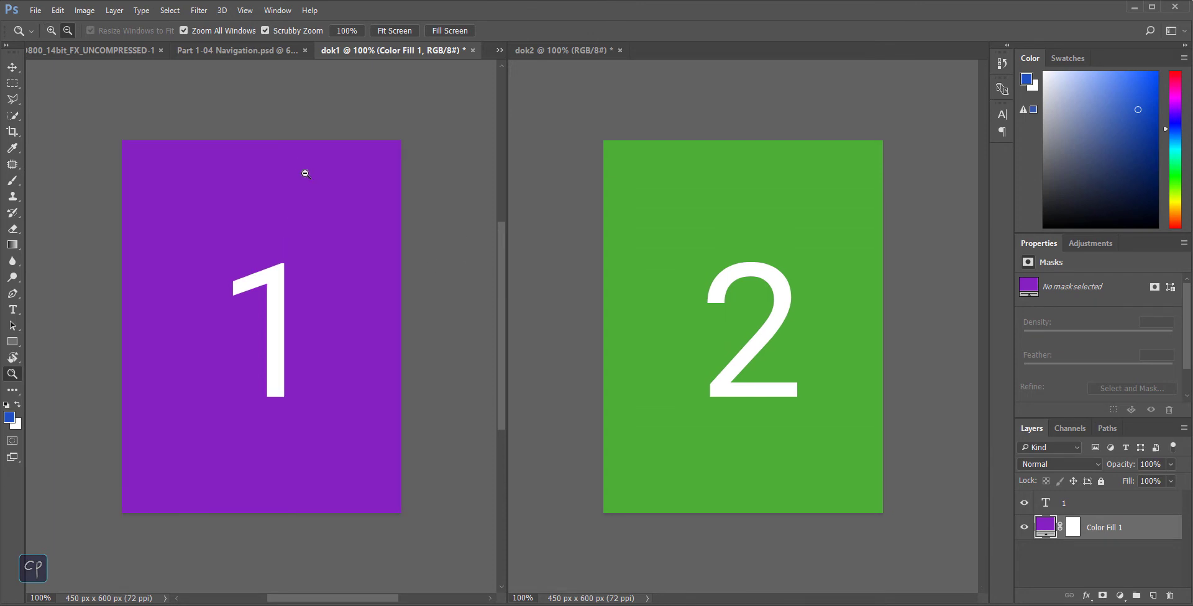
Step: Zoom both documents in to 200% and back out to 100%
left_click(55, 34)
left_click(283, 283)
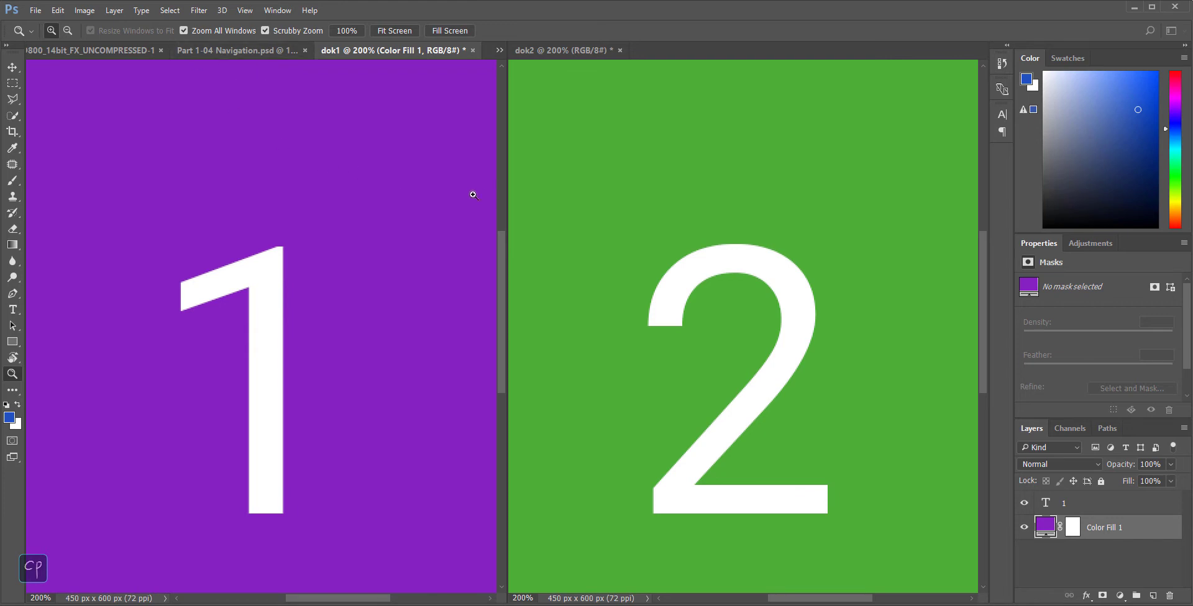
left_click(68, 30)
left_click(241, 191)
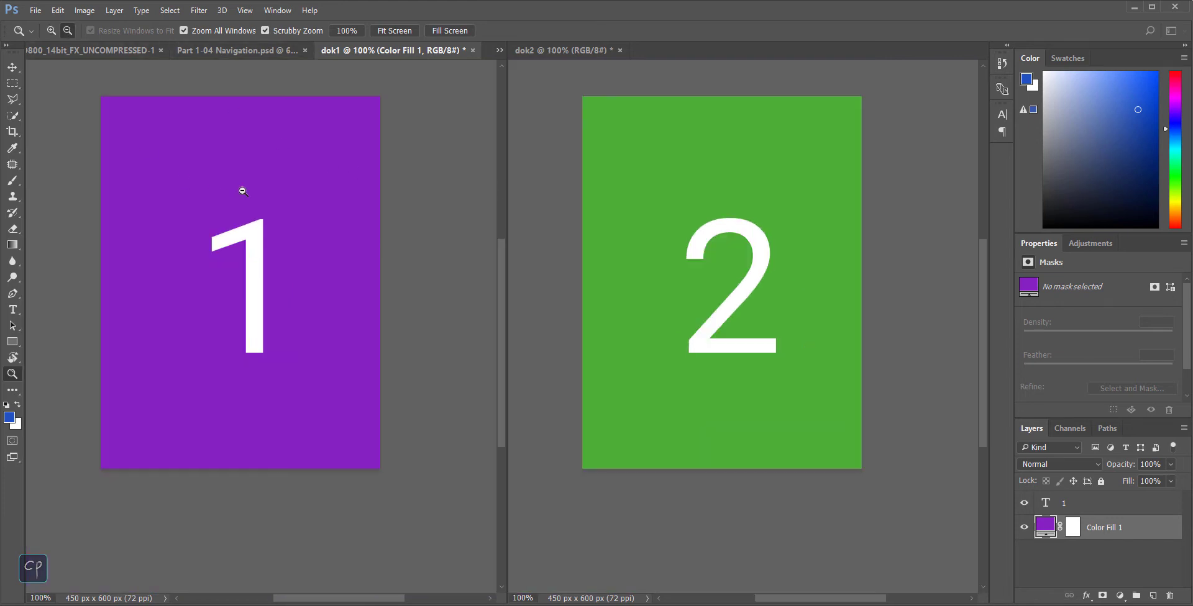
left_click_drag(251, 156, 275, 228)
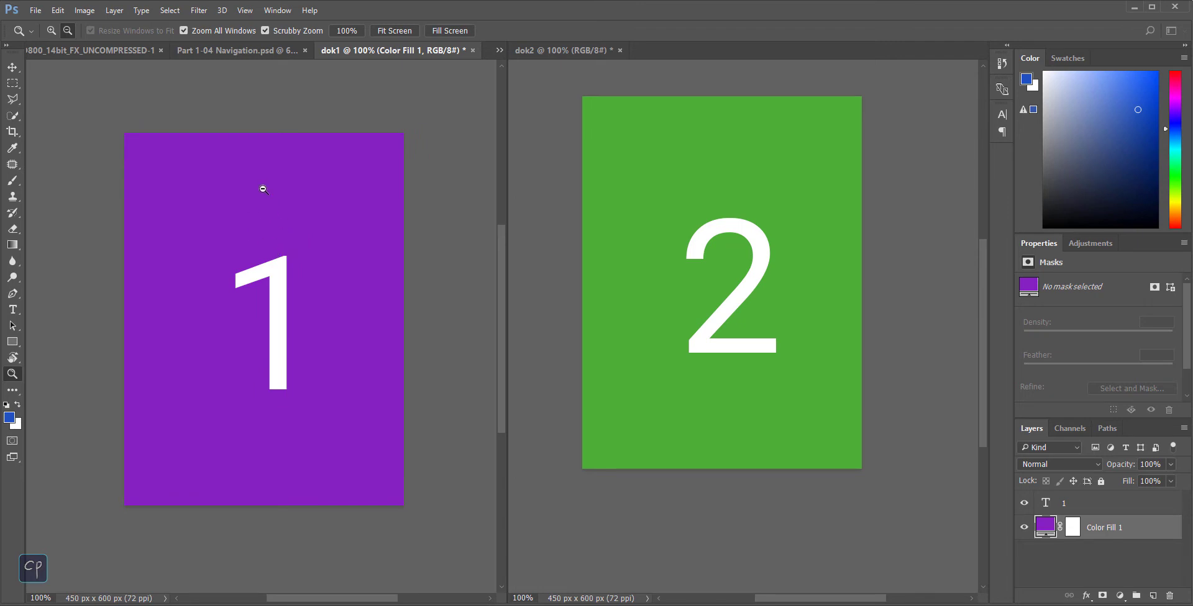
Step: Toggle dok1 alone between 200% and 100% with Ctrl++ and Ctrl+-
key("ctrl+plus")
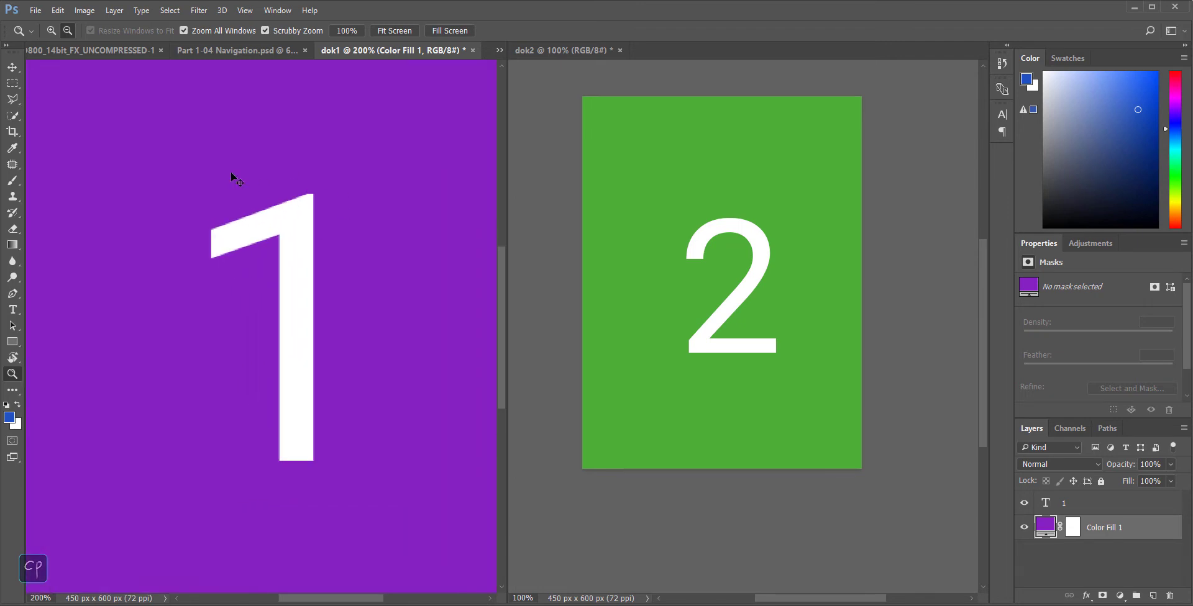
key("ctrl+minus")
key("ctrl+plus")
key("ctrl+minus")
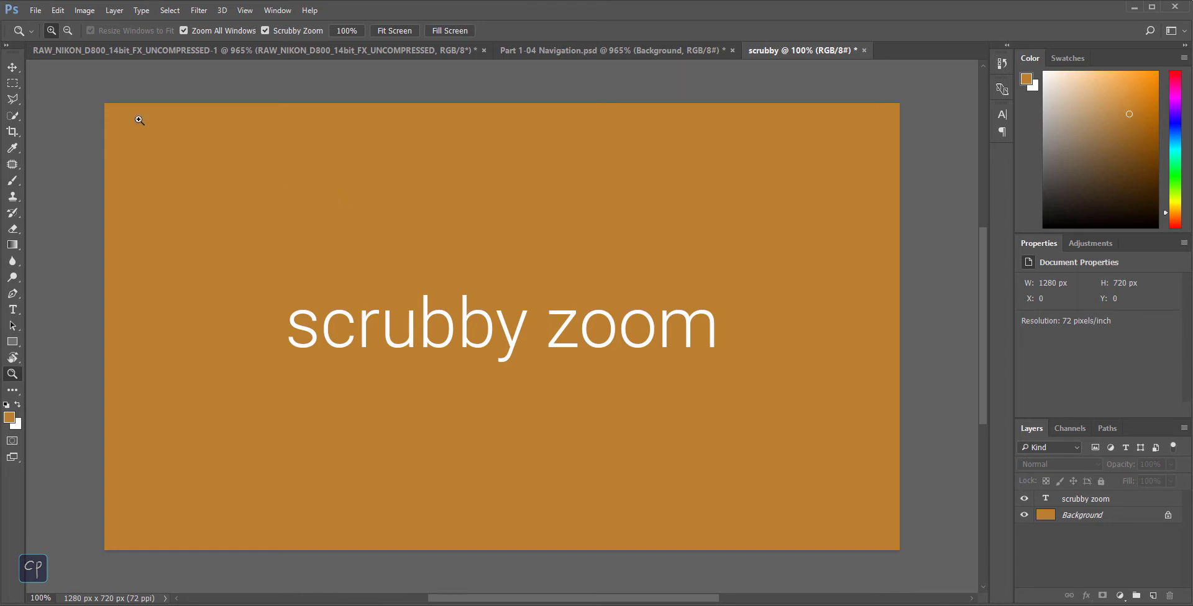
Step: Zoom the scrubby document to 200% and back to 100%, then set the tool to magnify
left_click(489, 272)
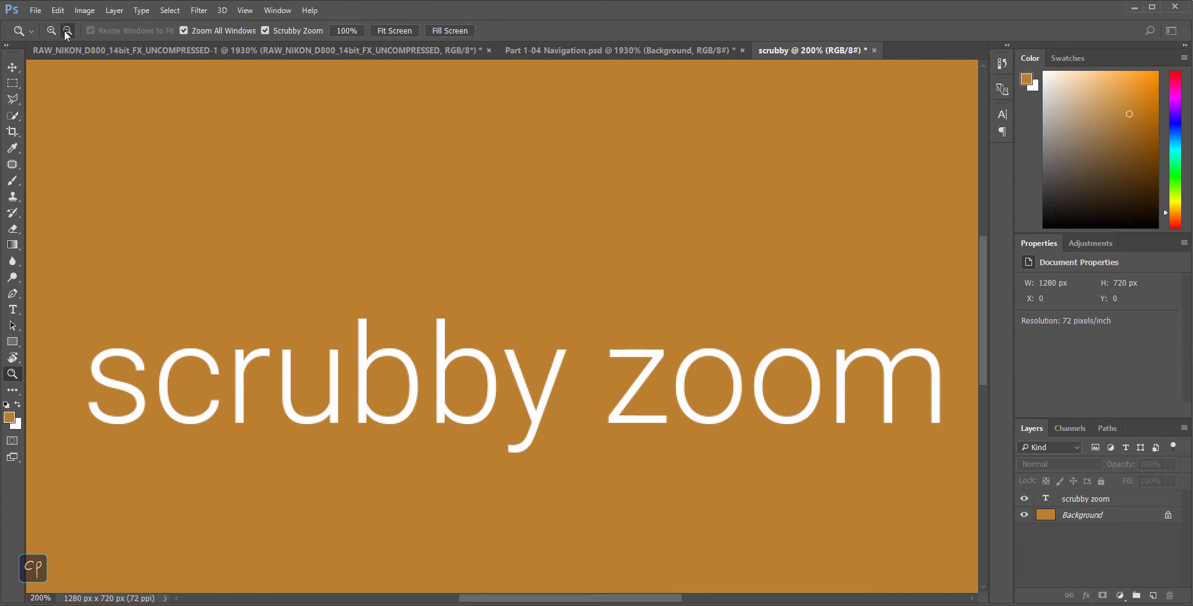
left_click(547, 241)
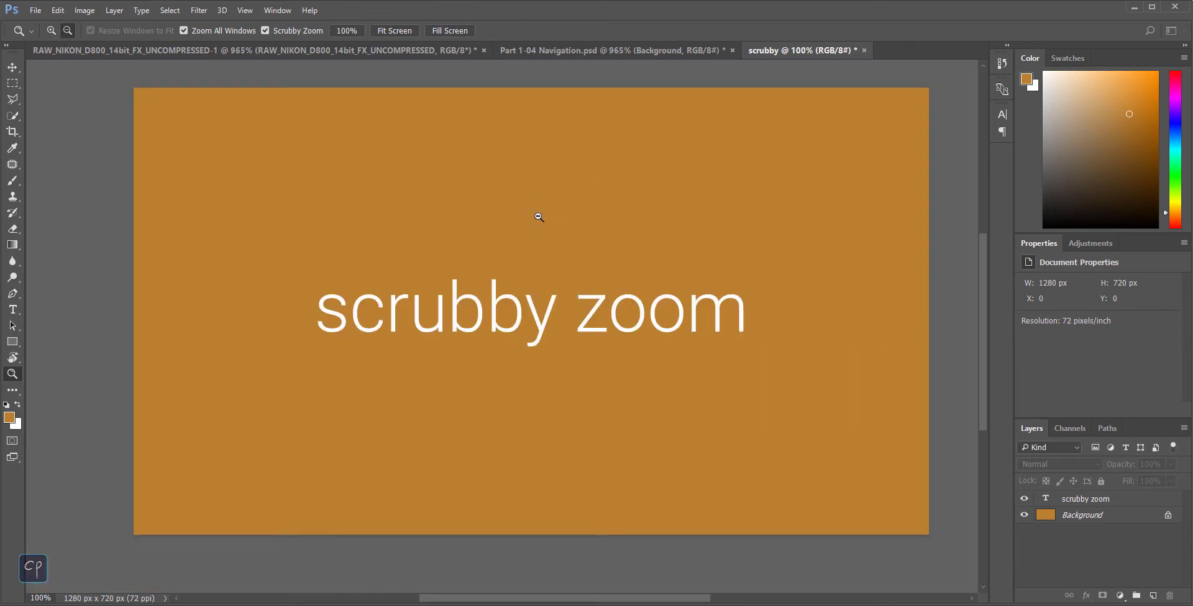
left_click(51, 30)
Step: Scrubby-zoom in to 535% showing the pixel grid, then drag back out to full view
left_click_drag(439, 261, 517, 272)
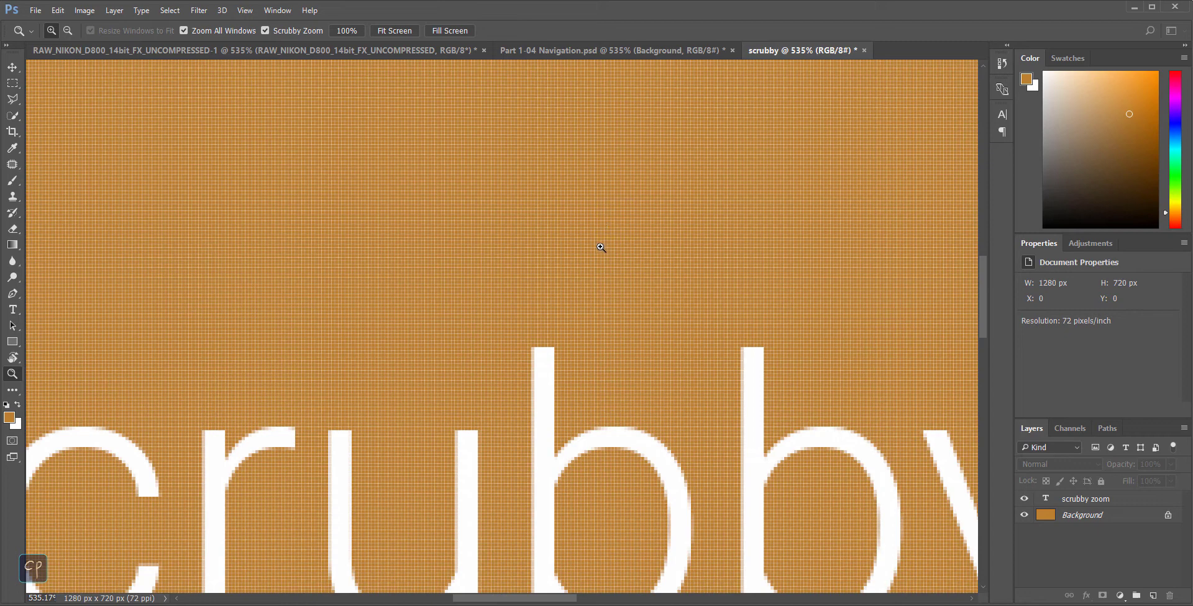
left_click_drag(602, 247, 520, 255)
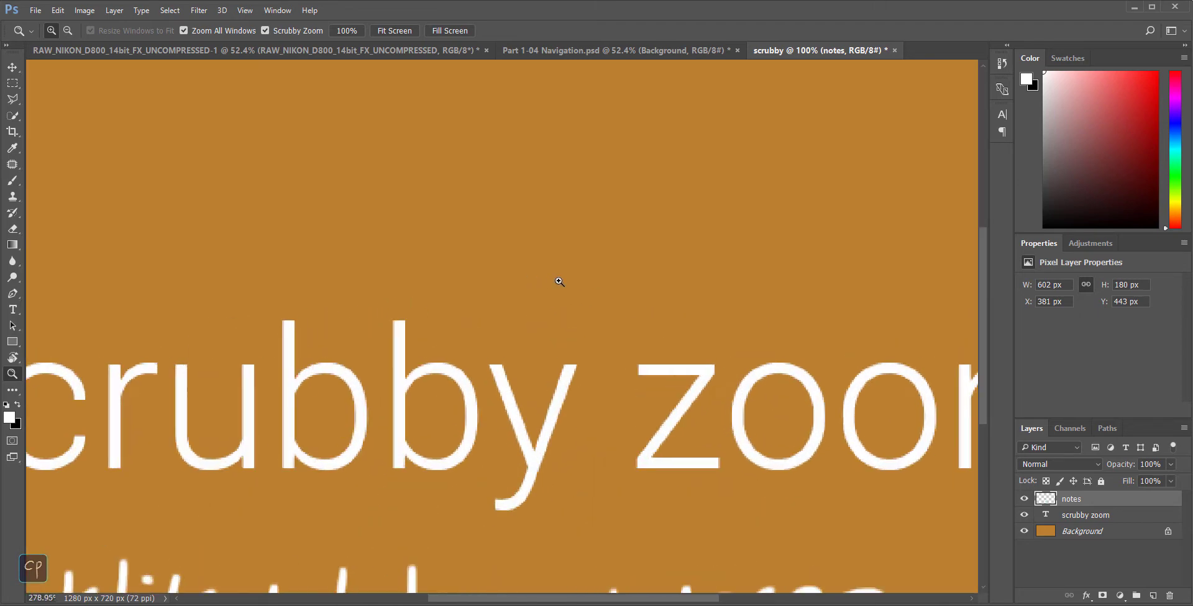
mouse_move(504, 280)
left_mouse_down()
mouse_move(592, 282)
mouse_move(524, 322)
left_mouse_up()
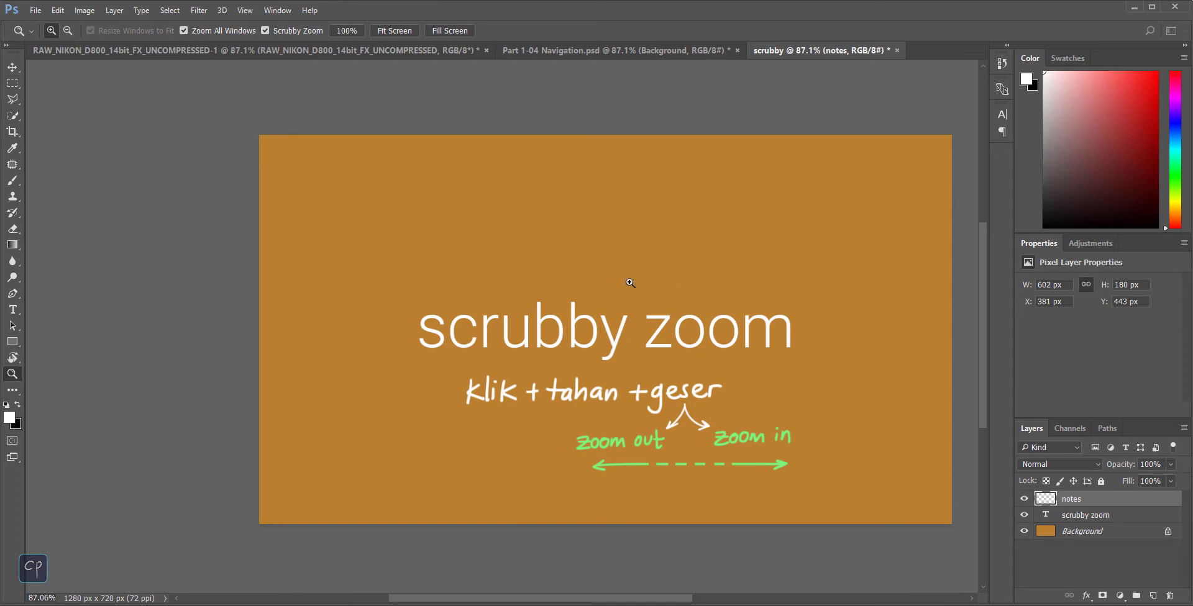
left_click_drag(629, 284, 634, 290)
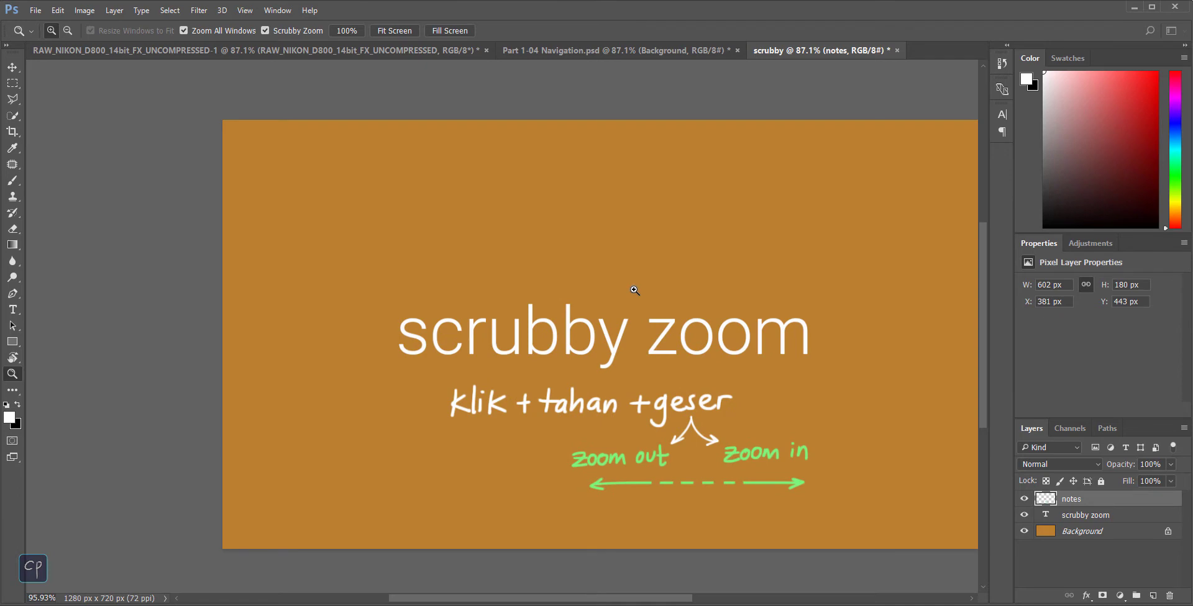
mouse_move(634, 290)
left_mouse_down()
mouse_move(695, 287)
mouse_move(636, 303)
left_mouse_up()
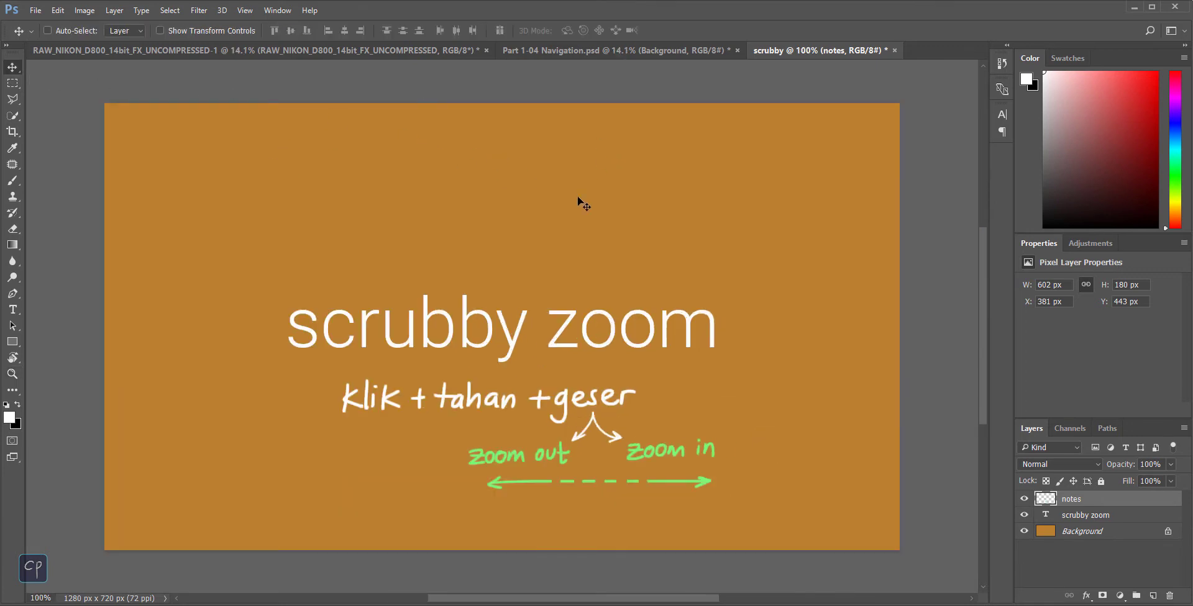
Step: Switch to the RAW_NIKON city photo and scrubby-zoom in and out with Ctrl+Space, ending at 10.5%
left_click(209, 54)
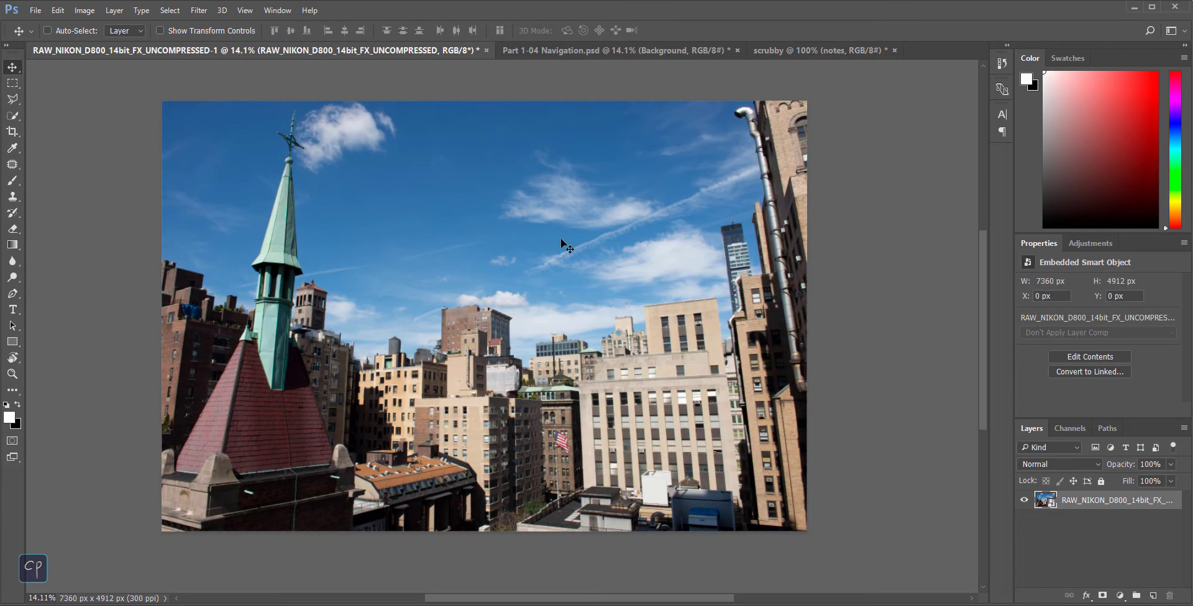
key("ctrl+space")
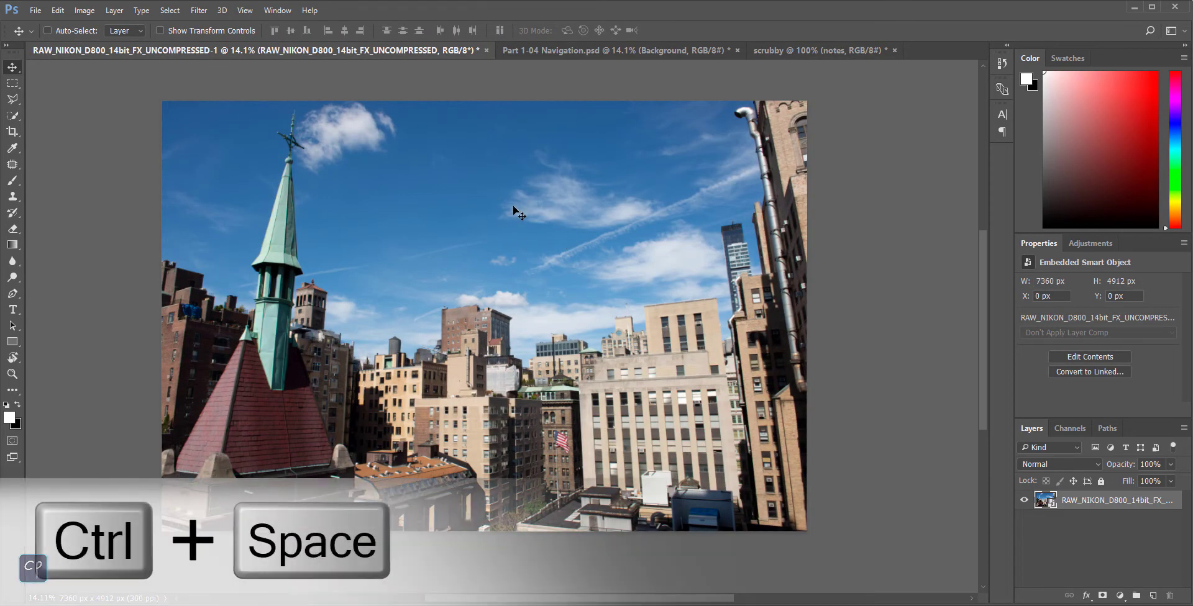
key("ctrl")
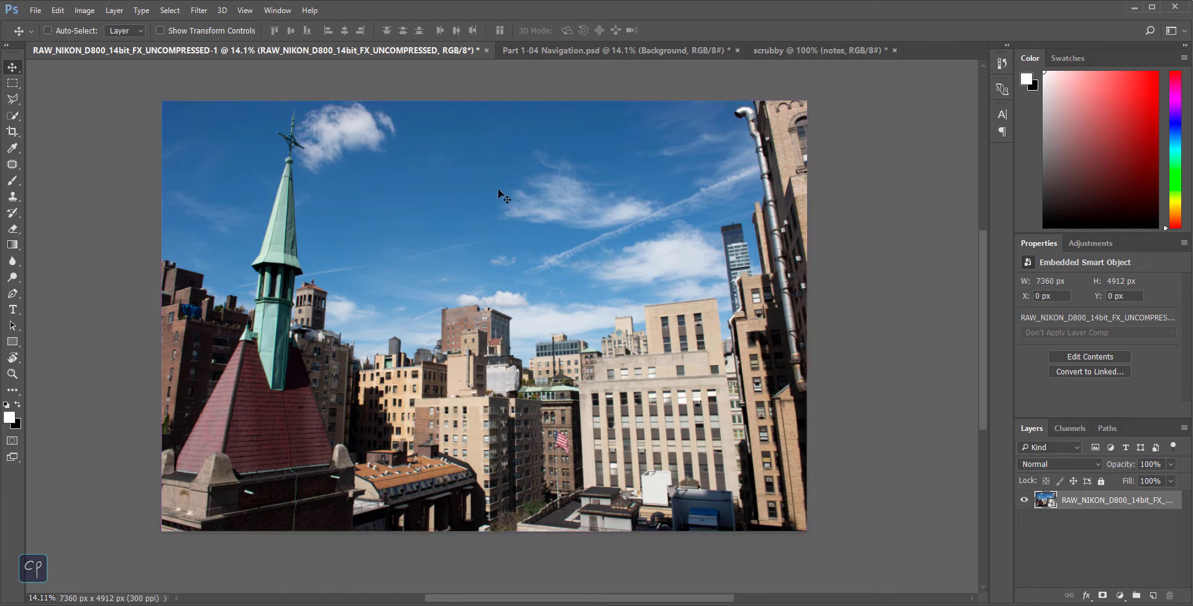
key("ctrl")
key("ctrl+space")
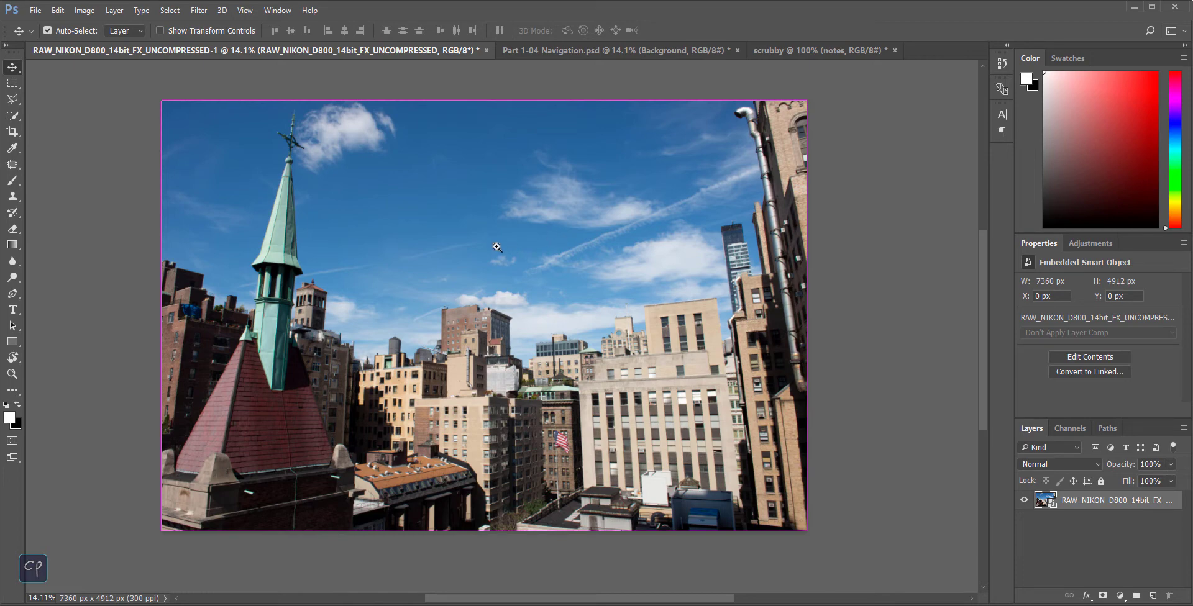
mouse_move(529, 312)
left_mouse_down()
mouse_move(611, 287)
mouse_move(481, 326)
mouse_move(547, 323)
mouse_move(472, 323)
left_mouse_up()
mouse_move(640, 268)
left_mouse_down()
mouse_move(761, 185)
mouse_move(469, 311)
left_mouse_up()
key("z")
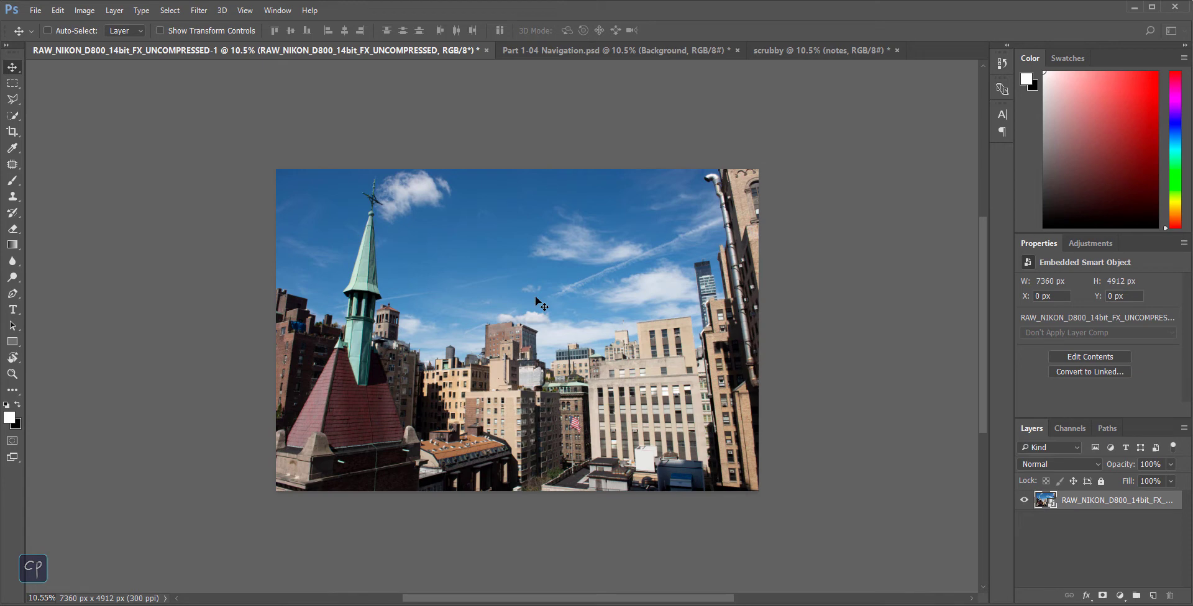
key("z")
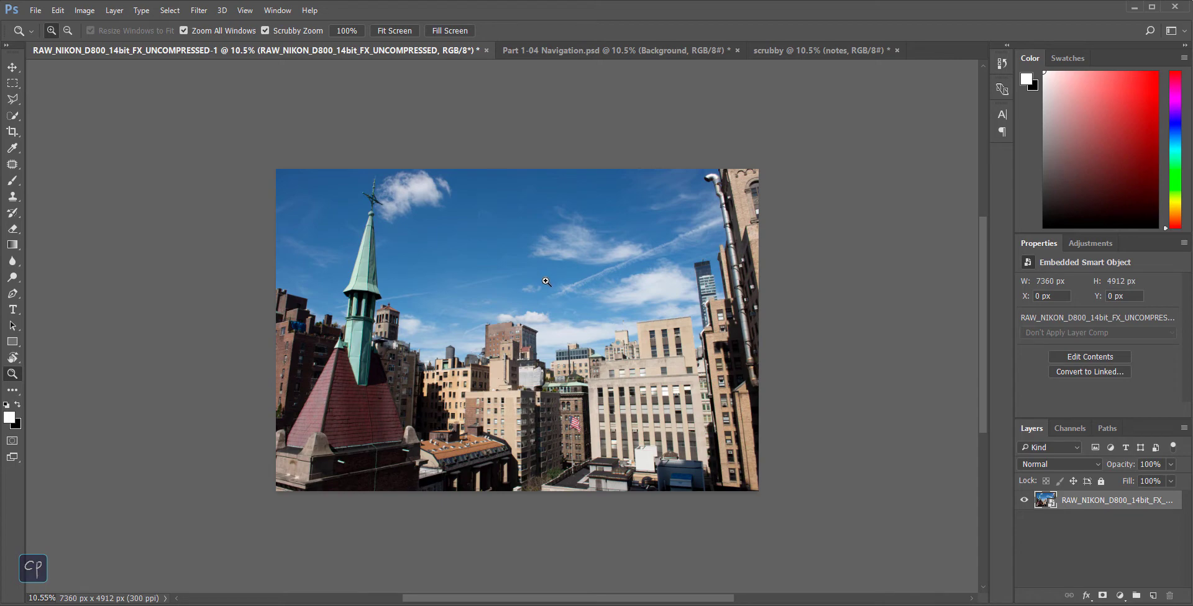
Step: Scrubby-zoom in on the sky and back out, then switch to the Move tool
mouse_move(531, 281)
left_mouse_down()
mouse_move(629, 284)
mouse_move(633, 298)
left_mouse_up()
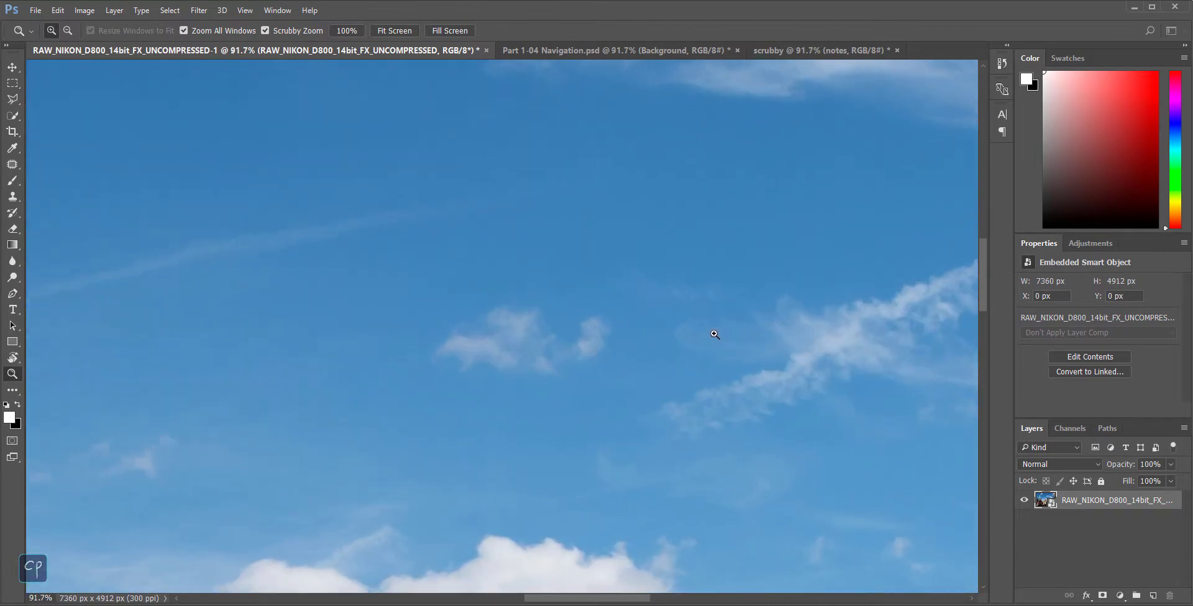
mouse_move(715, 335)
left_mouse_down()
mouse_move(612, 352)
mouse_move(630, 285)
left_mouse_up()
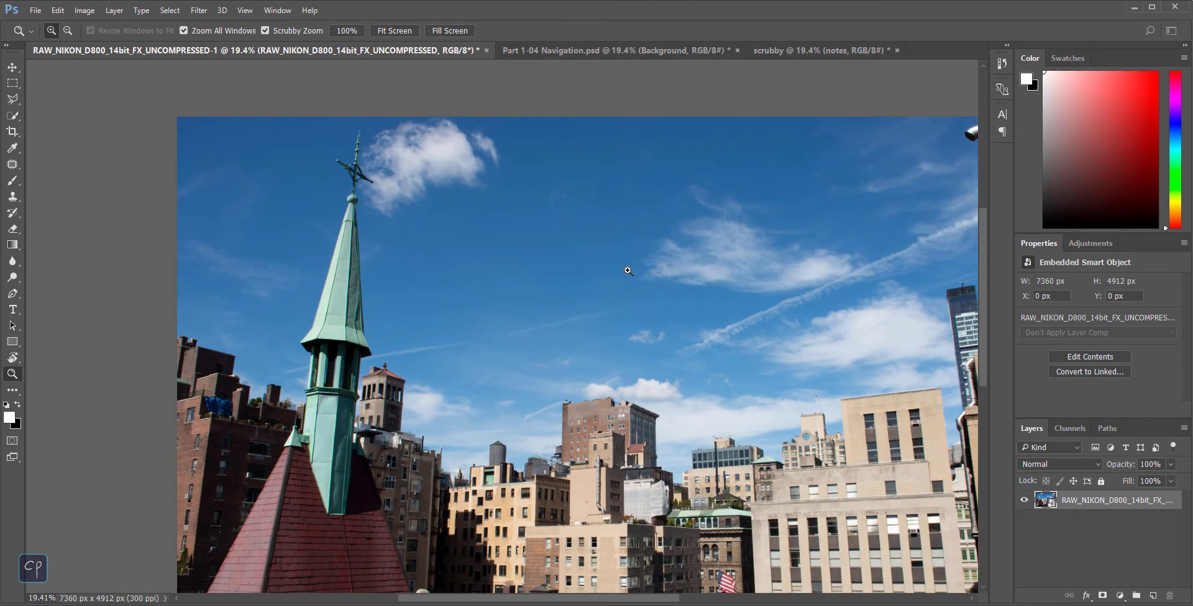
key("v")
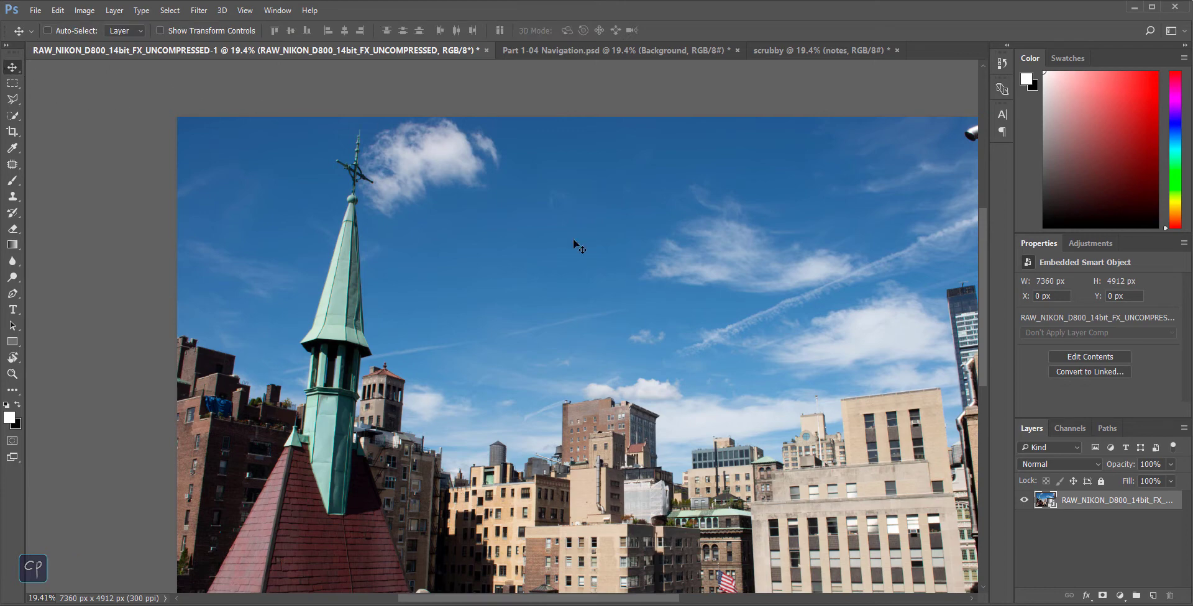
Step: Pan to the right-hand buildings, fit the photo at 16.67%, and nudge it slightly right and up
left_click_drag(700, 346, 586, 276)
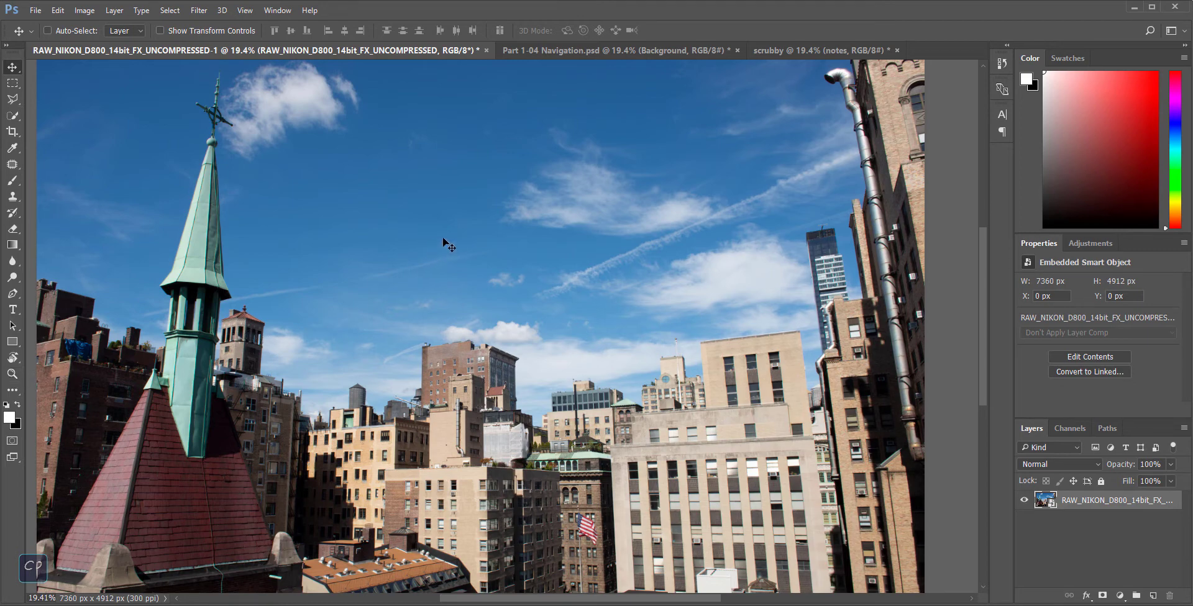
key("ctrl+minus")
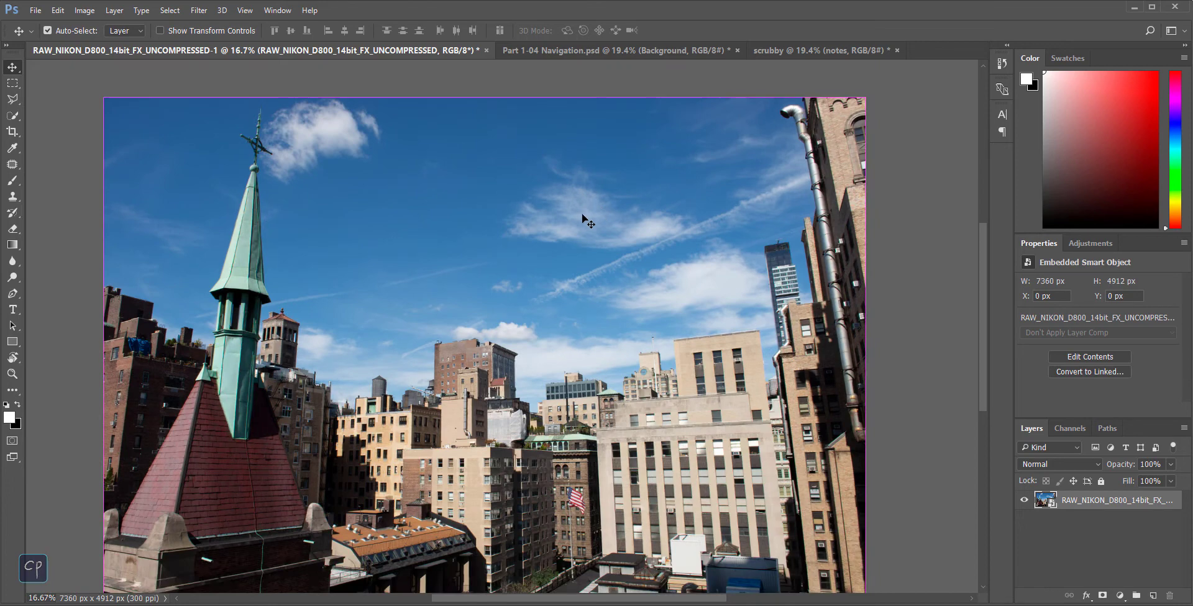
left_click_drag(544, 272, 562, 261)
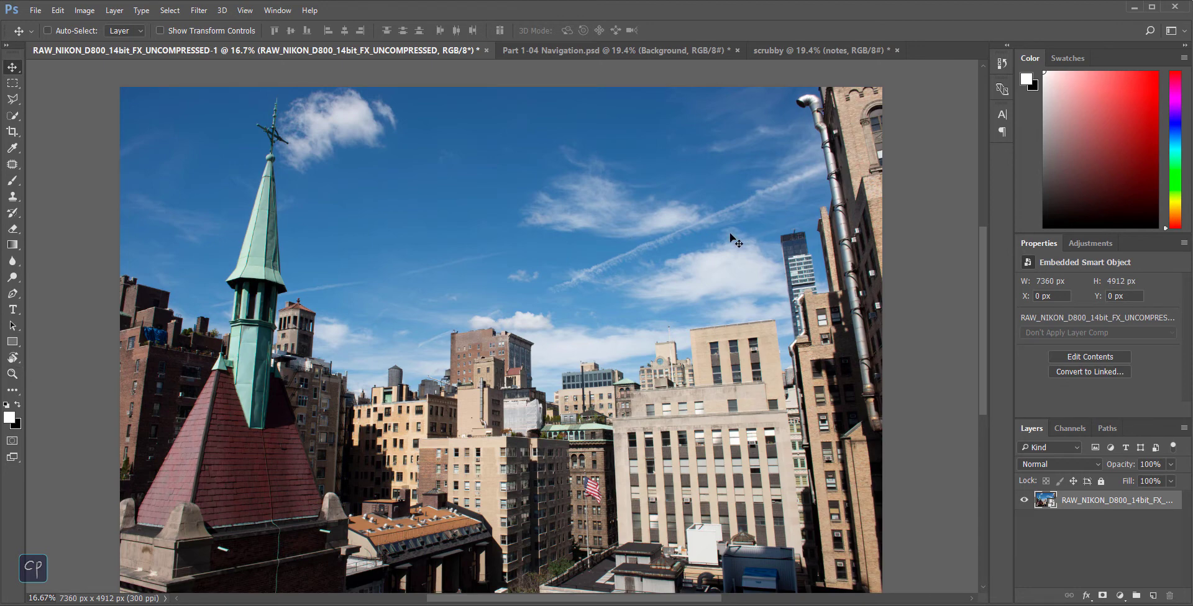
key("z")
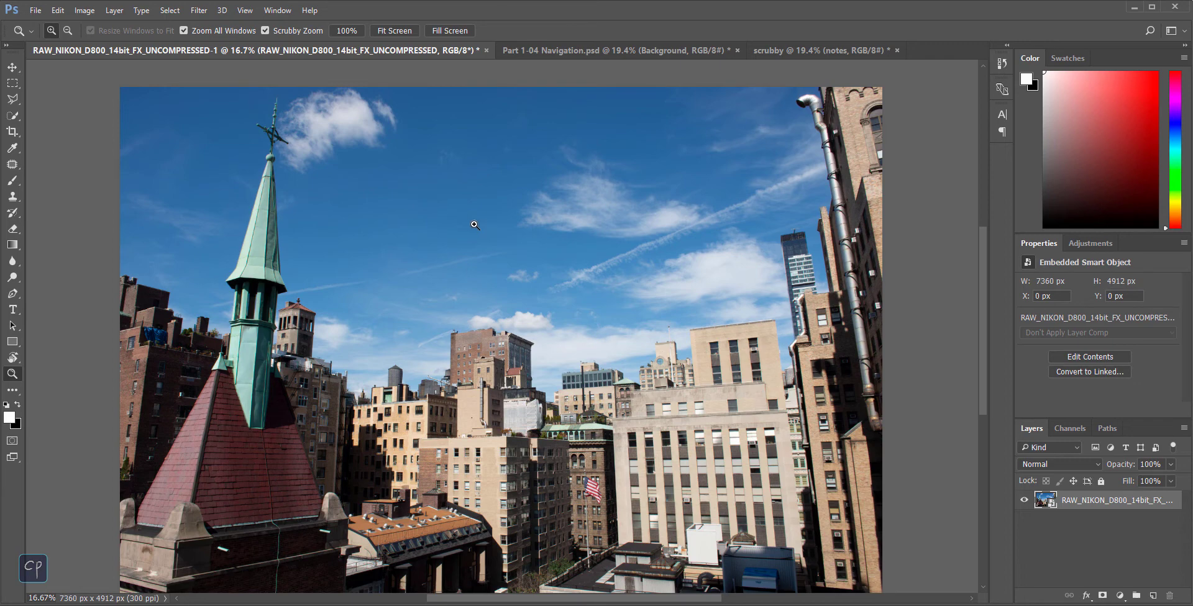
key("v")
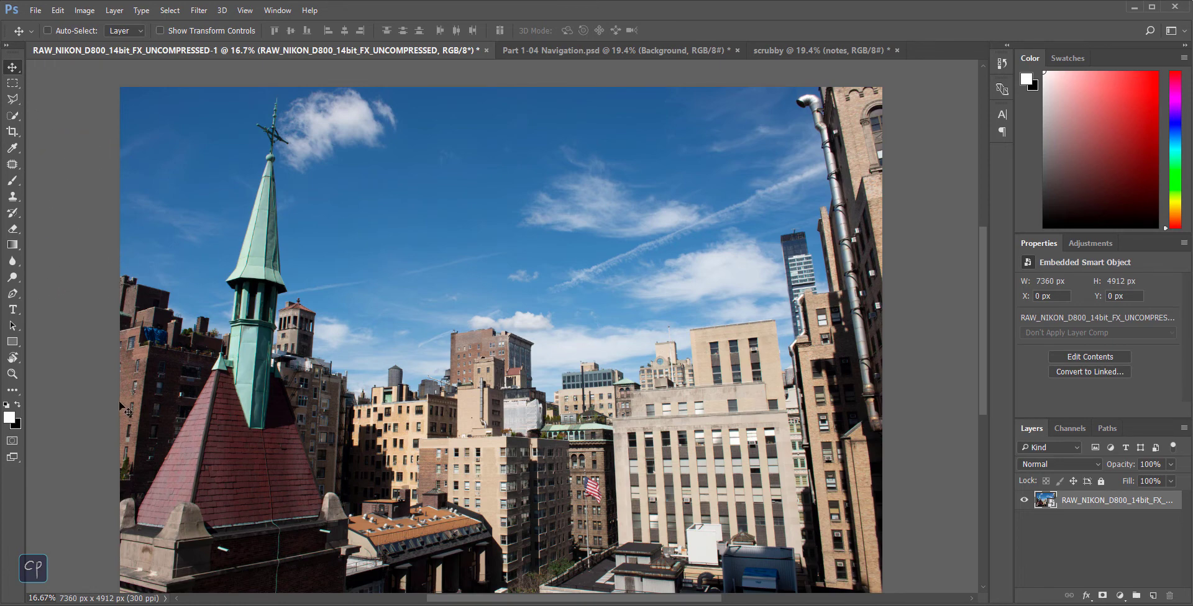
Step: Add a new Layer 1 and scribble white brush strokes across the city sky
key("b")
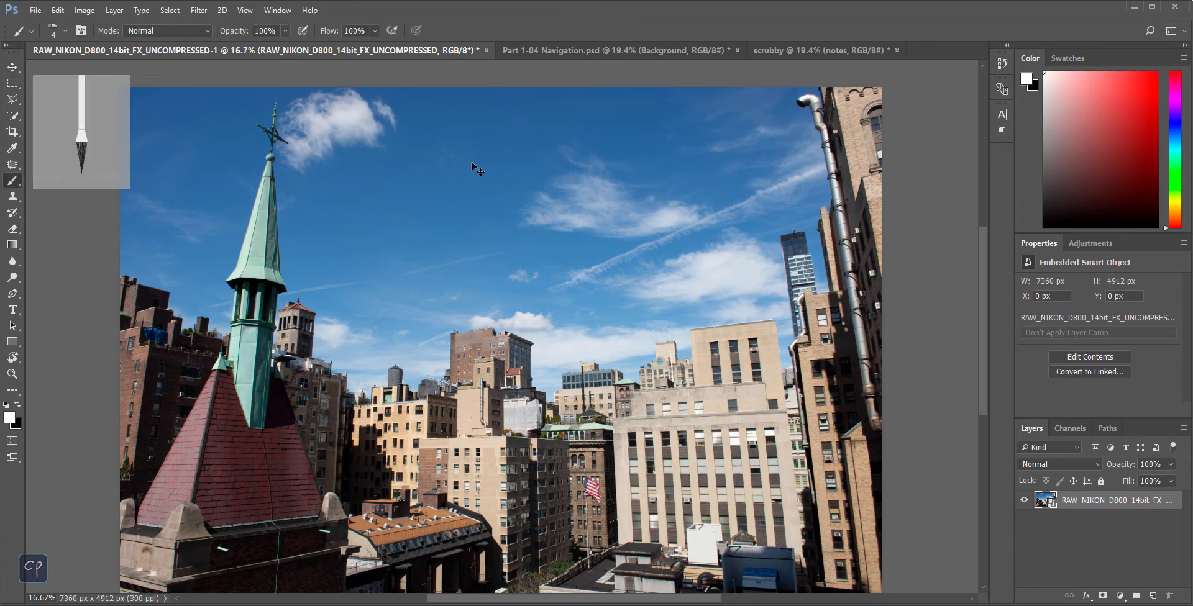
left_click(1153, 596)
left_click_drag(411, 195, 506, 191)
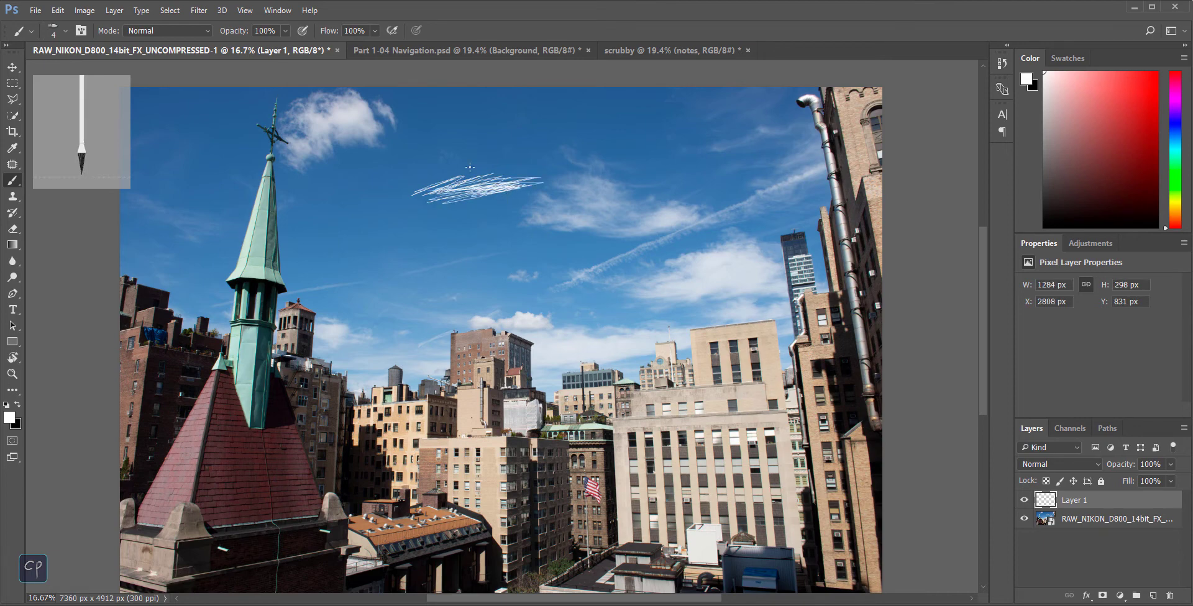
scroll(470, 166, "up", 2)
scroll(470, 166, "down", 1)
scroll(469, 166, "down", 1)
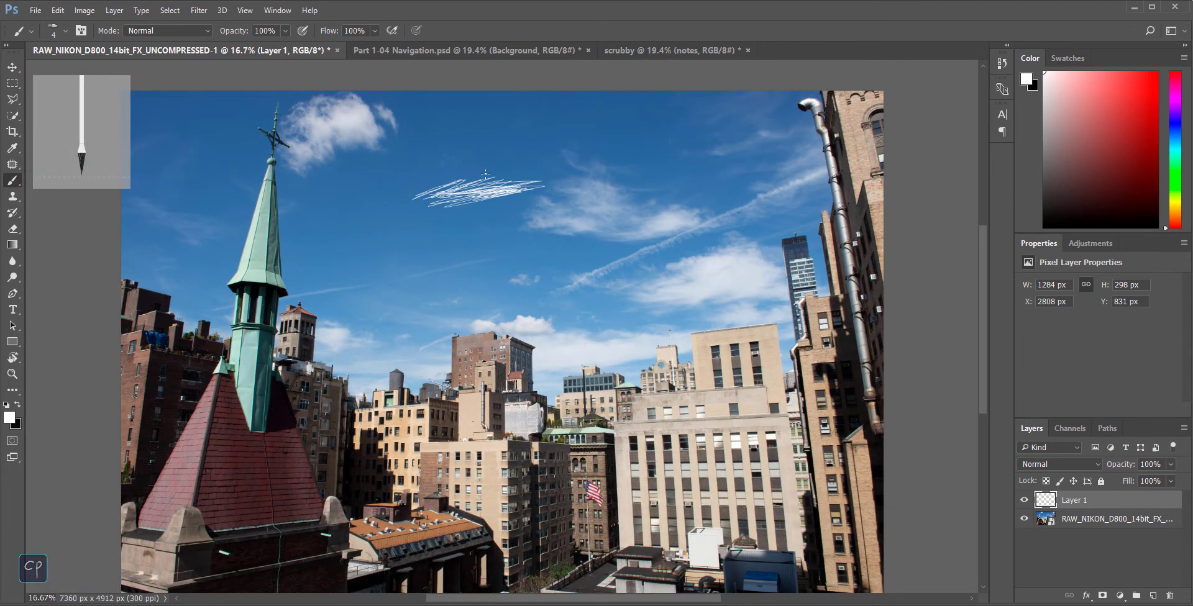
Step: Zoom in on the scribble and paint two white zigzag strokes below it
key("z")
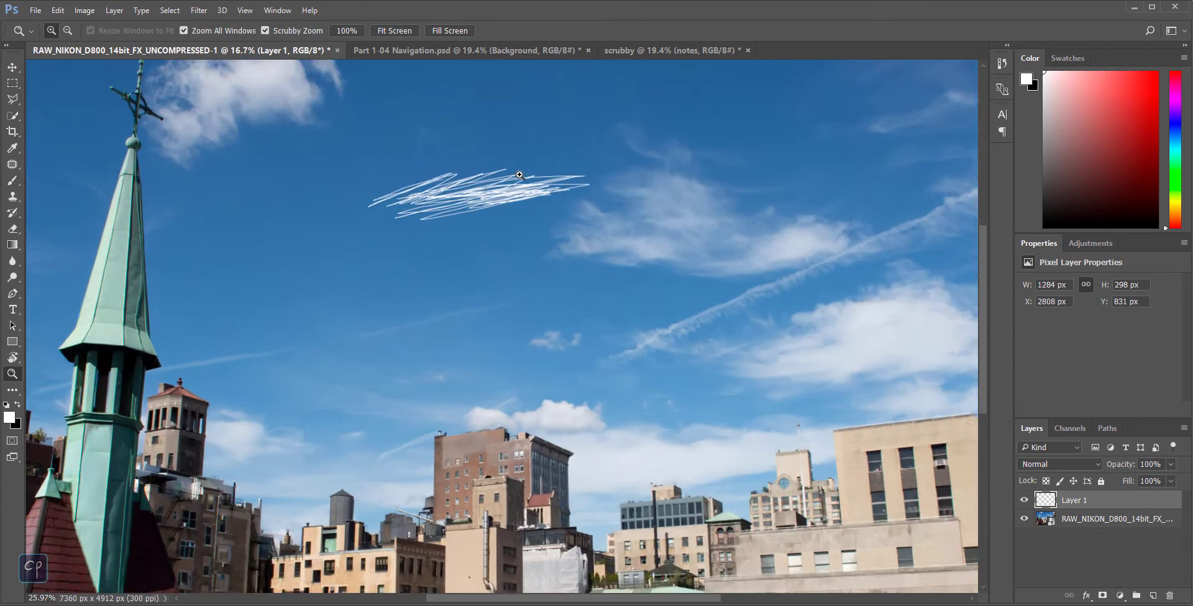
left_click_drag(482, 189, 574, 150)
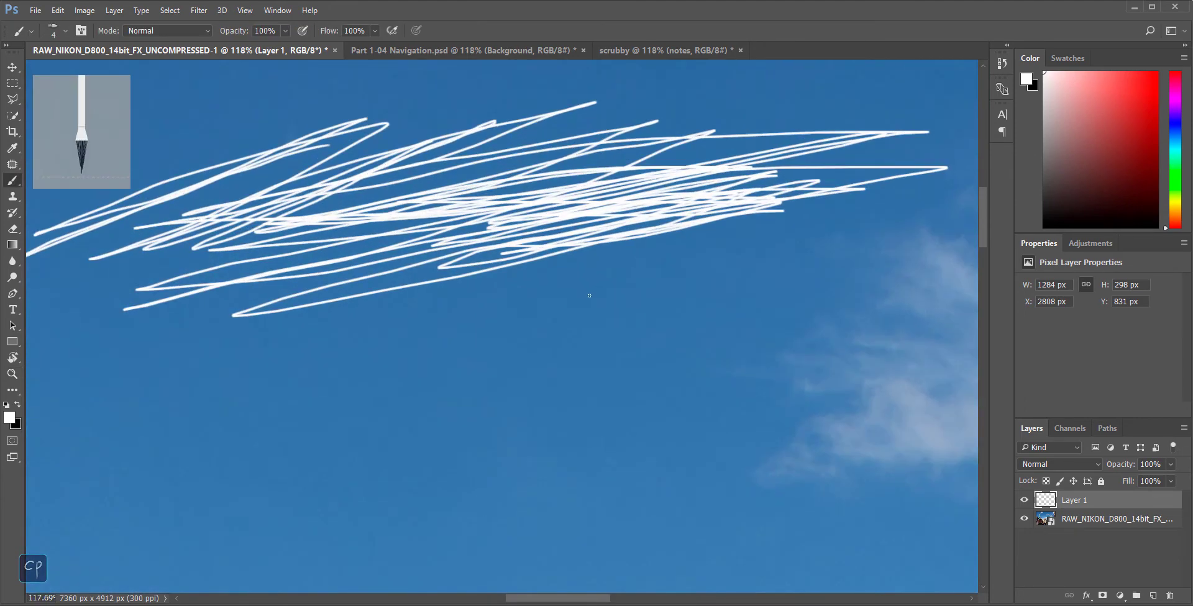
left_click_drag(590, 295, 491, 384)
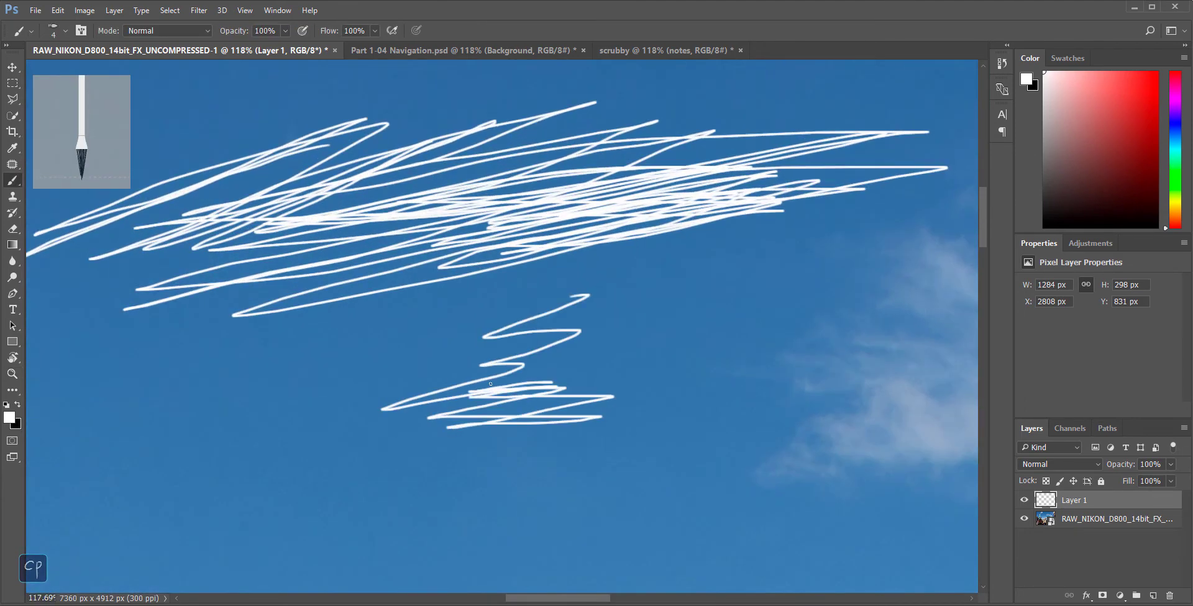
key("z")
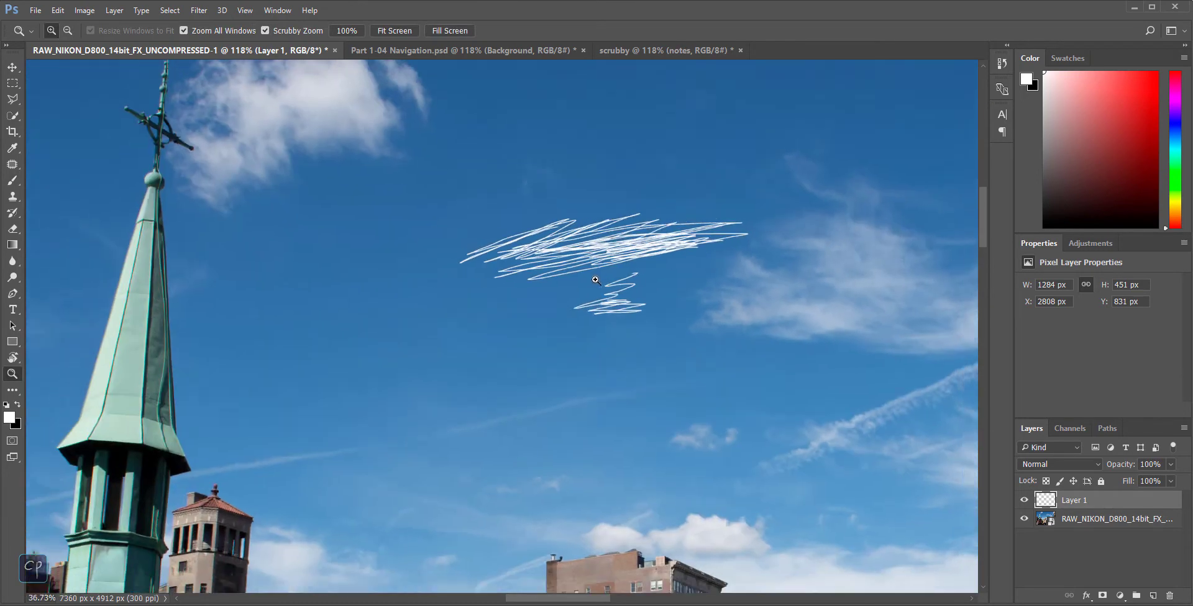
left_click_drag(660, 263, 593, 281)
key("b")
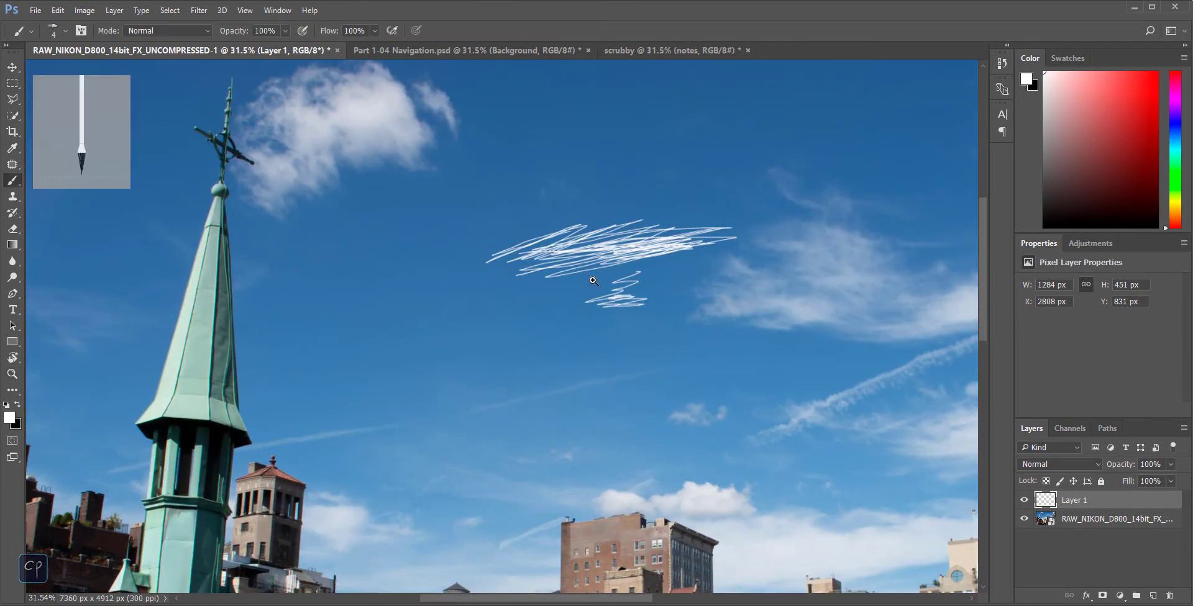
left_click_drag(484, 302, 613, 342)
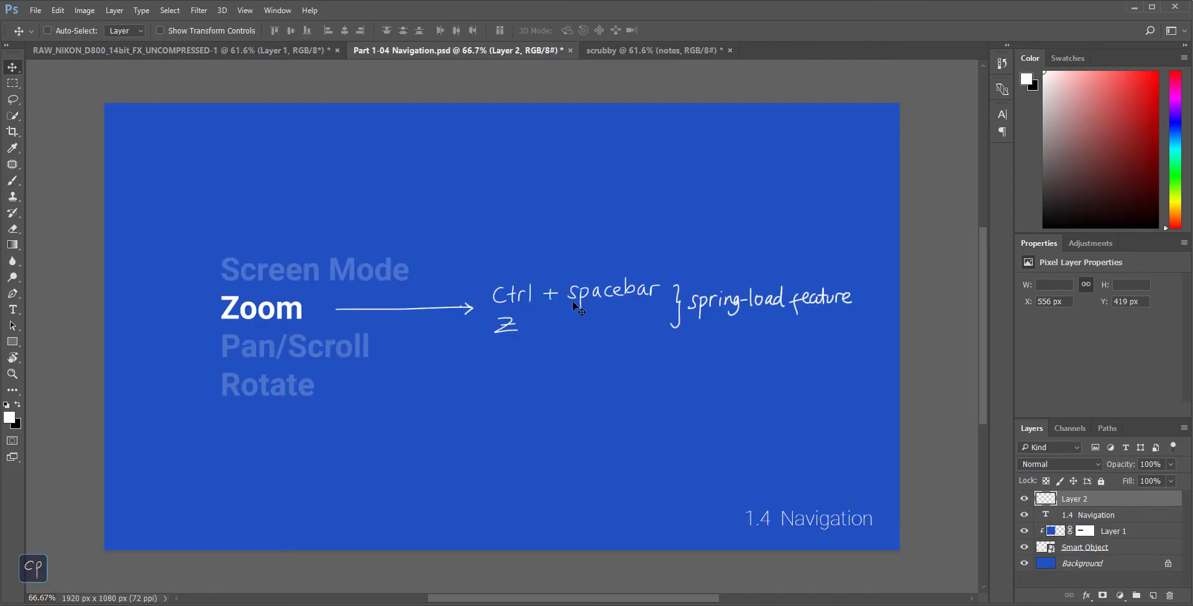
key("ctrl")
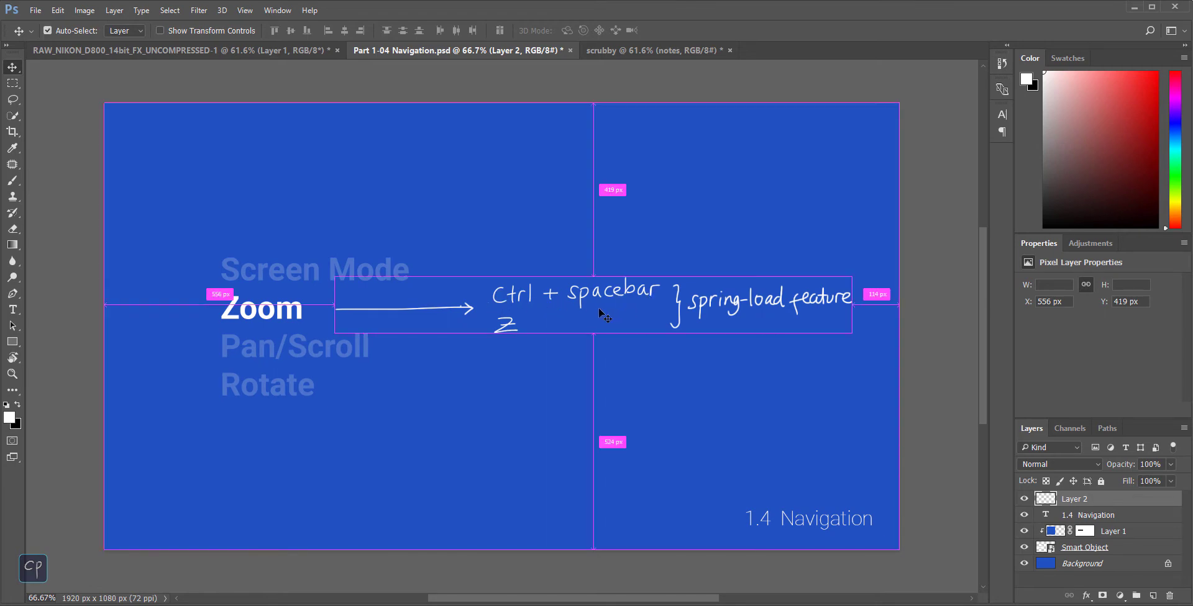
left_click_drag(613, 306, 599, 346)
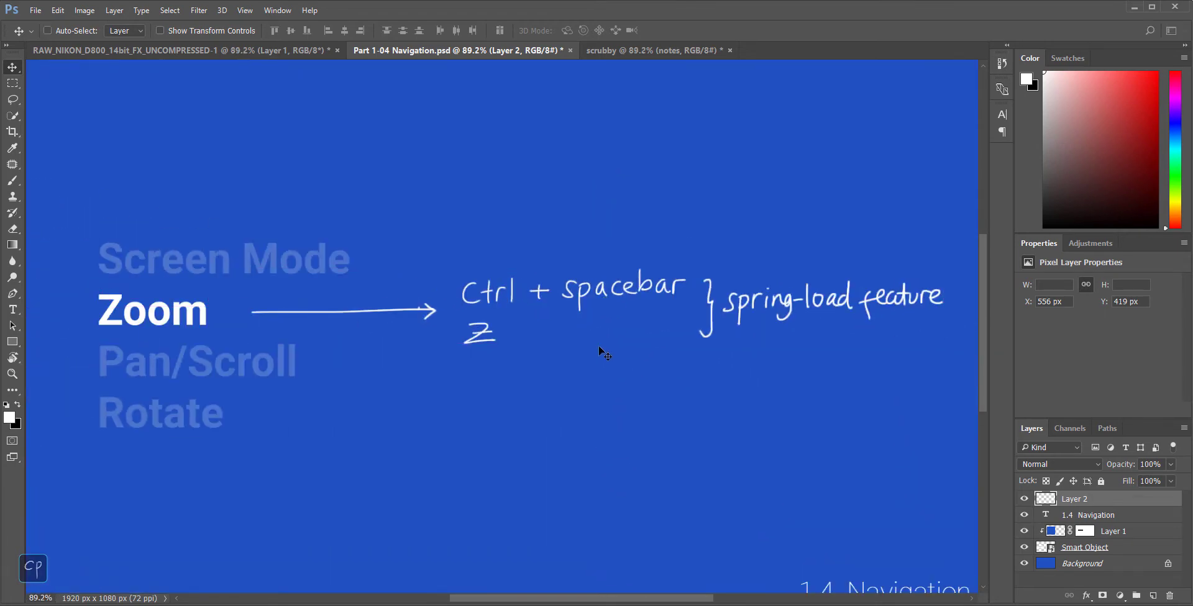
key("z")
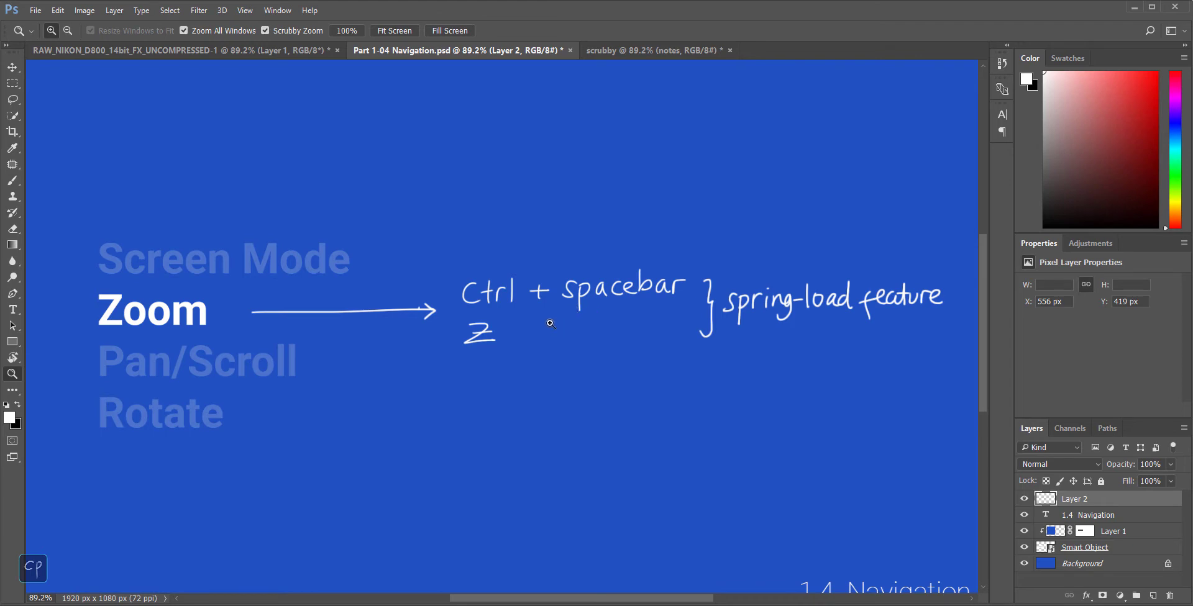
mouse_move(550, 323)
left_mouse_down()
mouse_move(571, 305)
mouse_move(510, 308)
left_mouse_up()
key("v")
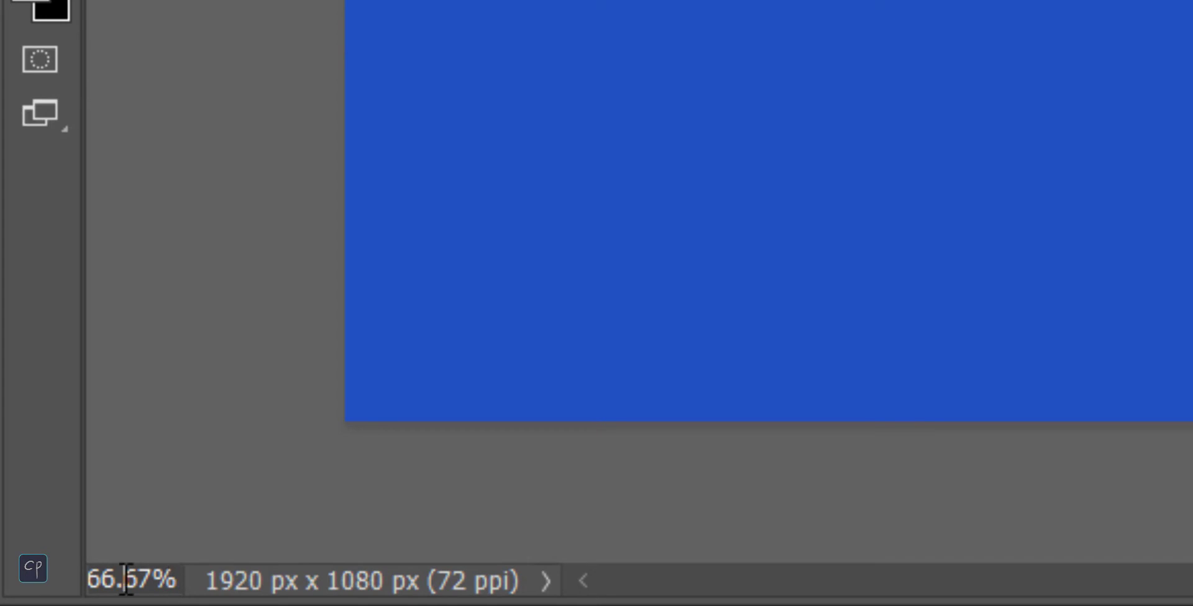
Step: Enter 131 in the status-bar zoom field to show the slide at 131%
left_click(126, 580)
double_click(126, 579)
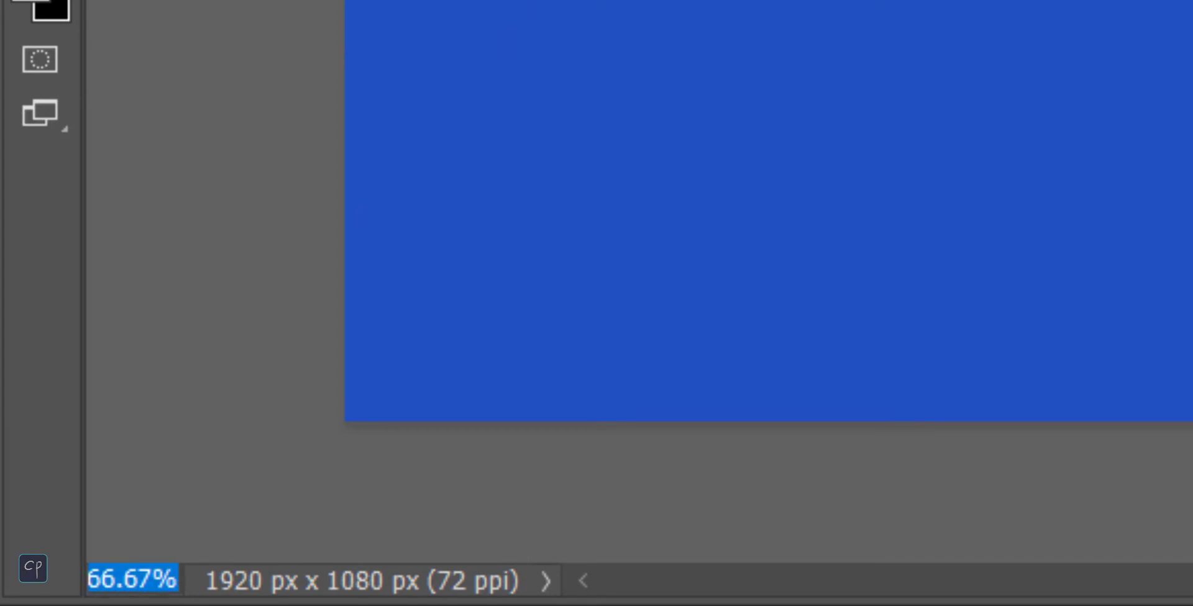
type("131")
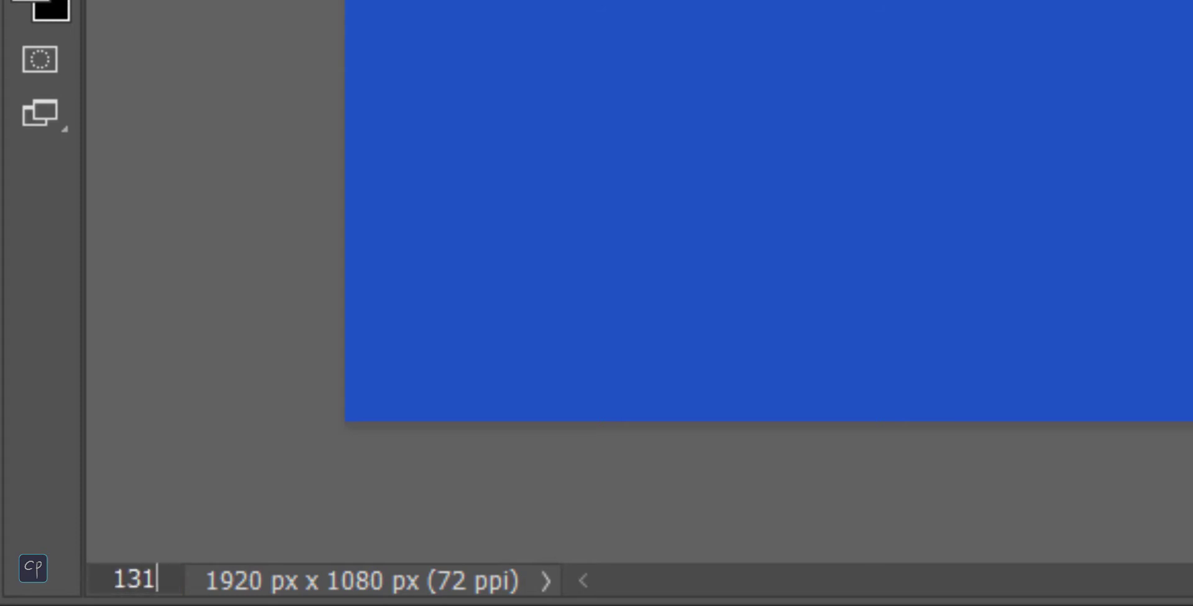
key("Return")
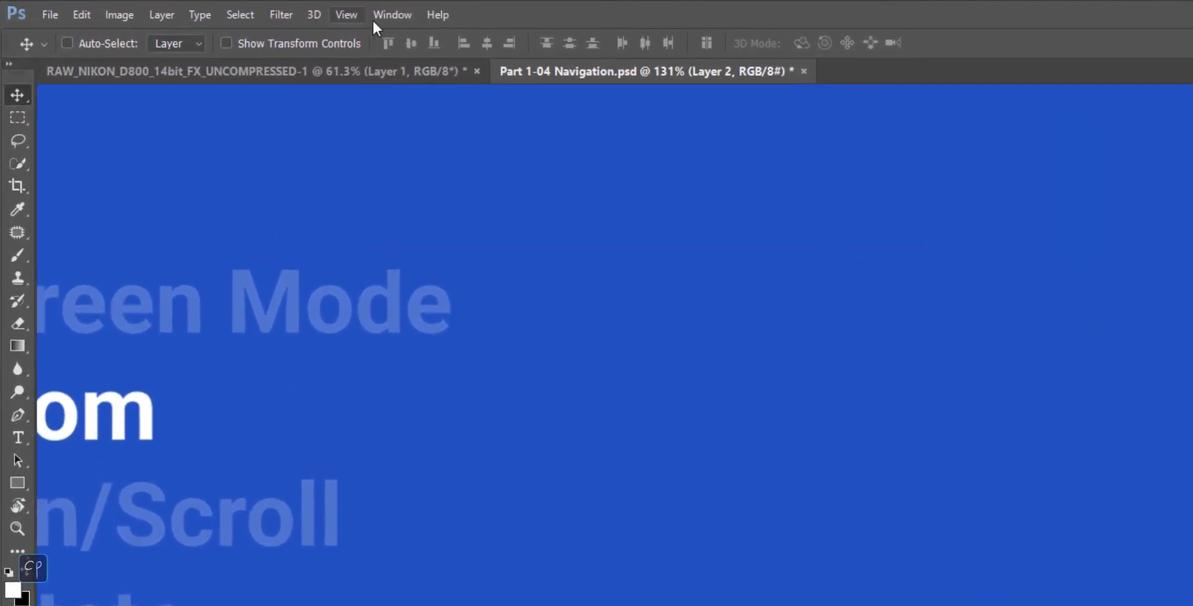
Step: Show an enlarged Navigator panel and zoom the slide out to 50%
left_click(277, 11)
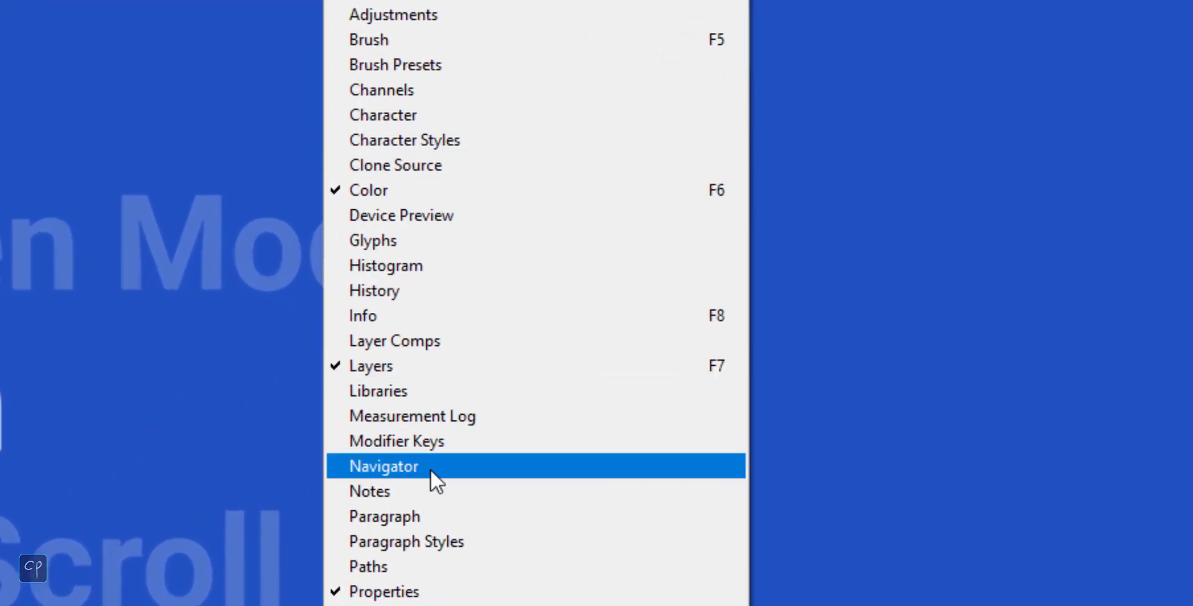
left_click(514, 460)
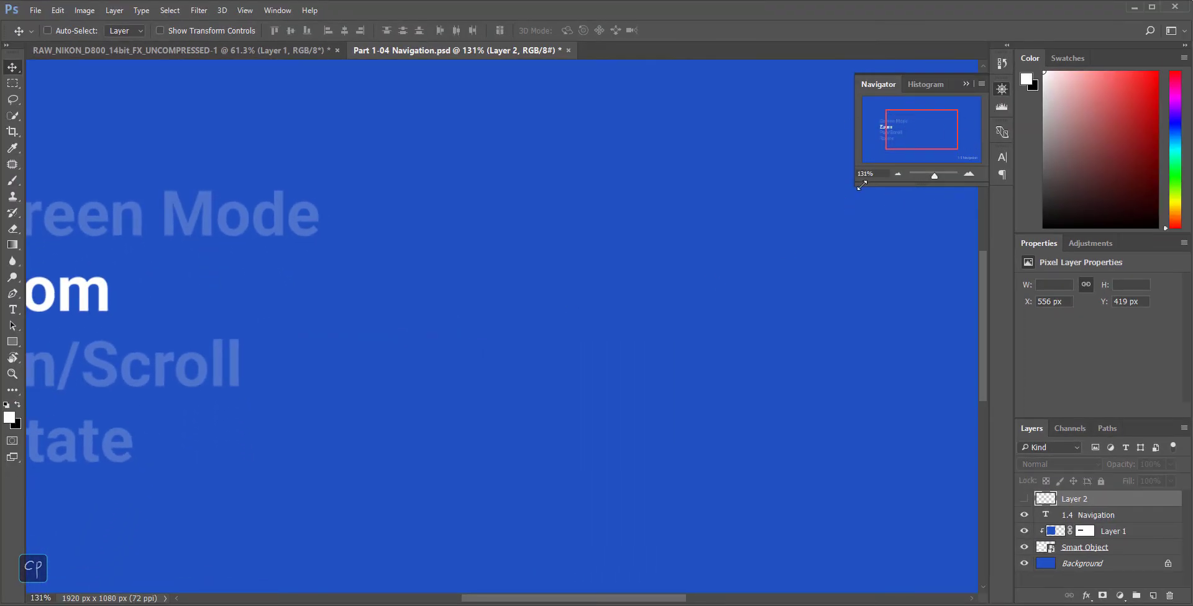
left_click_drag(862, 183, 696, 296)
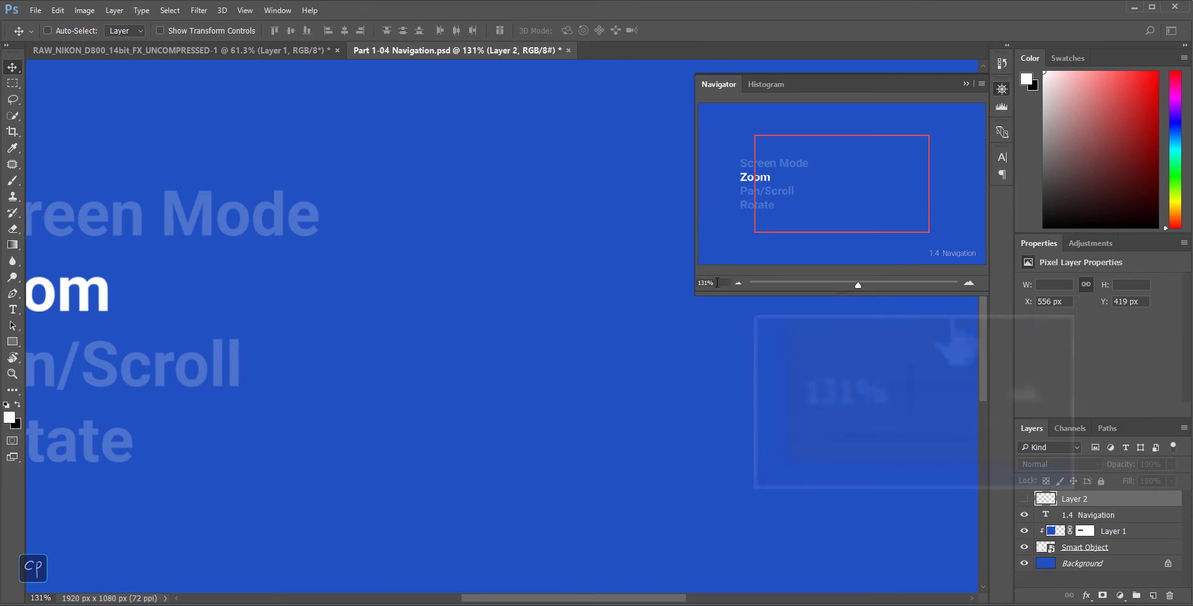
left_click(719, 283)
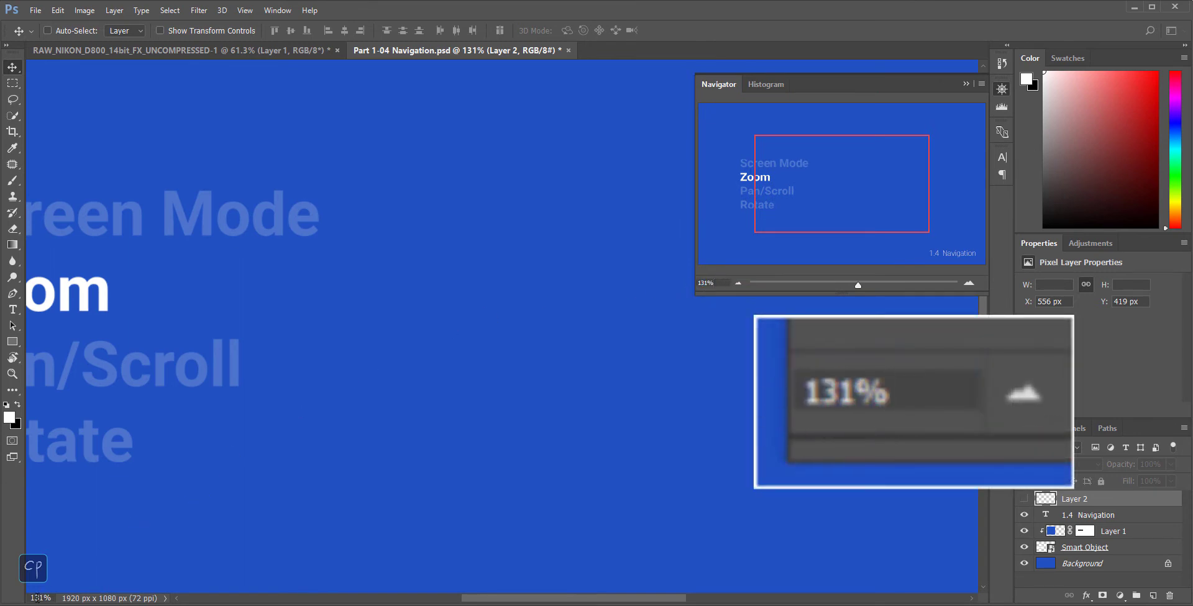
left_click_drag(726, 283, 697, 283)
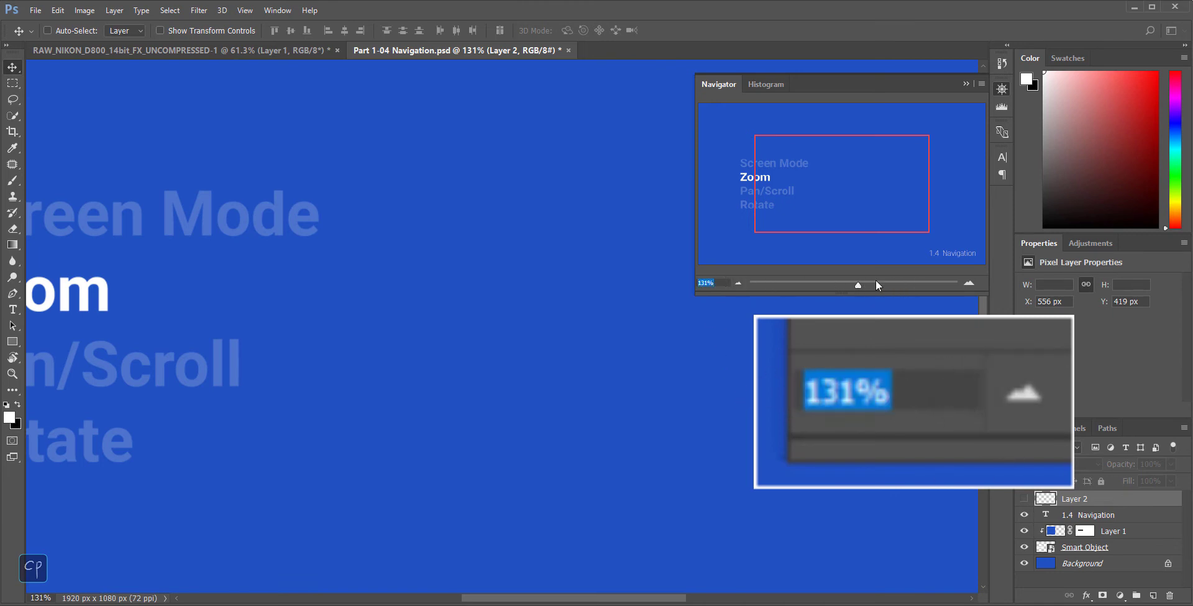
mouse_move(856, 285)
left_mouse_down()
mouse_move(874, 286)
mouse_move(818, 287)
mouse_move(855, 288)
mouse_move(841, 284)
left_mouse_up()
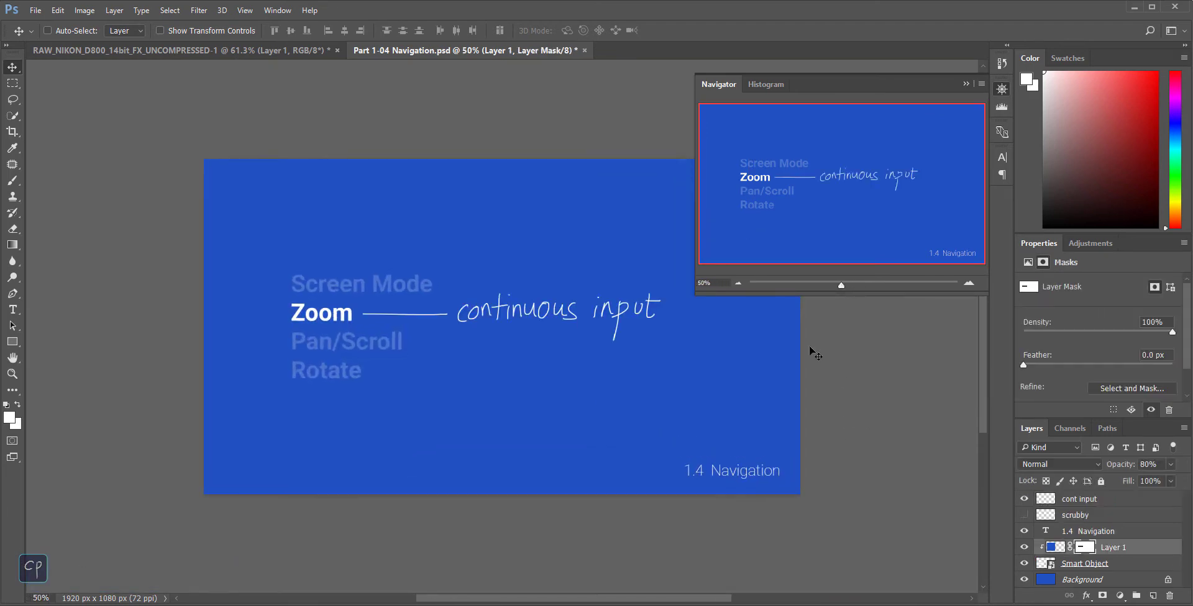
Step: Set the Navigator zoom to 25%, then 78%
left_click(704, 283)
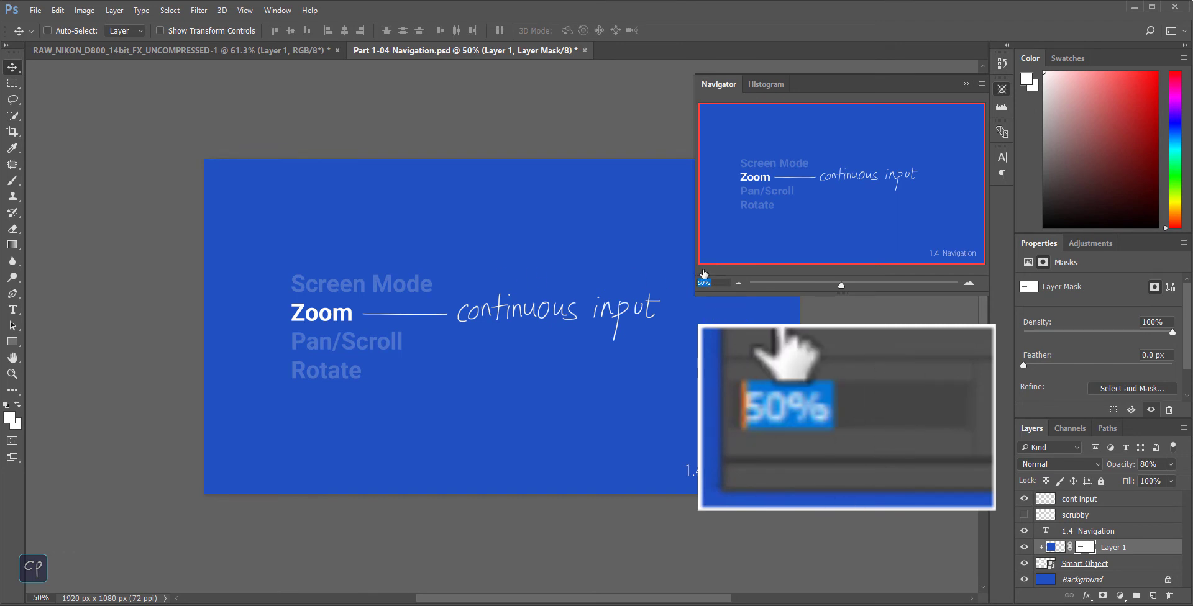
type("25")
key("Return")
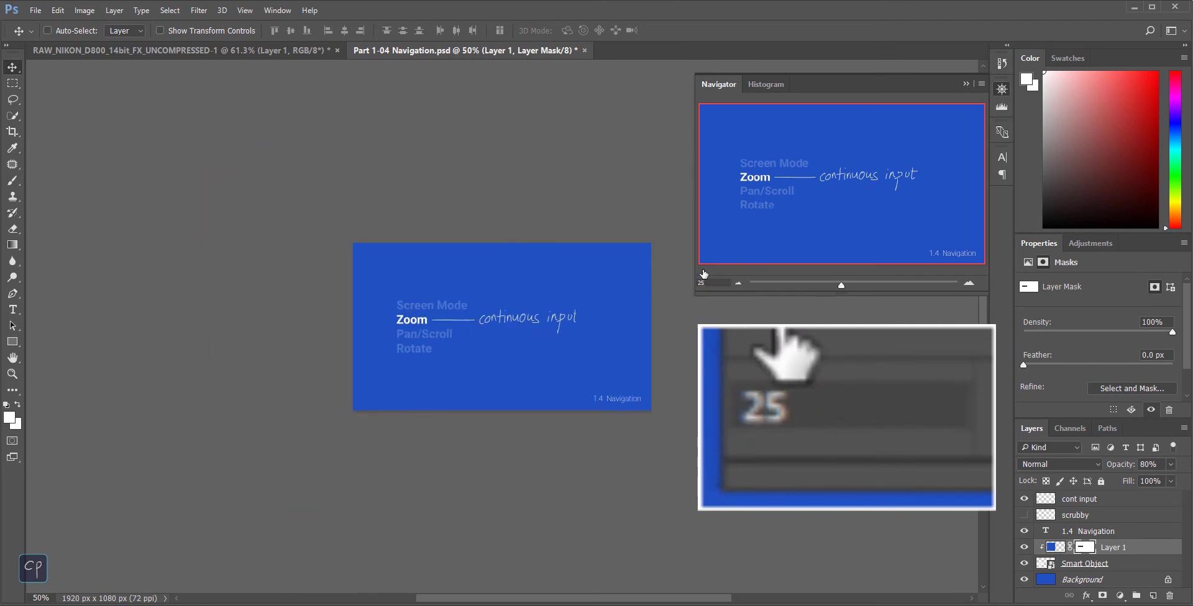
key("Return")
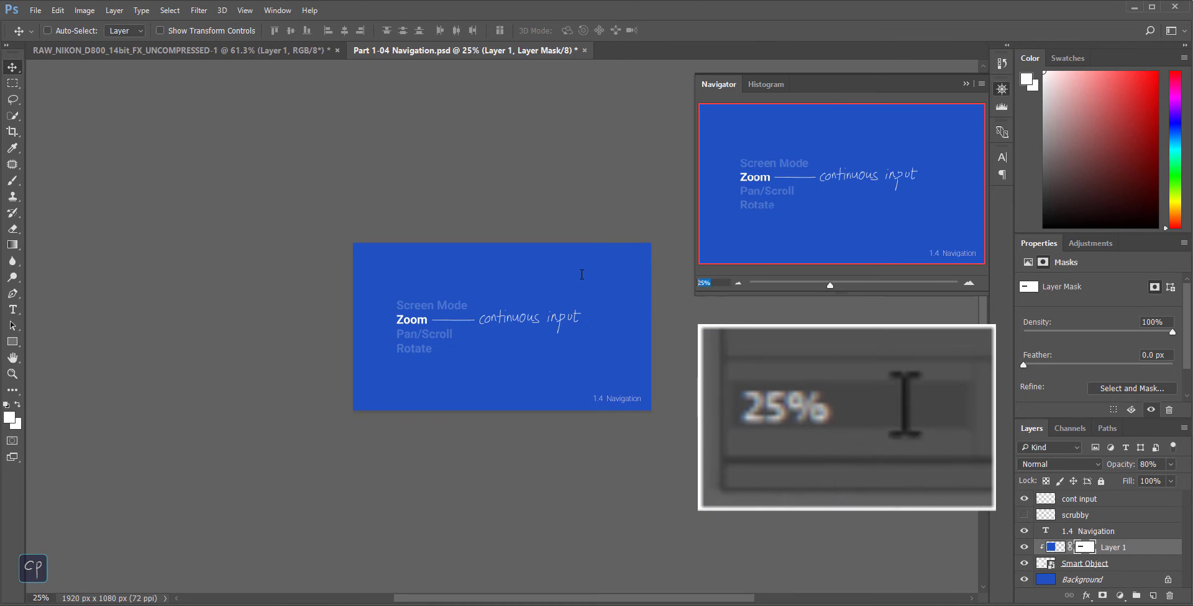
type("78")
key("Return")
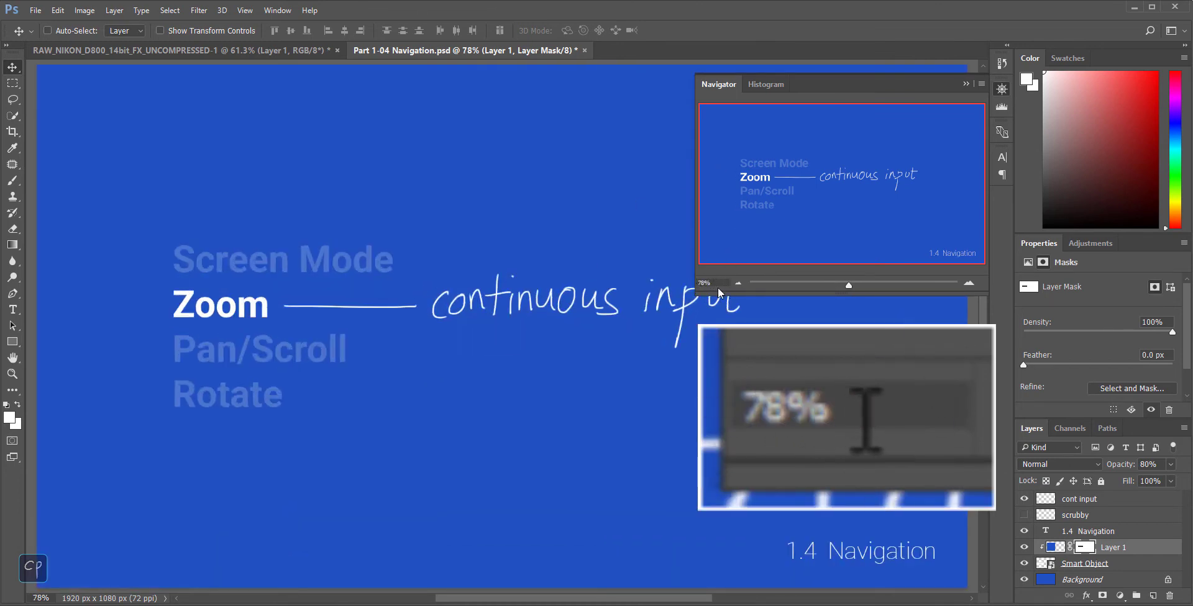
key("shift+Return")
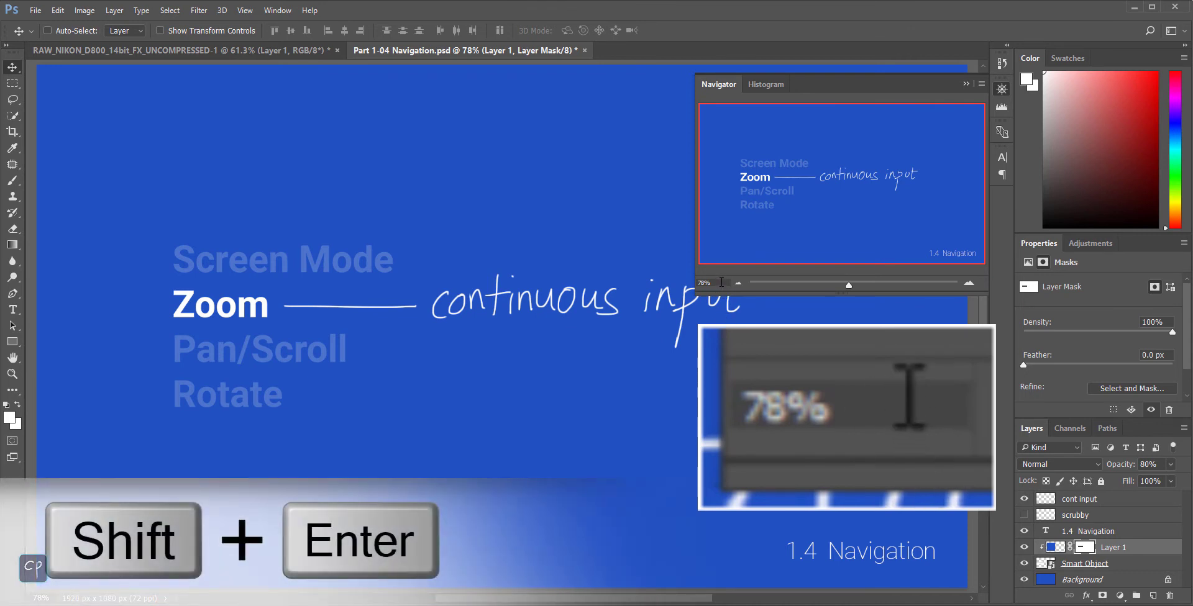
Step: Try Navigator zoom values of 65%, 67% and 69%
type("65")
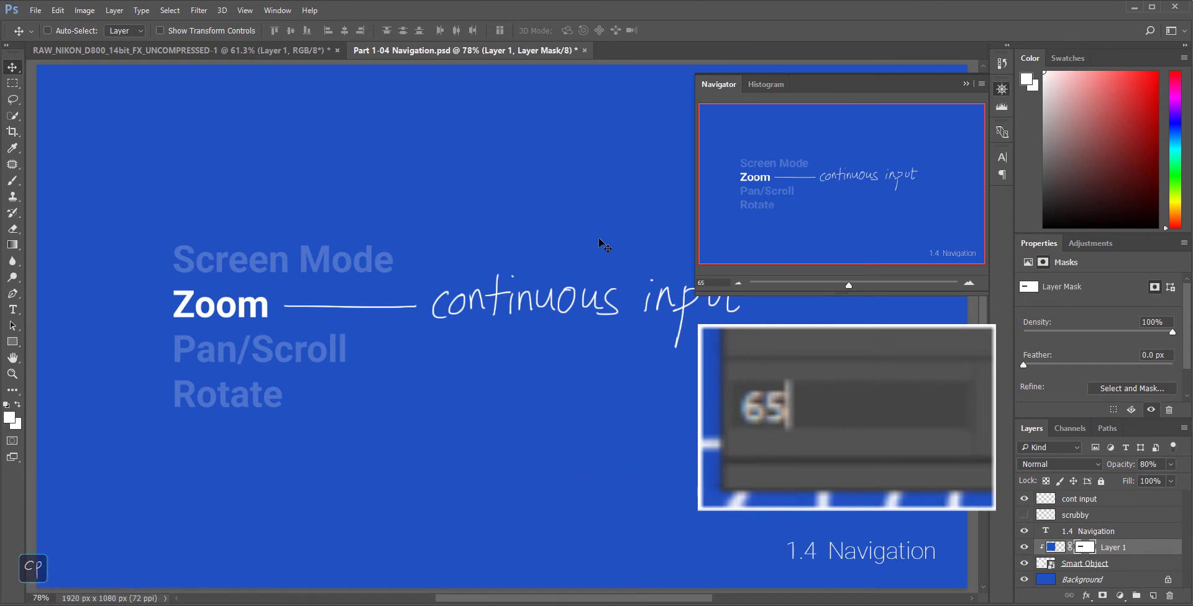
key("shift+Return")
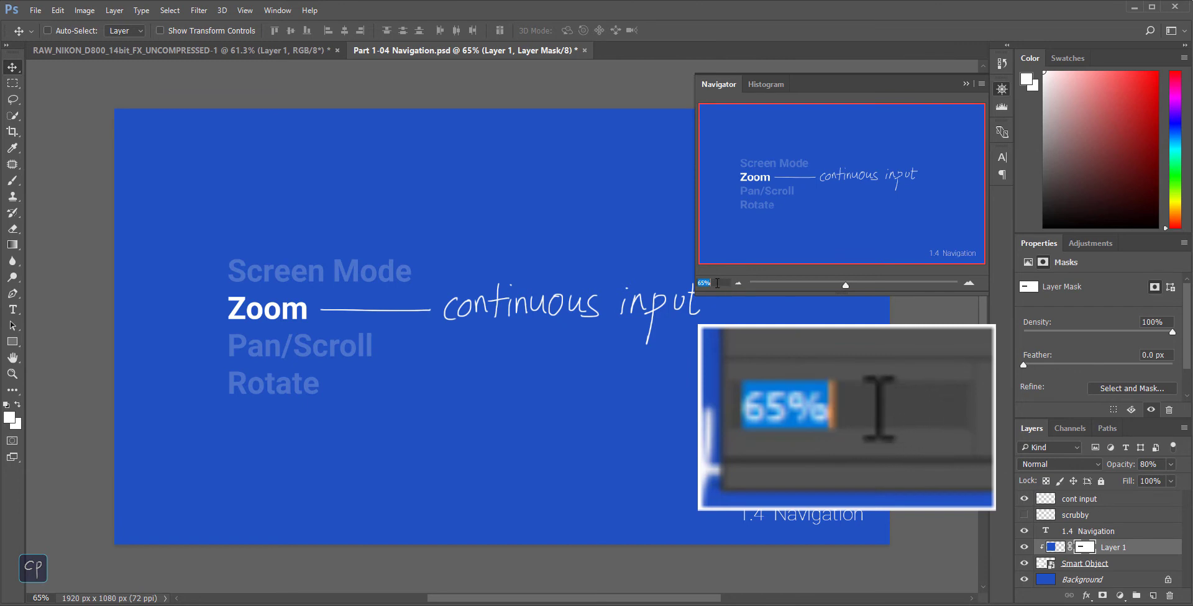
type("67")
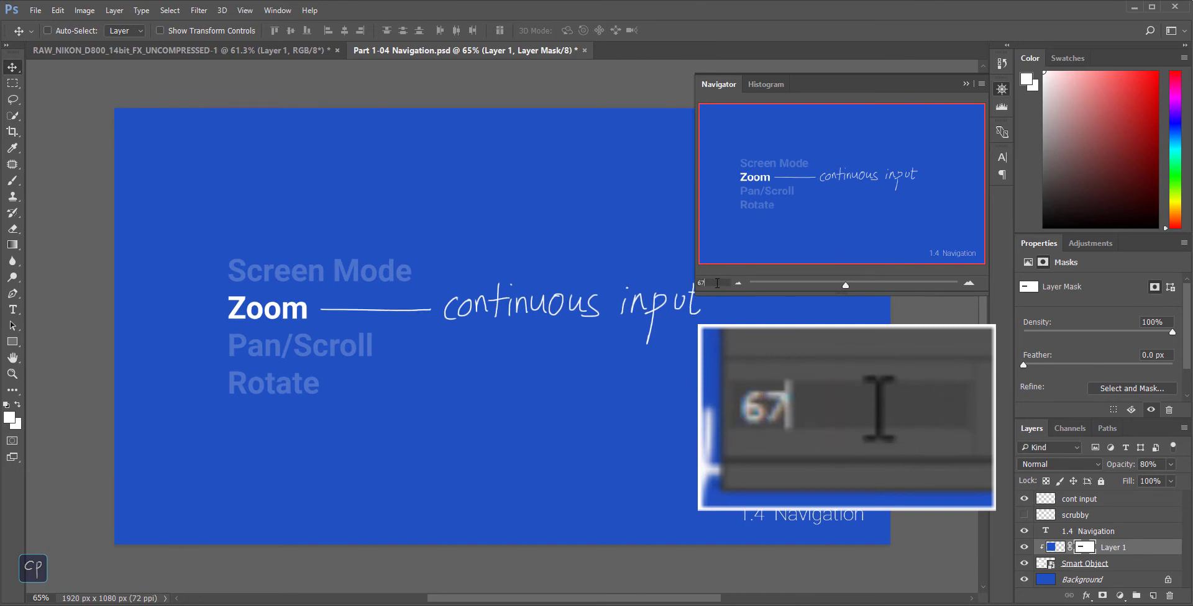
key("Return")
type("69")
key("Return")
Step: Try 70% and 71% zoom, finish at 55%, and leave the zoom field
type("7")
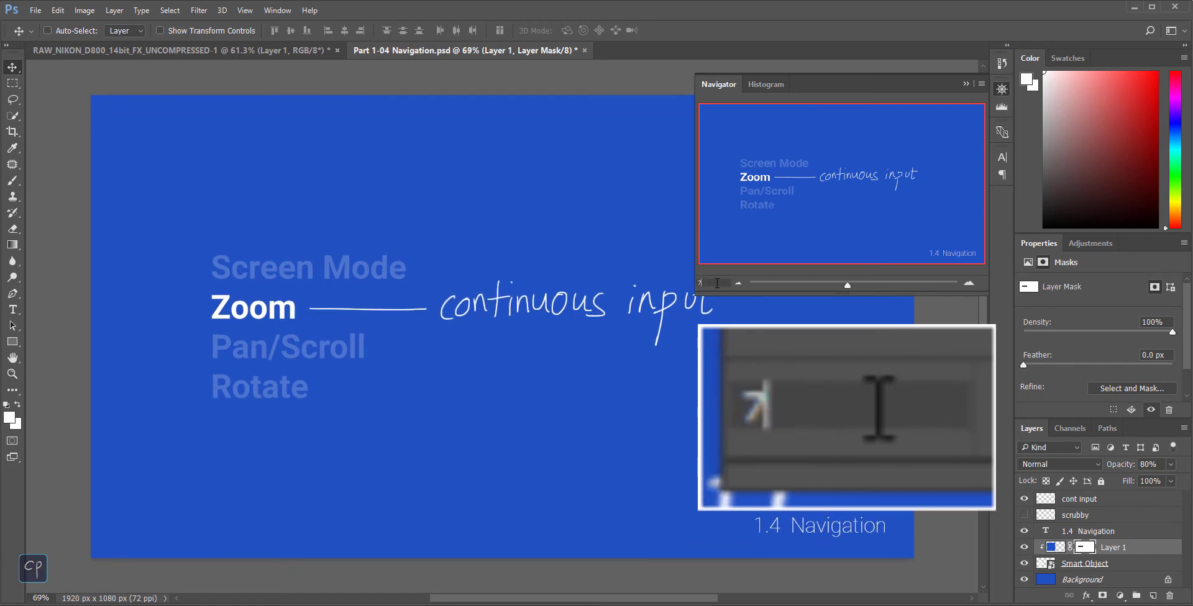
type("0")
key("Return")
type("71")
key("Return")
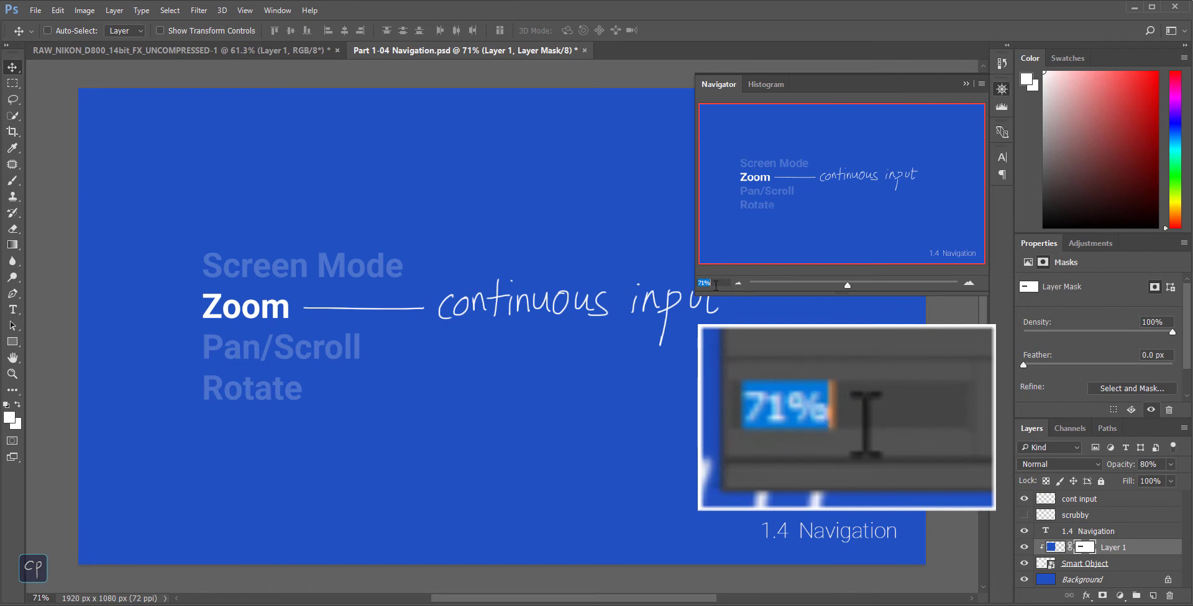
type("55")
key("Return")
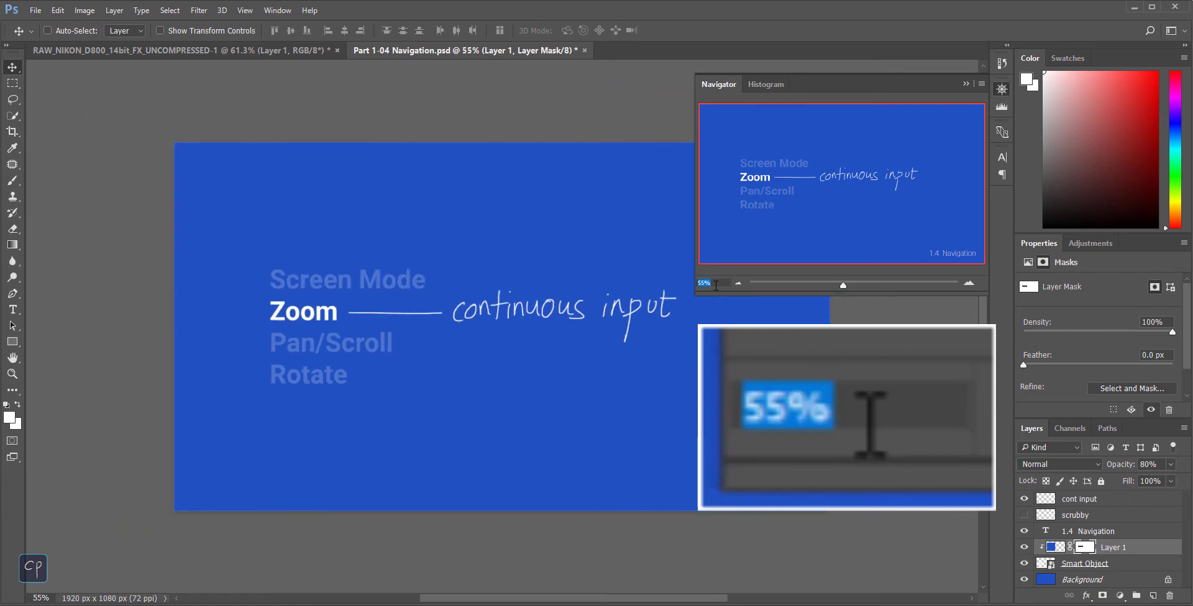
key("Escape")
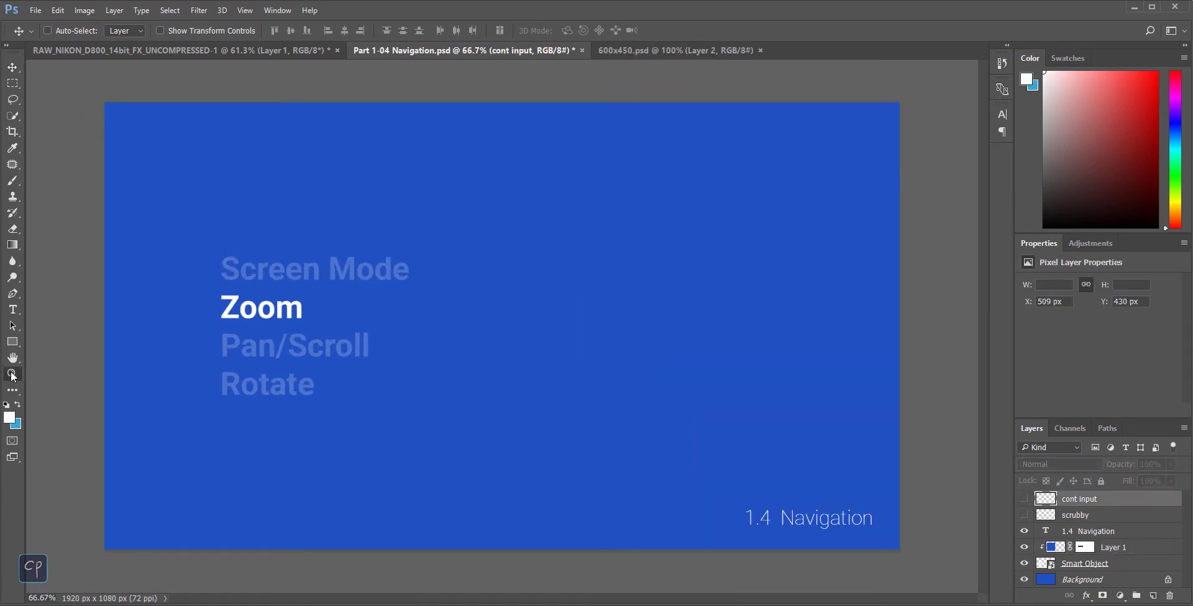
Step: Select the Zoom tool and bring the 600x450.psd document to the front
left_click(12, 375)
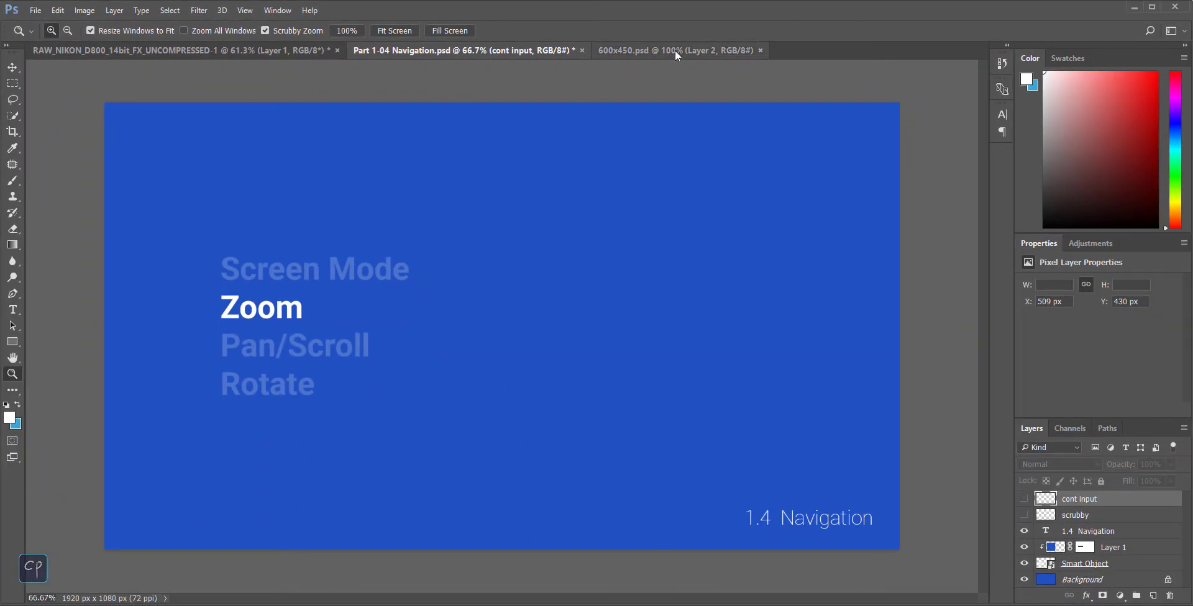
left_click(678, 55)
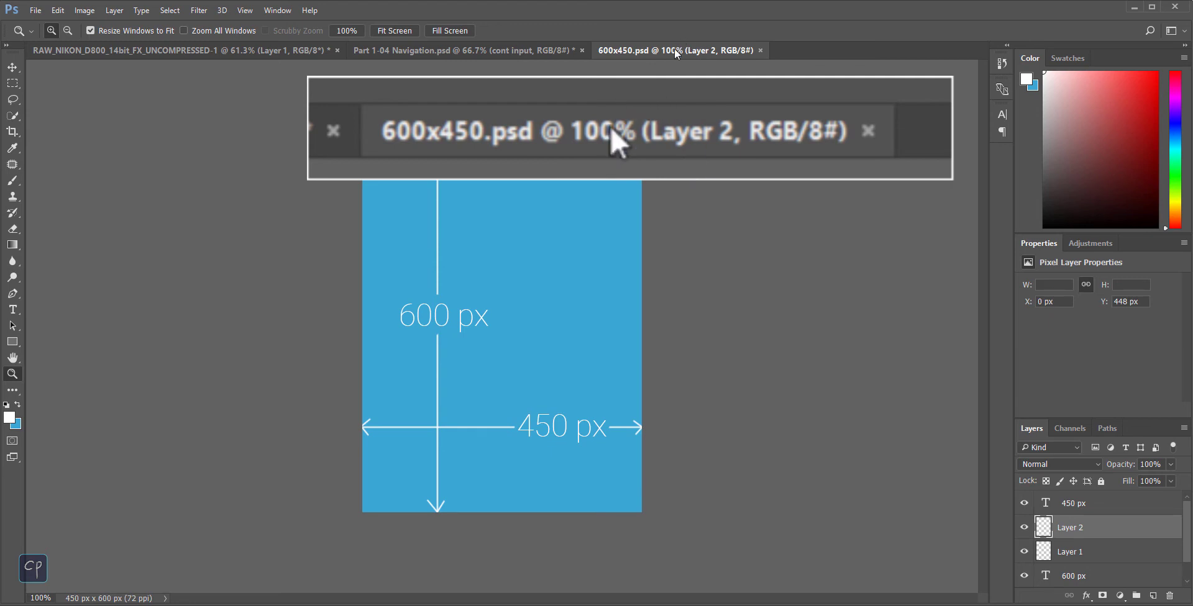
Step: View 600x450.psd at 200%, 100%, Fit Screen and Fill Screen, then 100% and fit again
key("ctrl+plus")
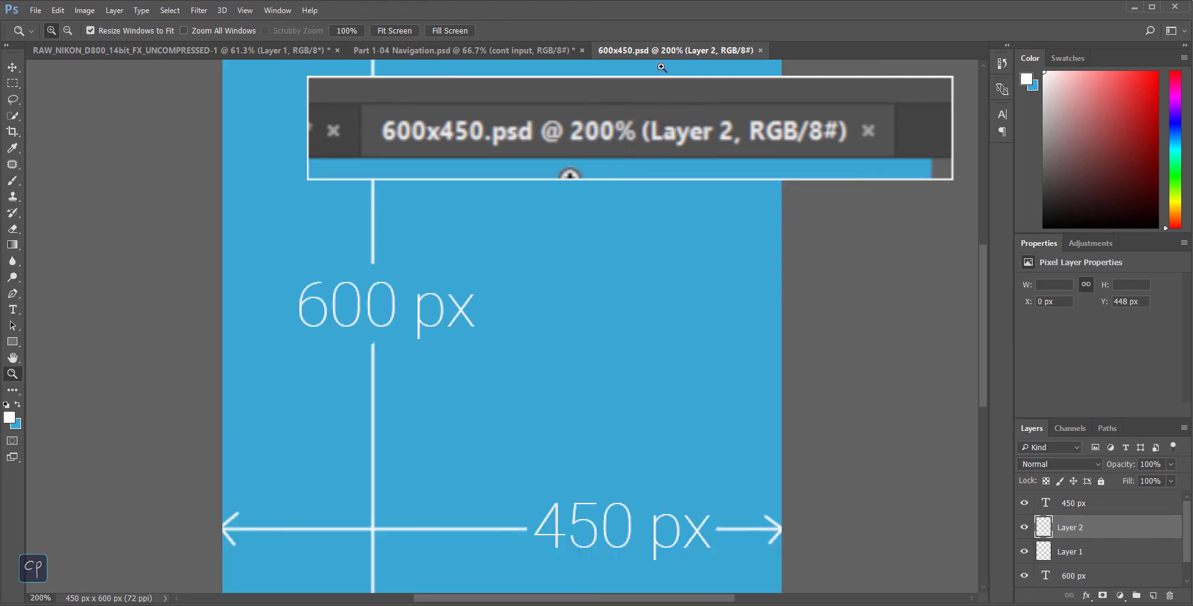
left_click(346, 30)
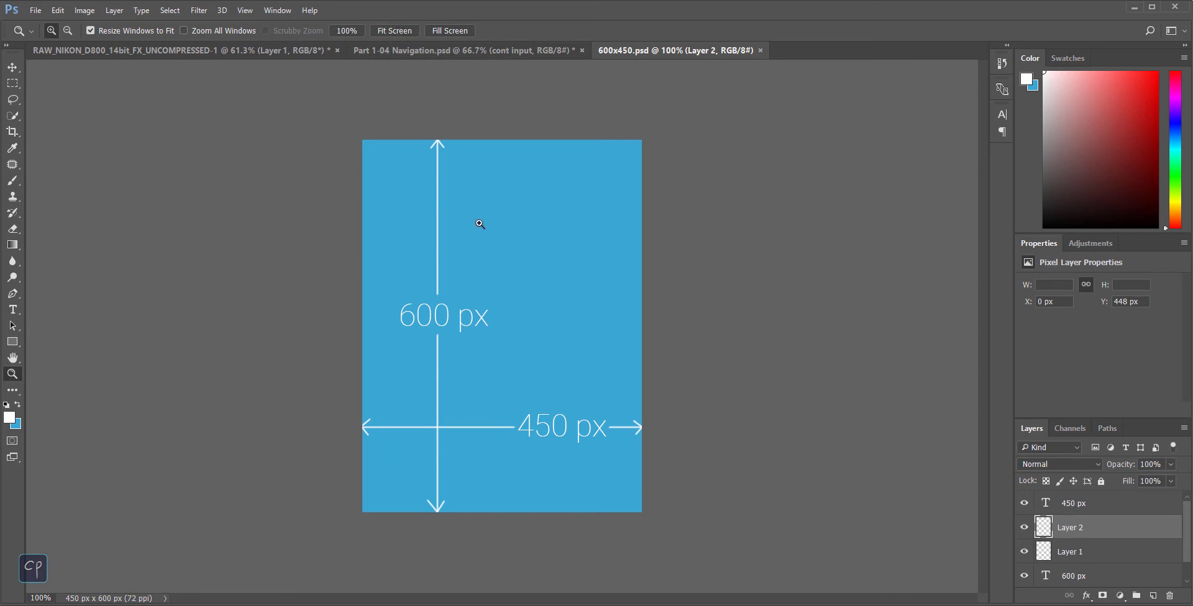
left_click(402, 34)
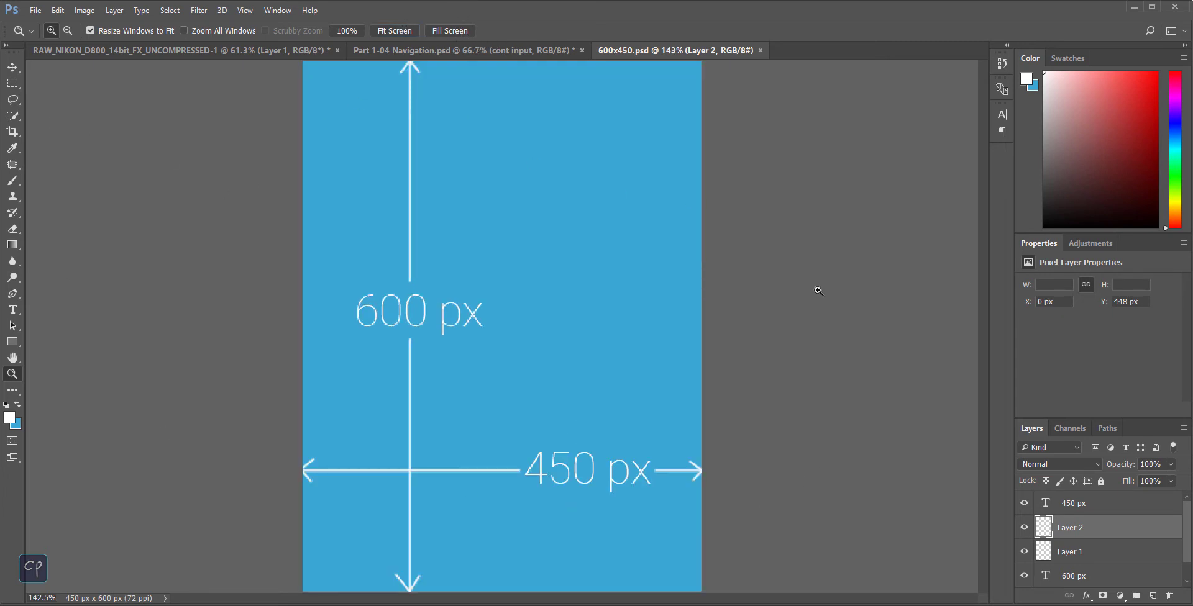
left_click(447, 31)
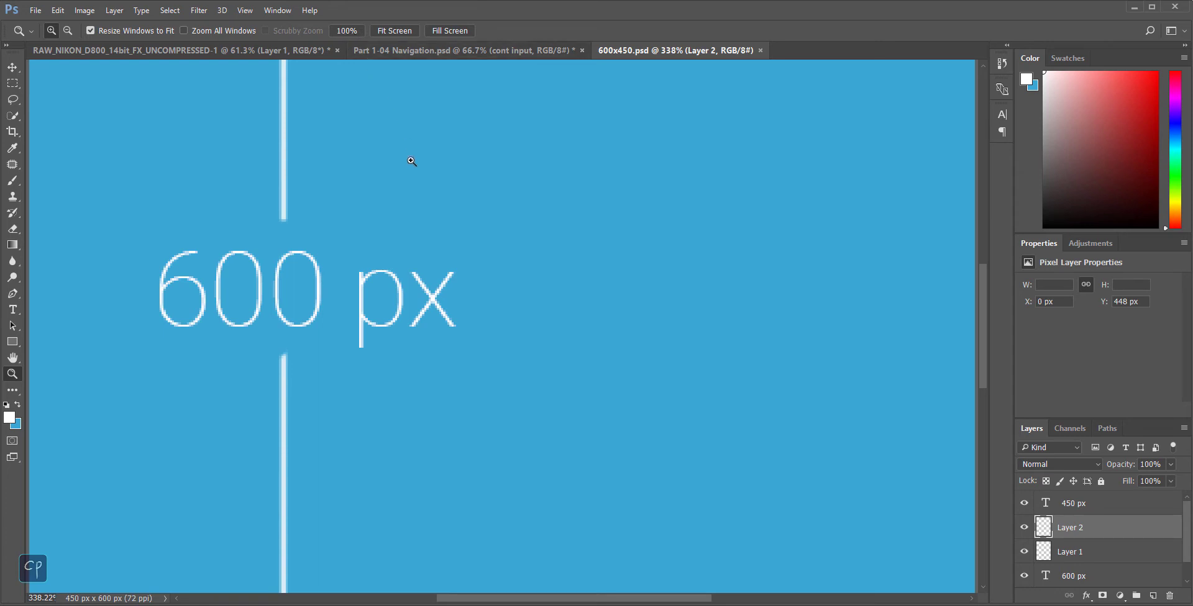
key("ctrl+1")
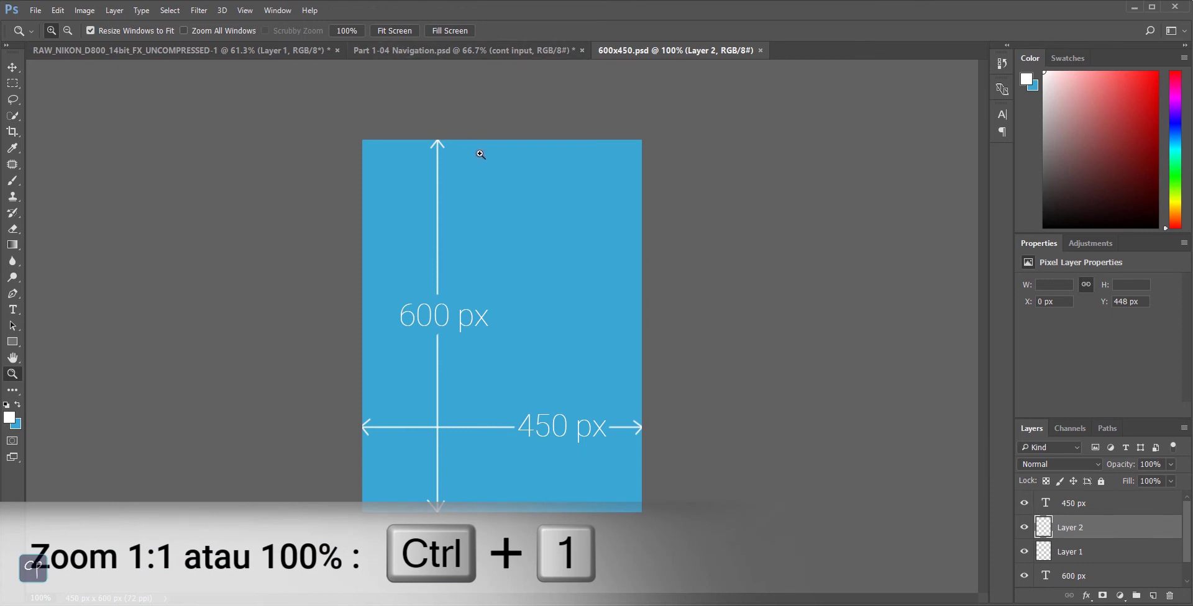
key("ctrl+0")
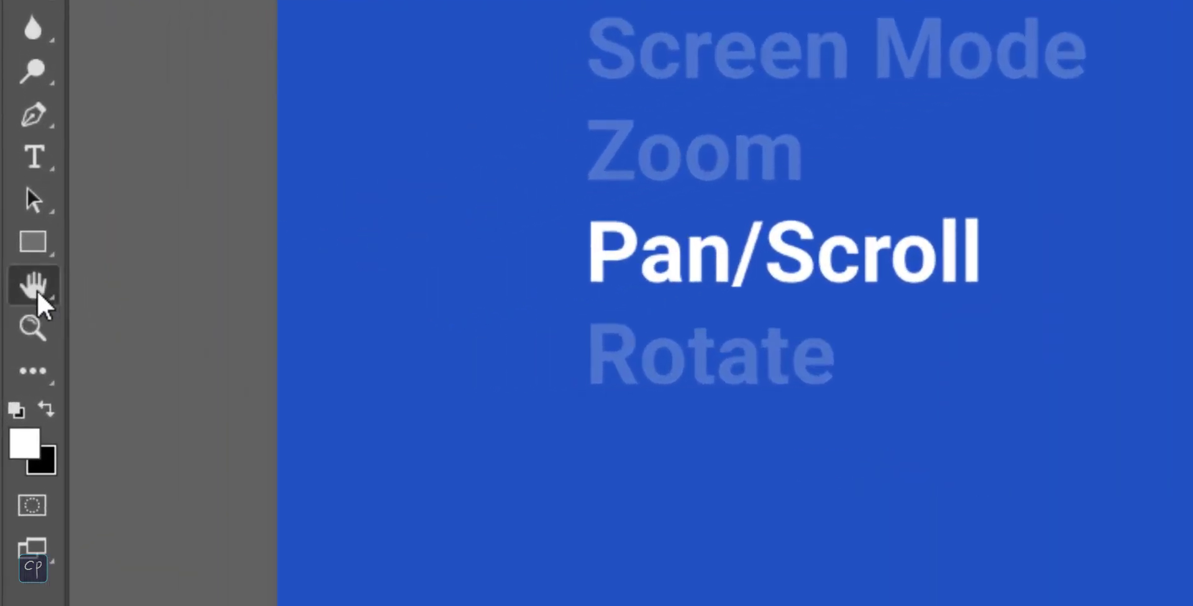
Step: Select the Hand Tool, turn Scroll All Windows on then off, and switch to the RAW_NIKON photo
right_click(33, 287)
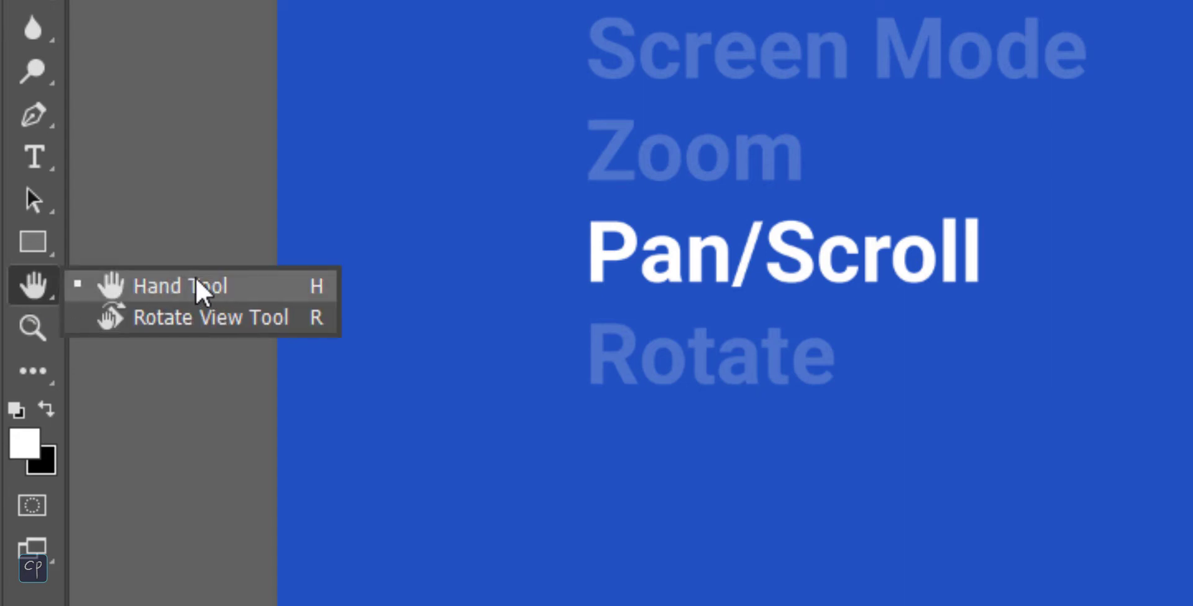
left_click(257, 291)
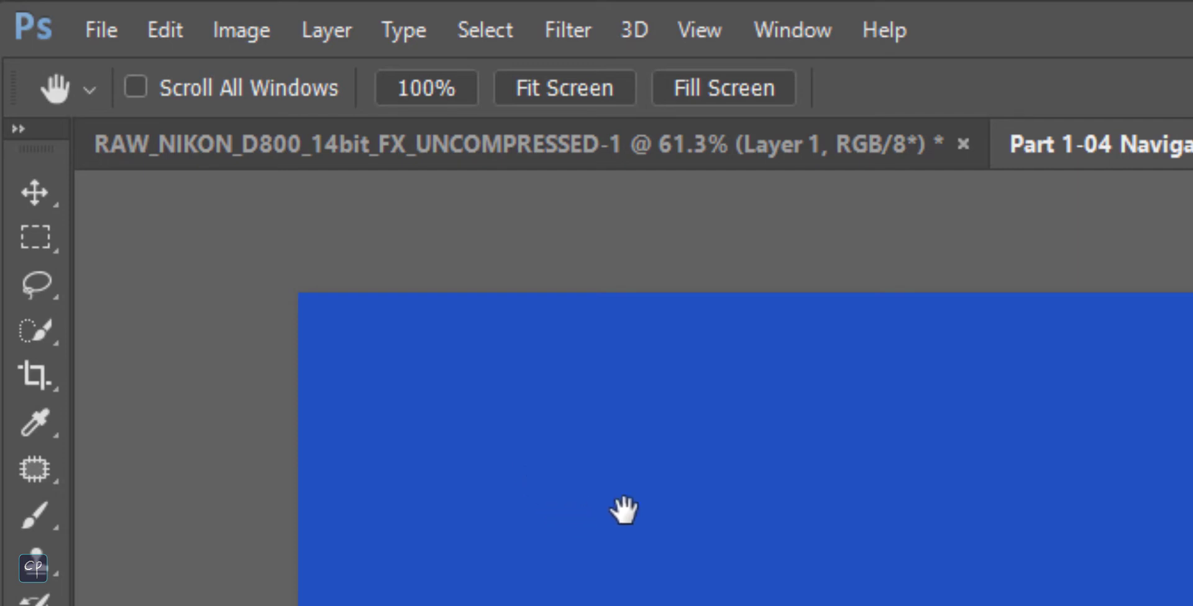
left_click(189, 88)
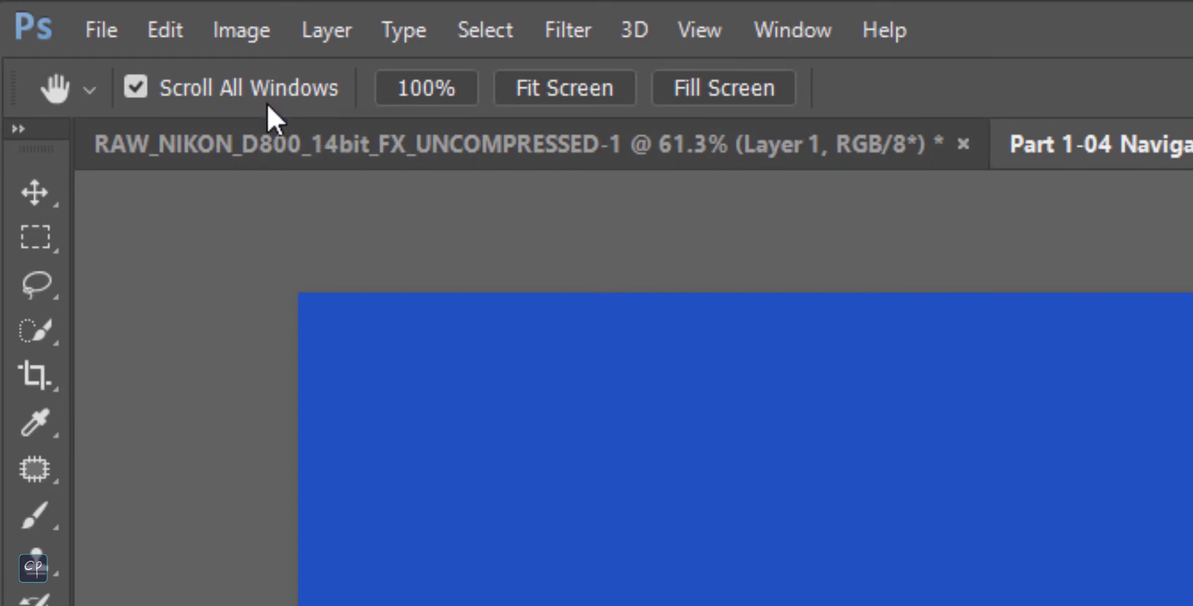
left_click(253, 93)
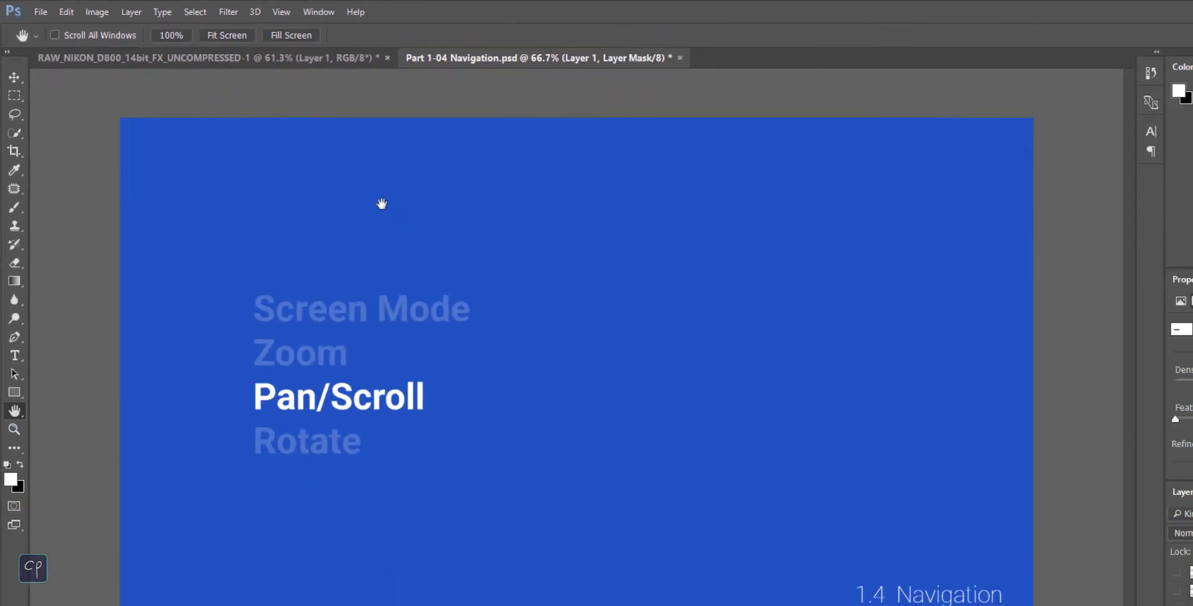
left_click(216, 50)
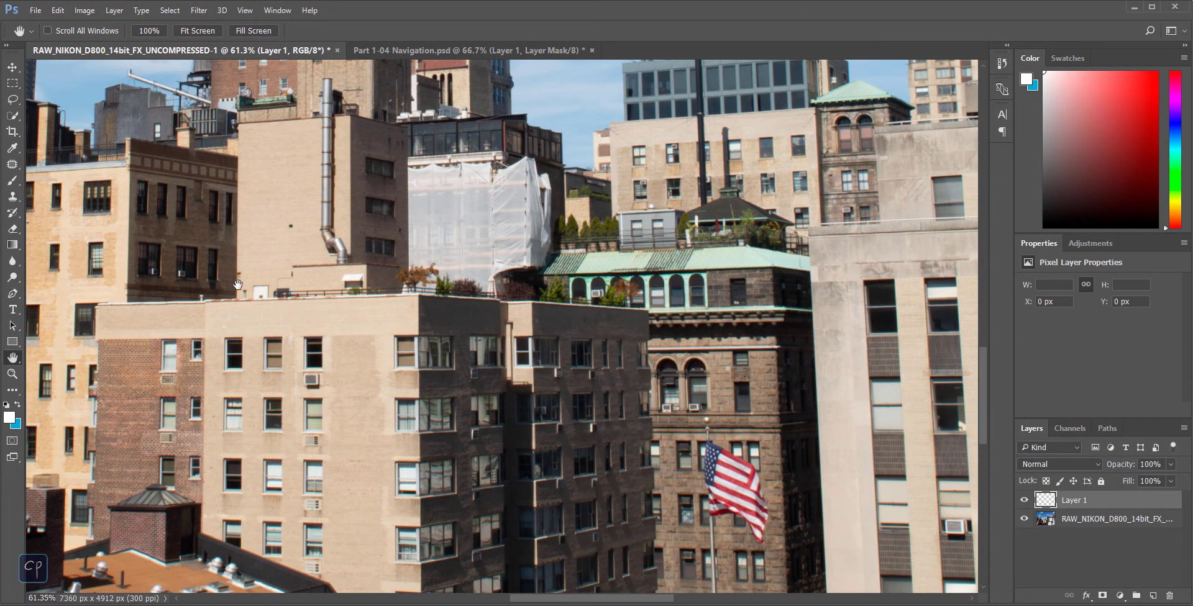
Step: Pan around the photo across the sky, brick tower and tan building facades
left_click_drag(205, 224, 366, 419)
left_click_drag(305, 183, 359, 389)
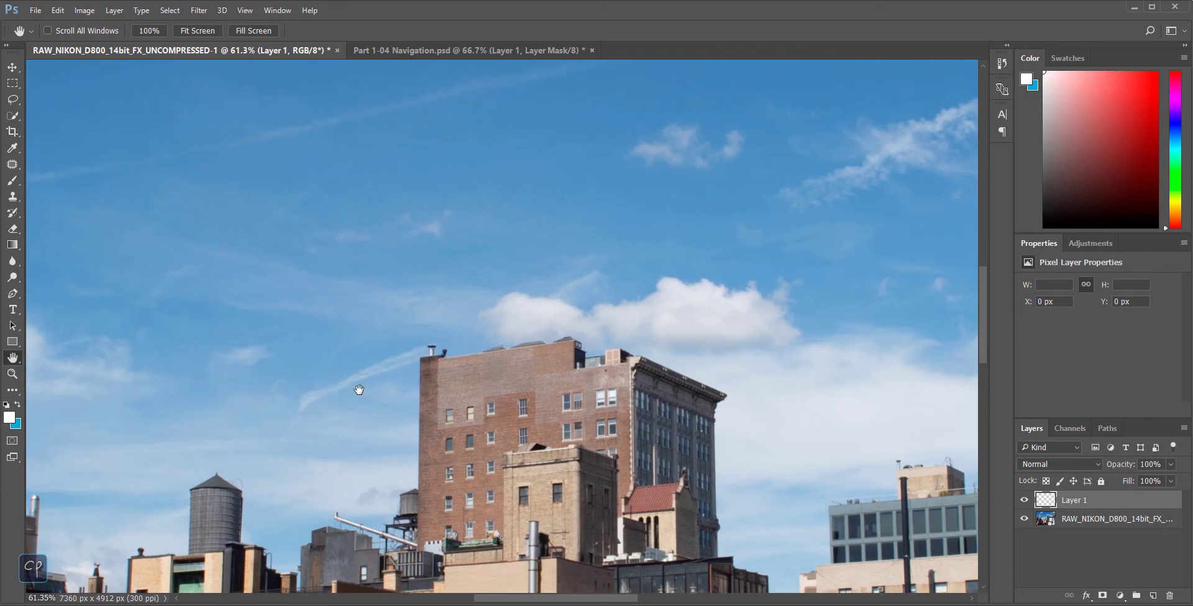
left_click_drag(686, 253, 453, 430)
left_click_drag(841, 288, 567, 131)
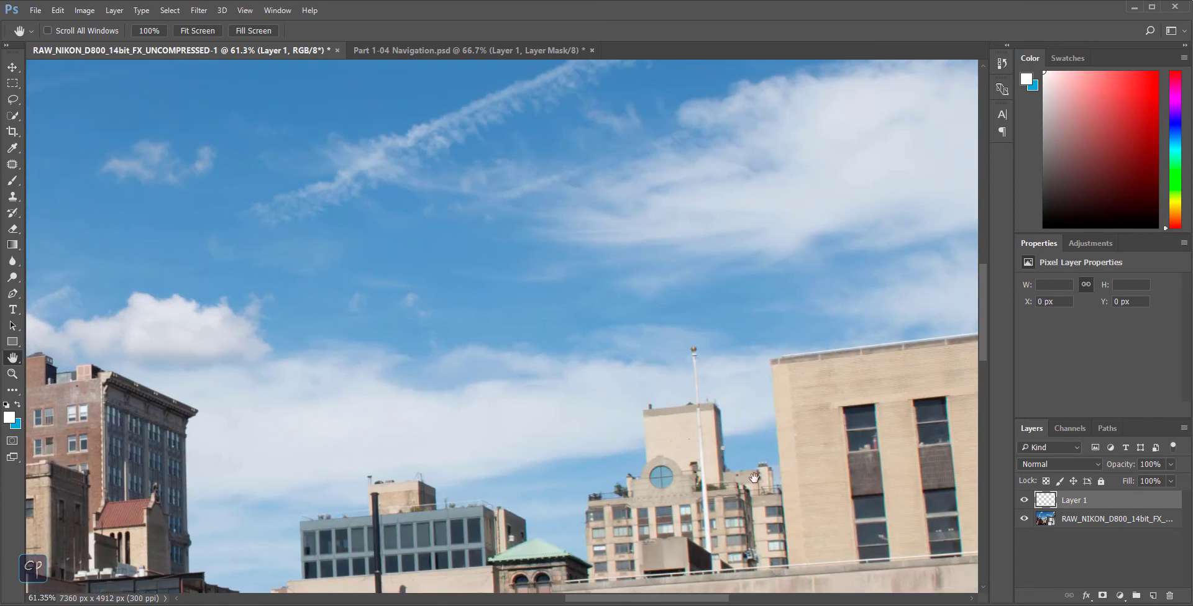
left_click_drag(753, 478, 601, 258)
left_click_drag(777, 404, 524, 284)
left_click_drag(711, 362, 556, 309)
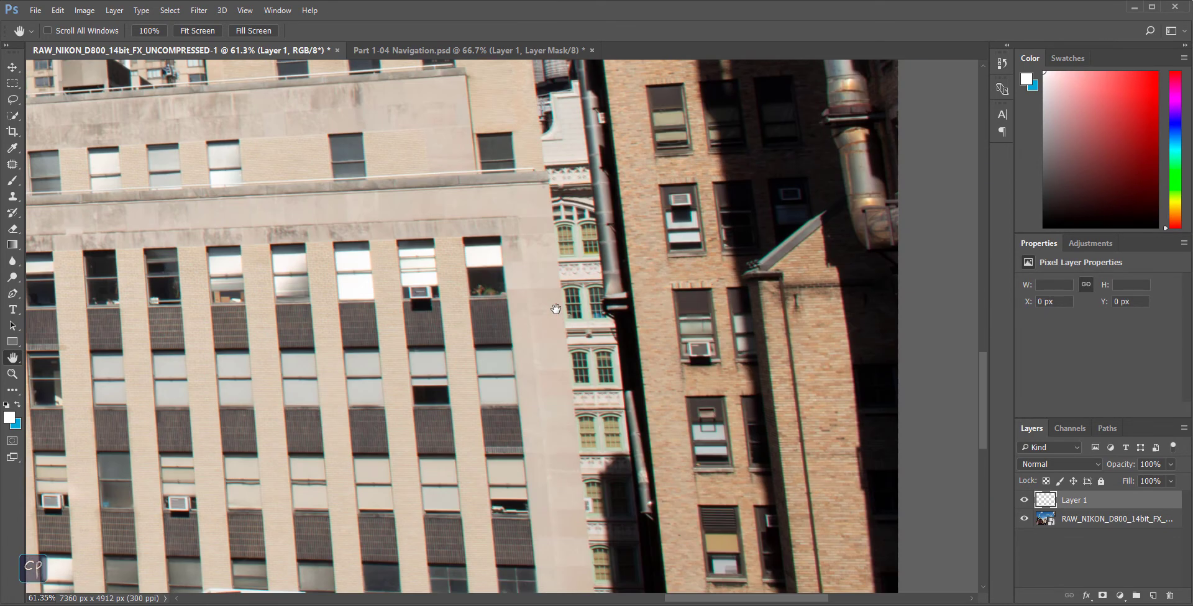
left_click_drag(286, 293, 535, 303)
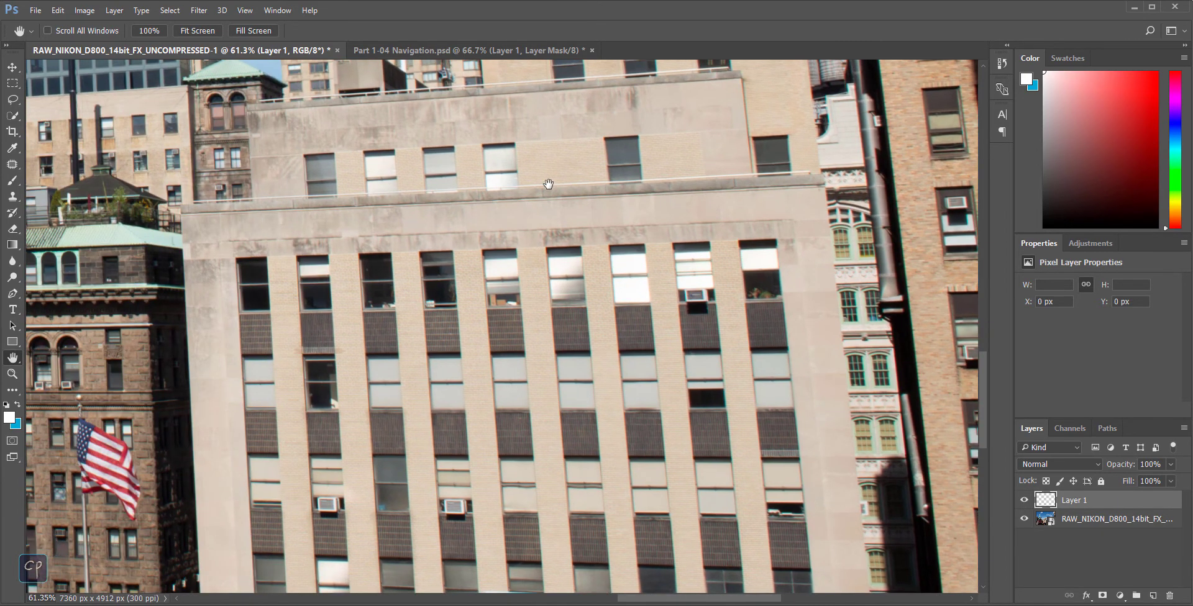
Step: Fit the photo, briefly zoom and pan over the brick building, then refit at 17.4%
key("ctrl+0")
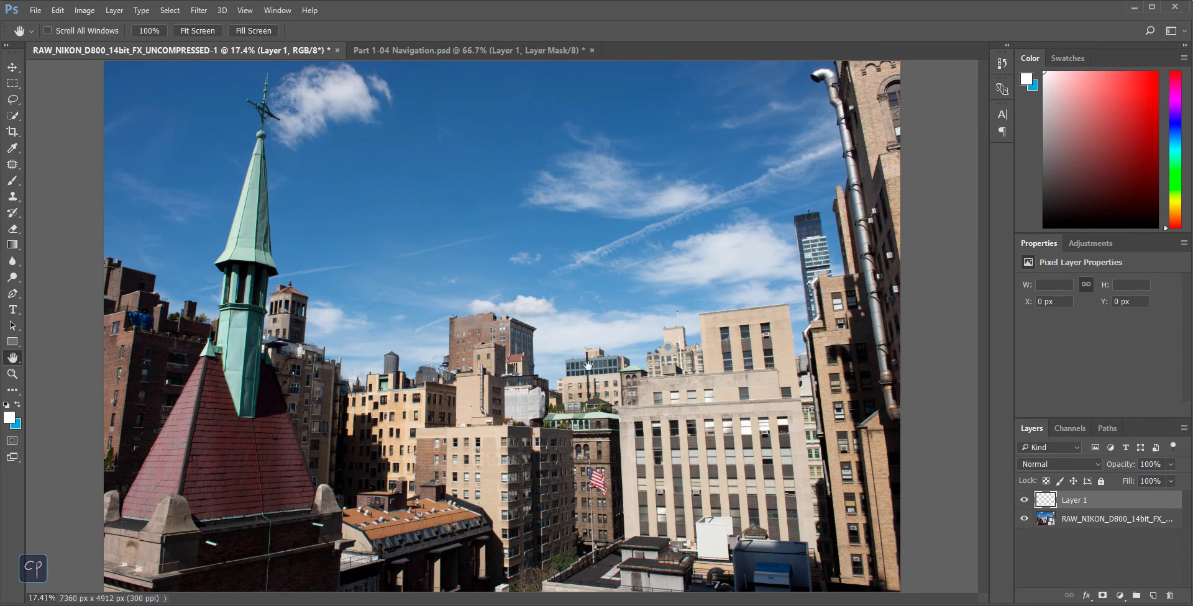
left_click_drag(501, 330, 569, 224)
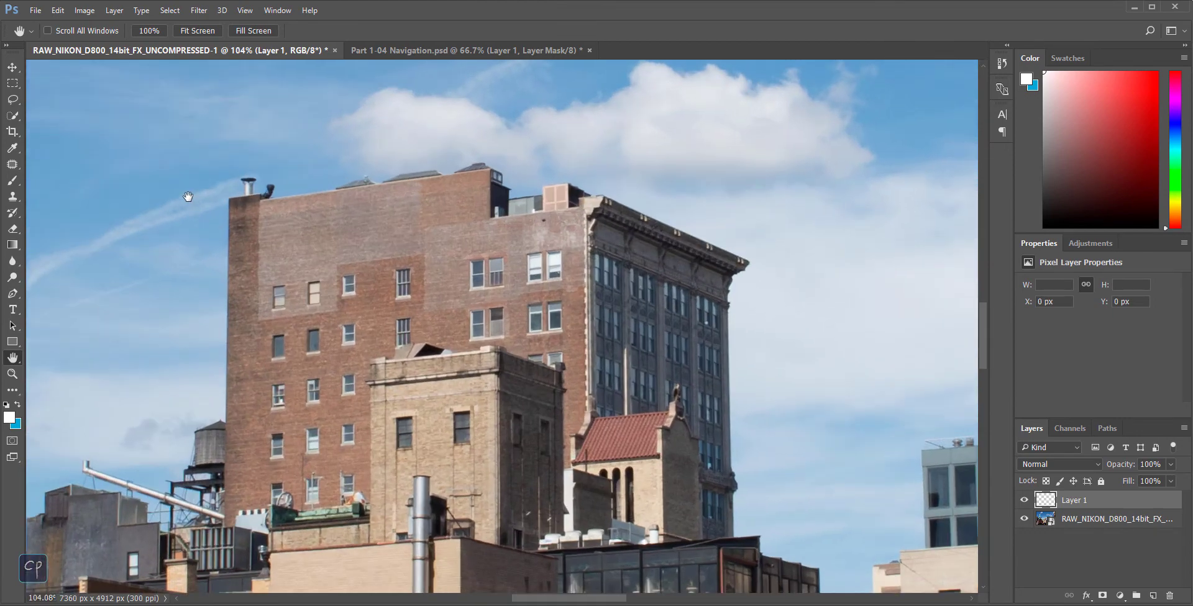
mouse_move(170, 196)
left_mouse_down()
mouse_move(484, 243)
mouse_move(596, 298)
left_mouse_up()
mouse_move(234, 442)
left_mouse_down()
mouse_move(434, 213)
mouse_move(577, 262)
left_mouse_up()
key("ctrl+0")
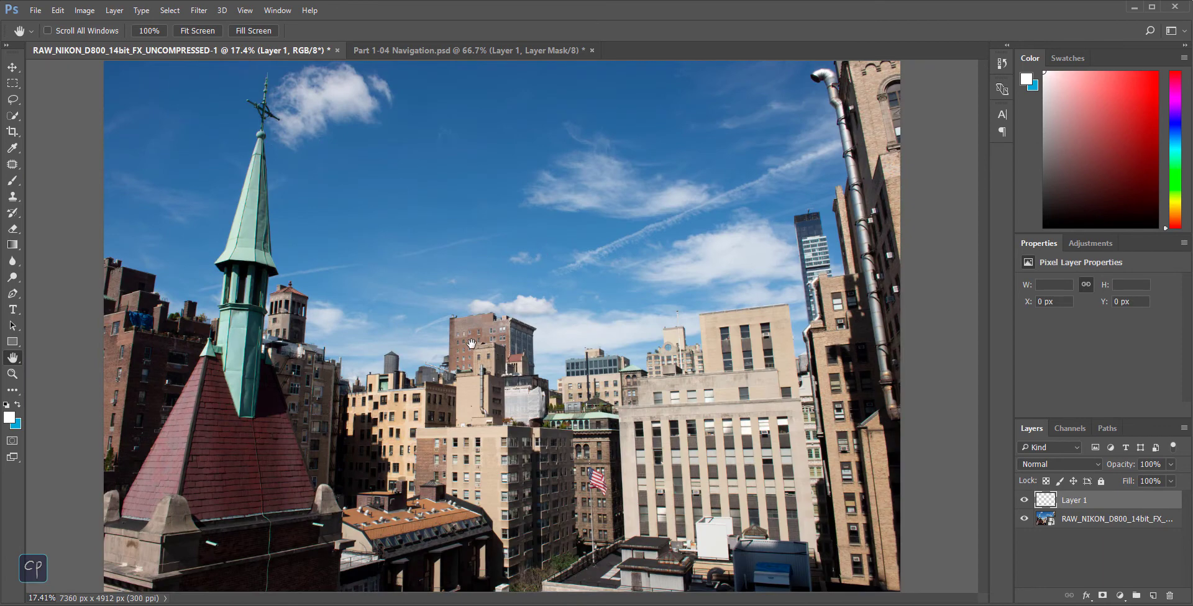
key("v")
left_click(13, 358)
left_click(12, 68)
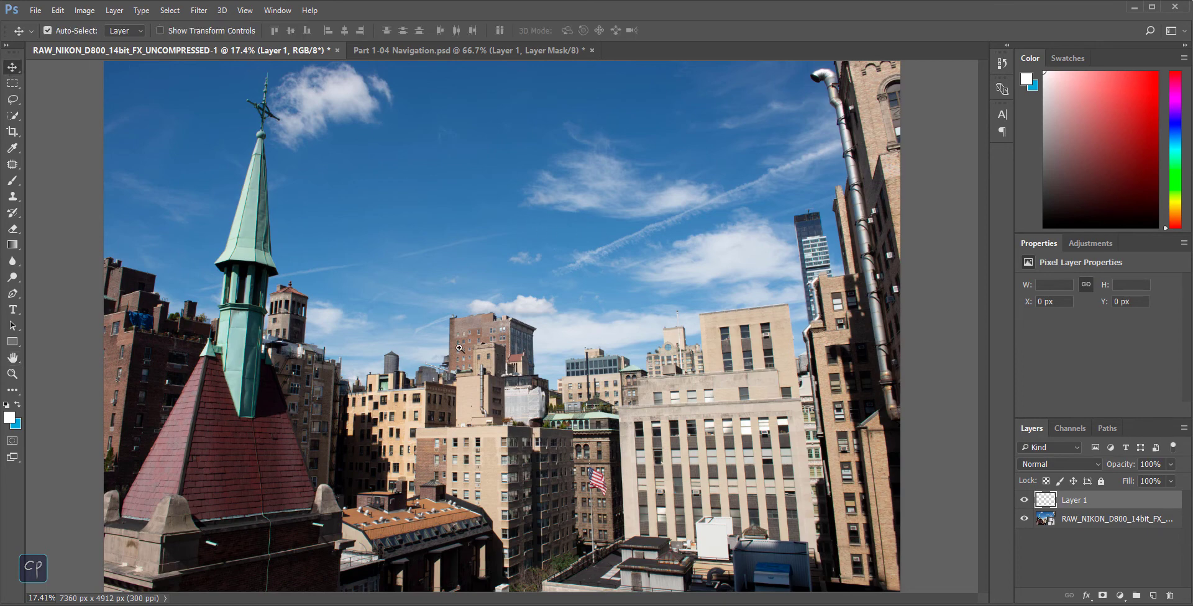
Step: Zoom the photo to 167% and pan to the water tower and neighbouring rooftops
scroll(468, 334, "up", 5)
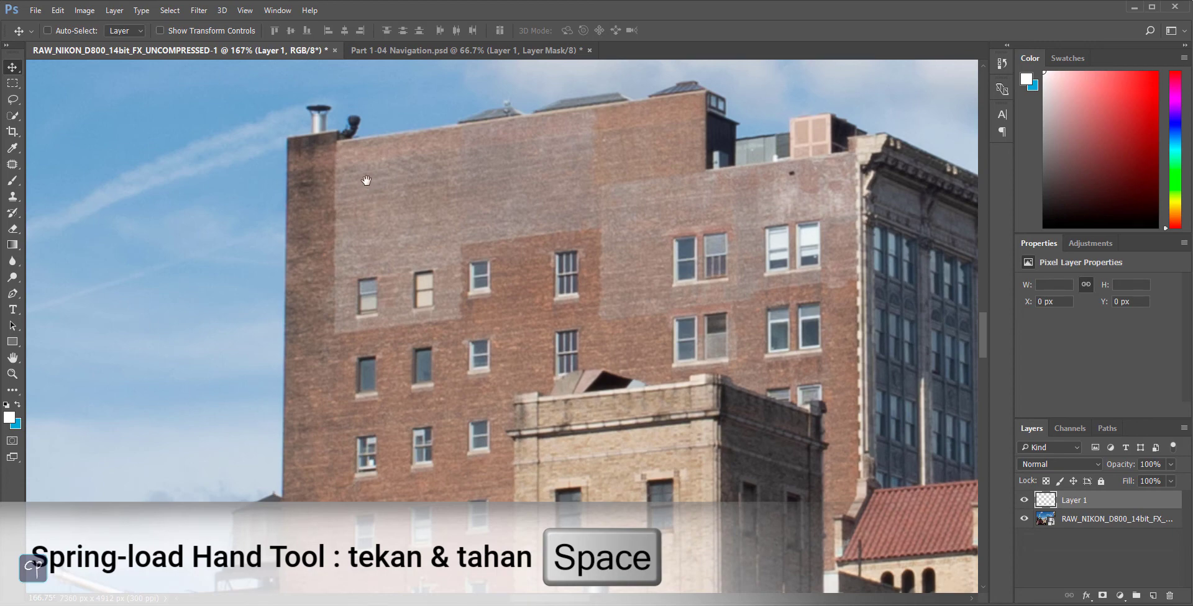
mouse_move(396, 199)
left_mouse_down()
mouse_move(368, 239)
mouse_move(397, 251)
mouse_move(529, 382)
left_mouse_up()
left_click_drag(341, 342, 450, 339)
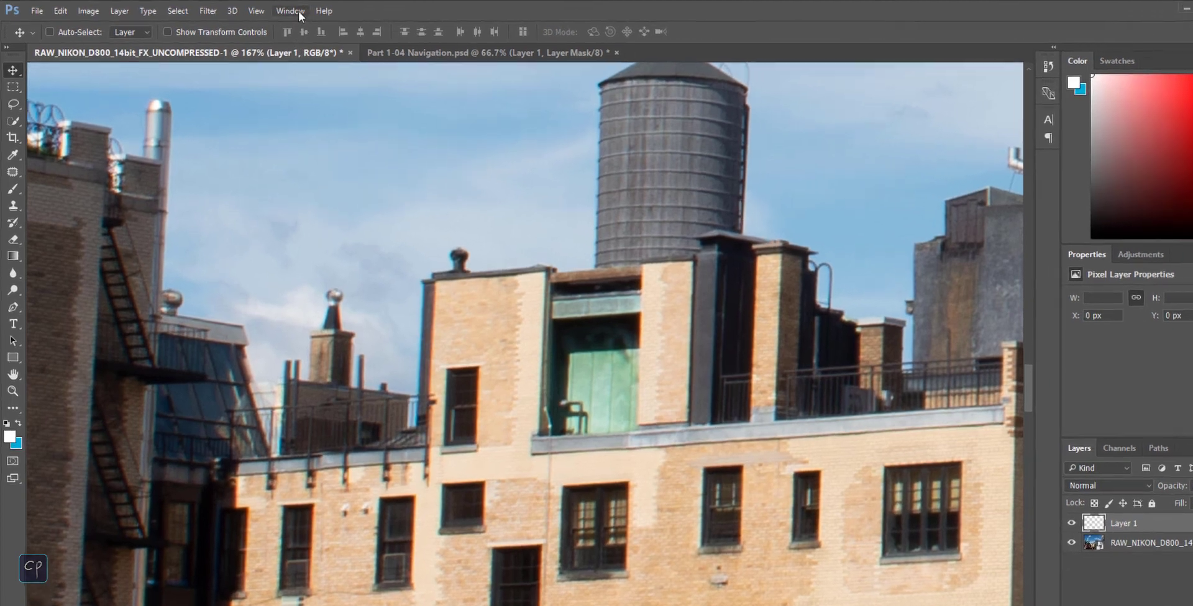
Step: Show the Navigator and move its view box to the sky, the water tower, then the flagpole
left_click(278, 11)
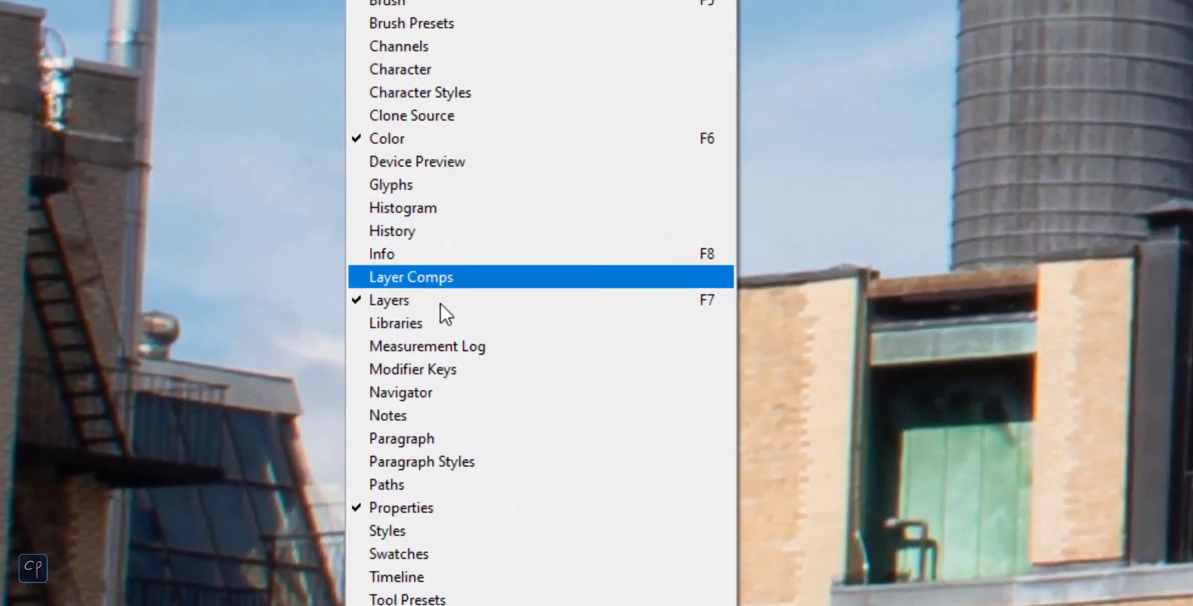
left_click(379, 376)
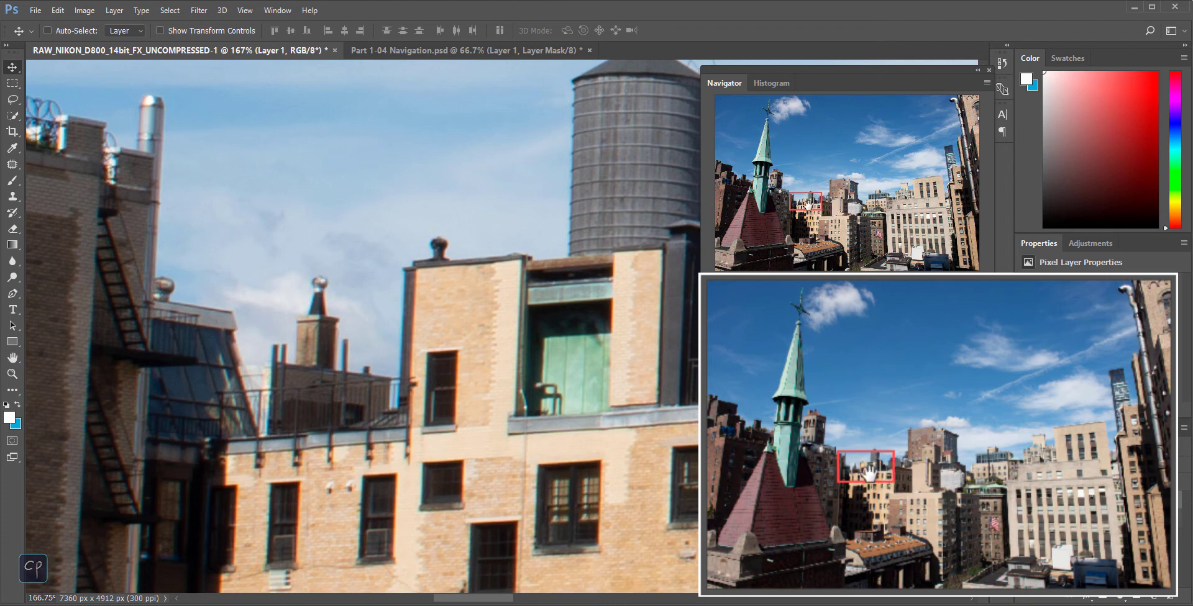
left_click_drag(805, 202, 912, 185)
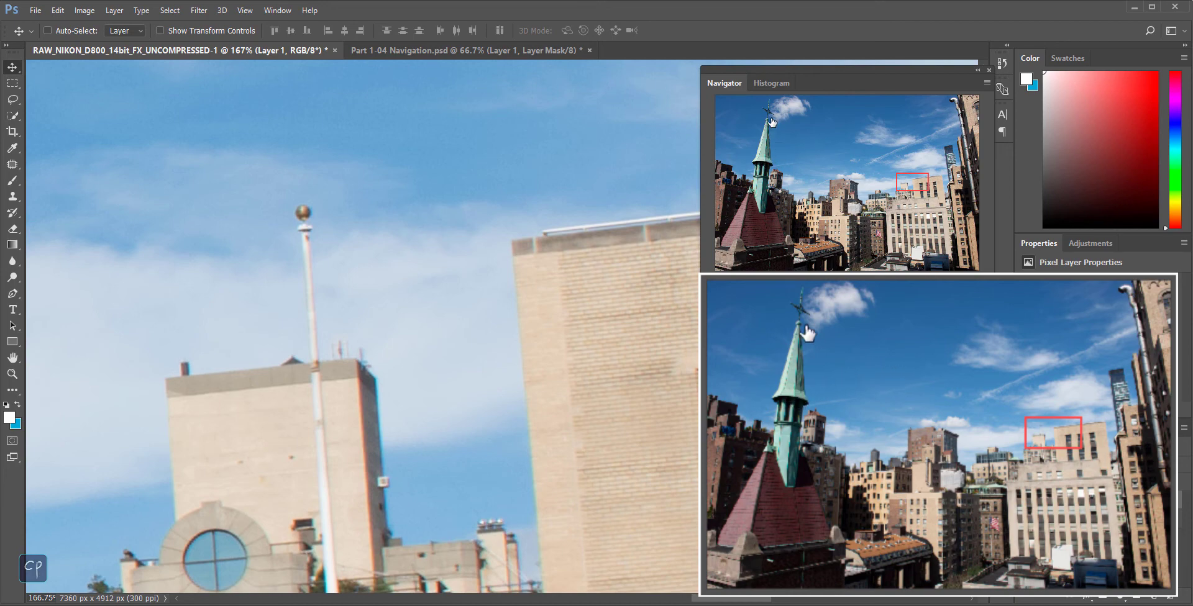
left_click(809, 192)
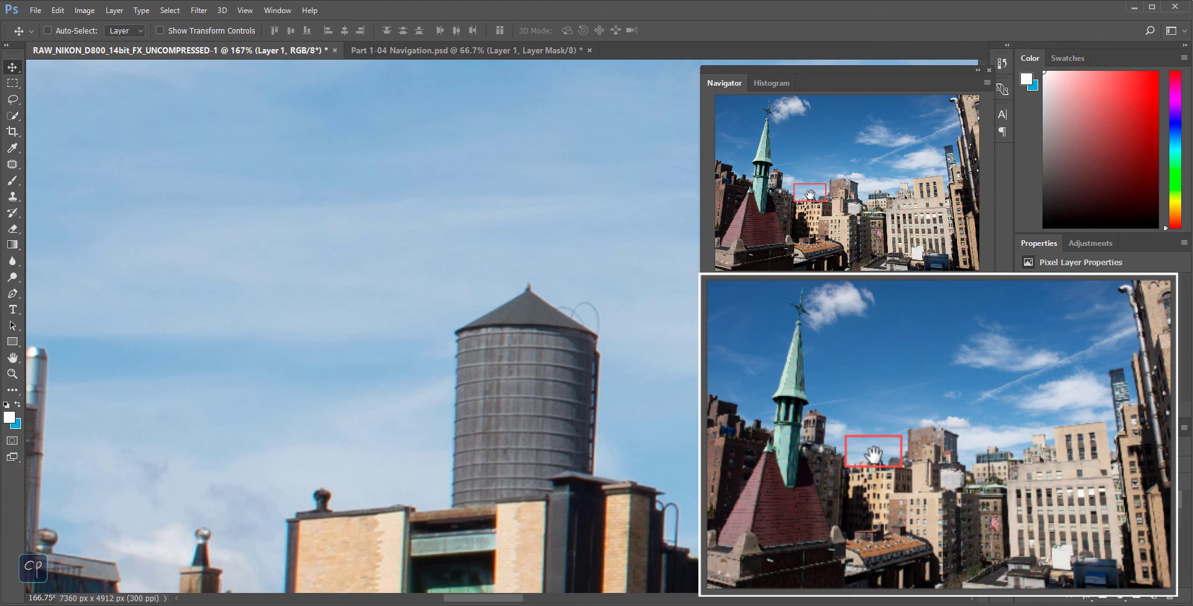
left_click_drag(809, 194, 904, 182)
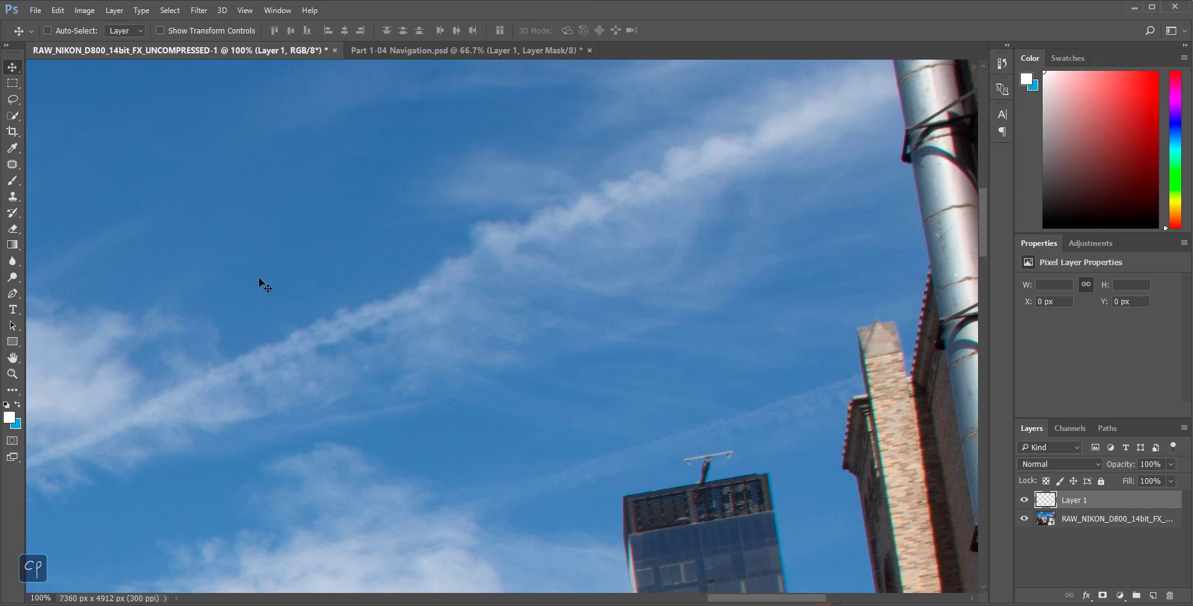
Step: Use bird's-eye panning with H to jump to a new area of the photo, then return to the Move tool
key("h")
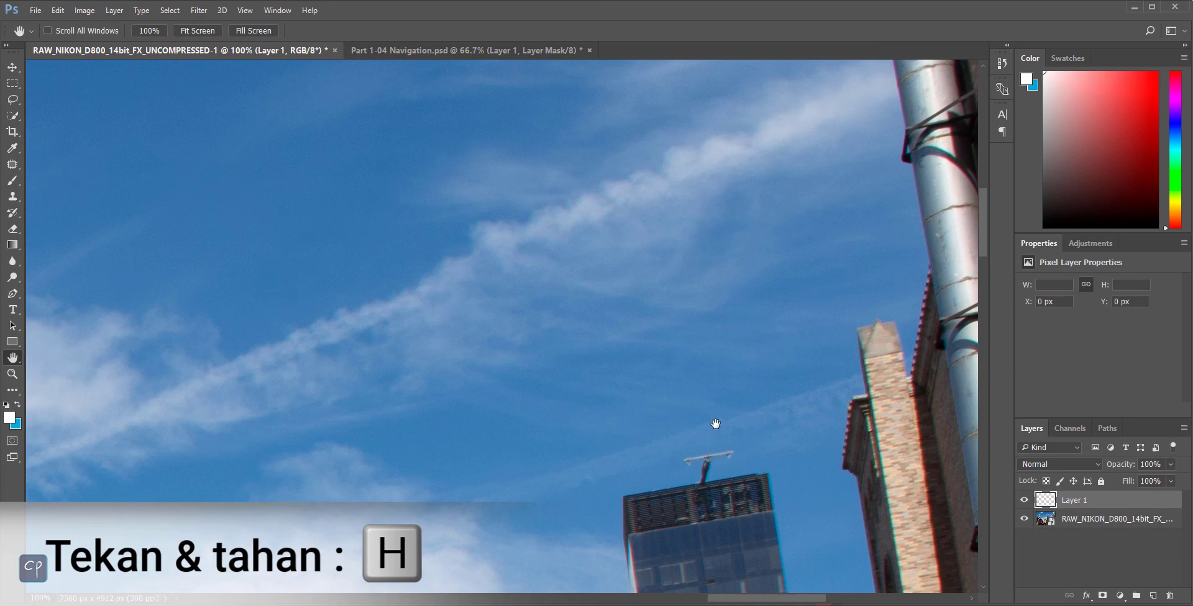
left_click(713, 466)
mouse_move(710, 464)
left_mouse_down()
mouse_move(577, 207)
mouse_move(573, 225)
mouse_move(549, 215)
mouse_move(537, 235)
mouse_move(487, 247)
mouse_move(400, 319)
mouse_move(224, 307)
mouse_move(224, 321)
left_mouse_up()
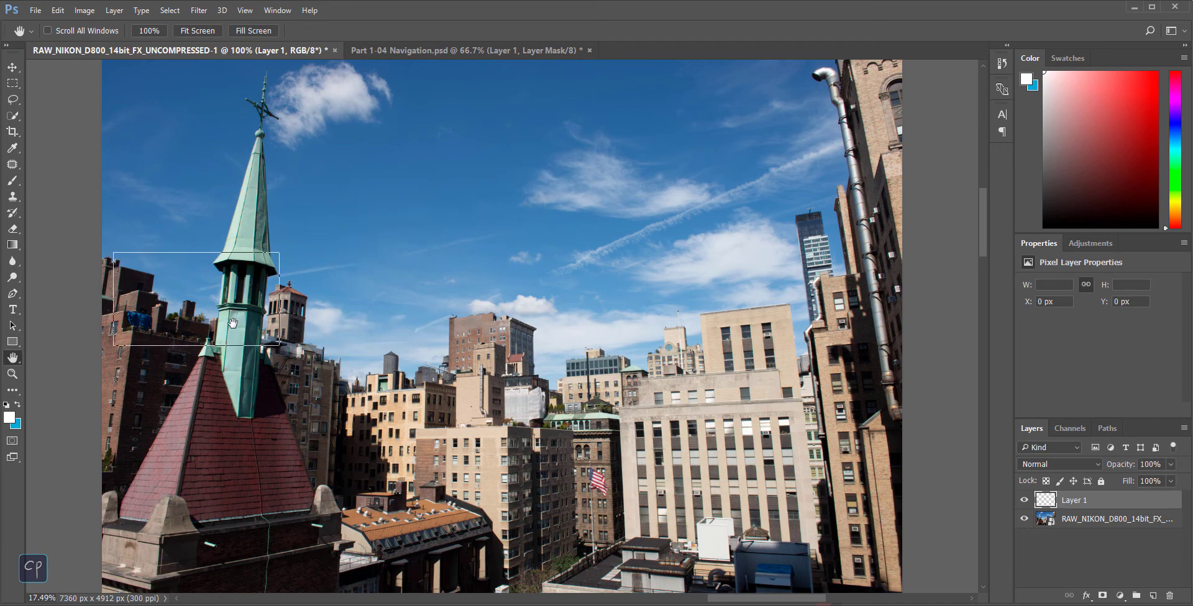
key("v")
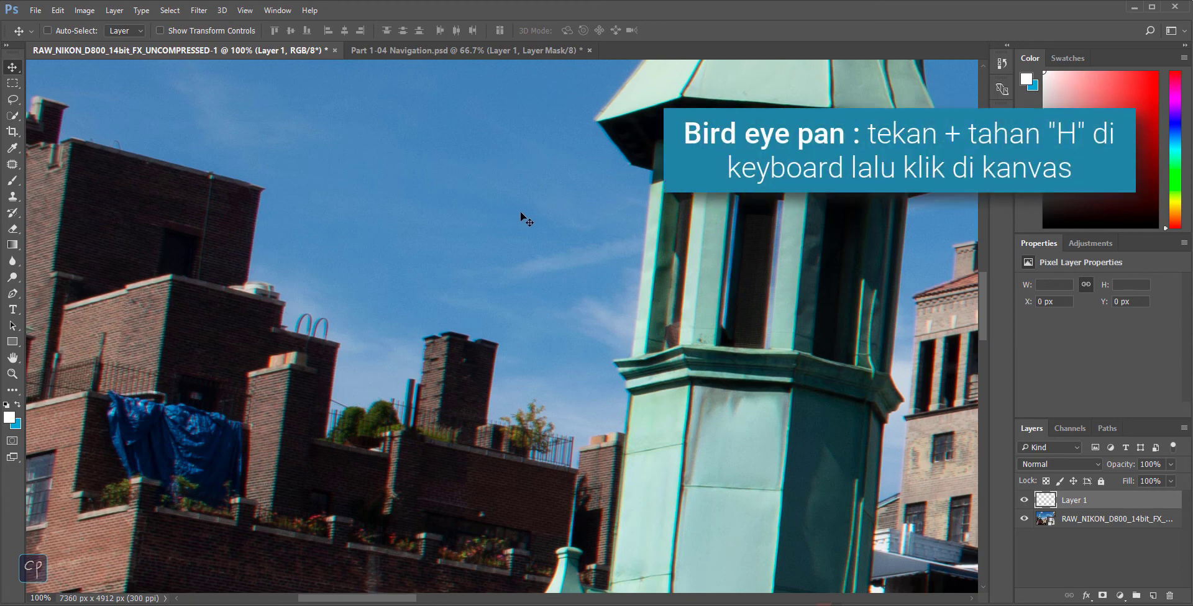
Step: Bird's-eye jump across the building facade and dense cluster, ending on the green spire
key("h")
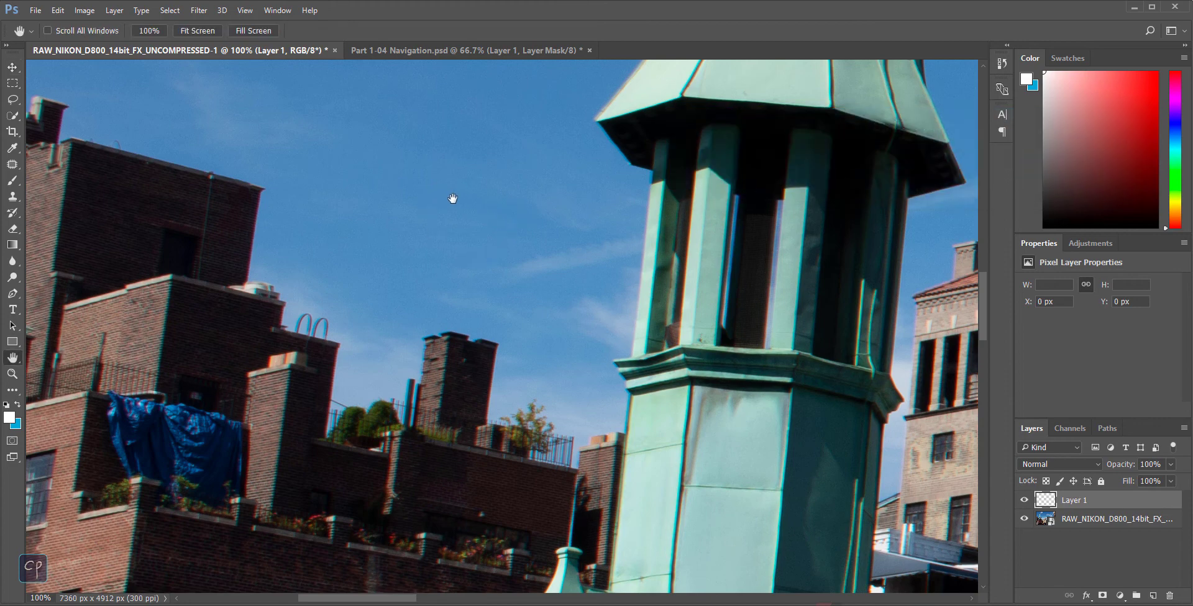
mouse_move(453, 198)
left_mouse_down()
mouse_move(489, 382)
mouse_move(737, 508)
left_mouse_up()
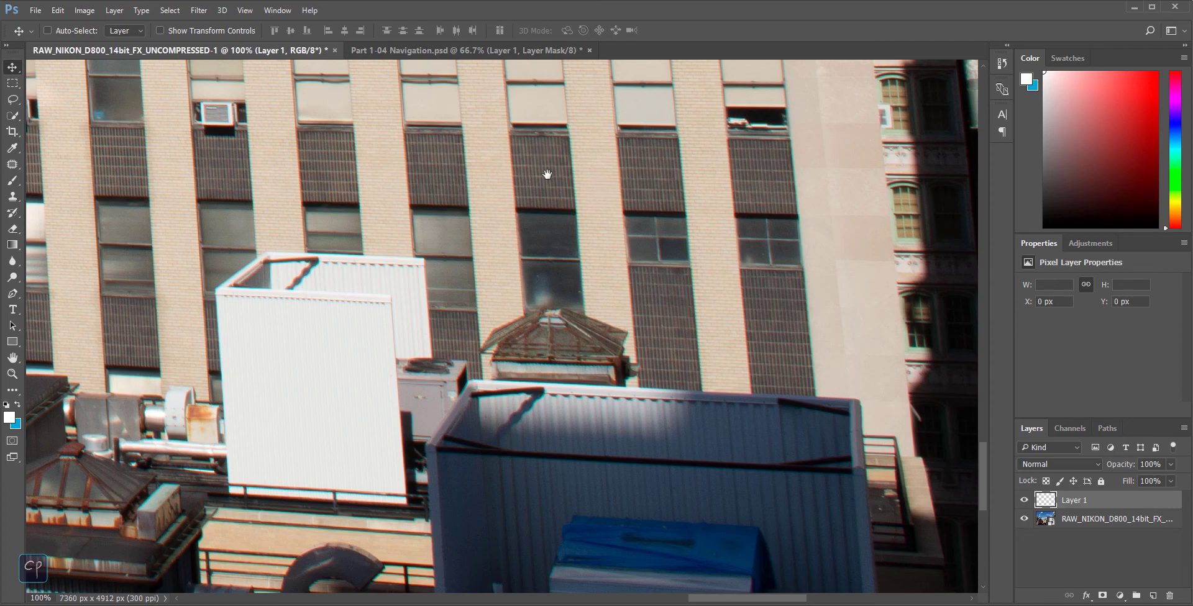
left_click_drag(546, 175, 577, 373)
mouse_move(528, 258)
left_mouse_down()
mouse_move(517, 375)
mouse_move(580, 88)
mouse_move(658, 285)
mouse_move(730, 220)
mouse_move(820, 190)
mouse_move(791, 170)
left_mouse_up()
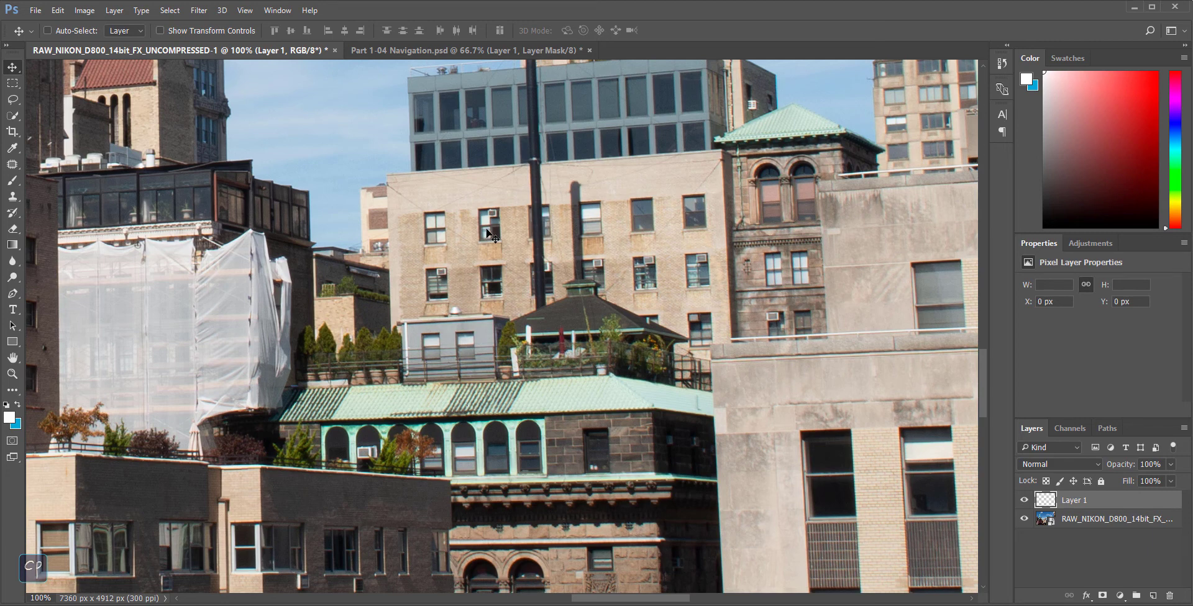
key("h")
mouse_move(491, 224)
left_mouse_down()
mouse_move(521, 274)
mouse_move(193, 261)
left_mouse_up()
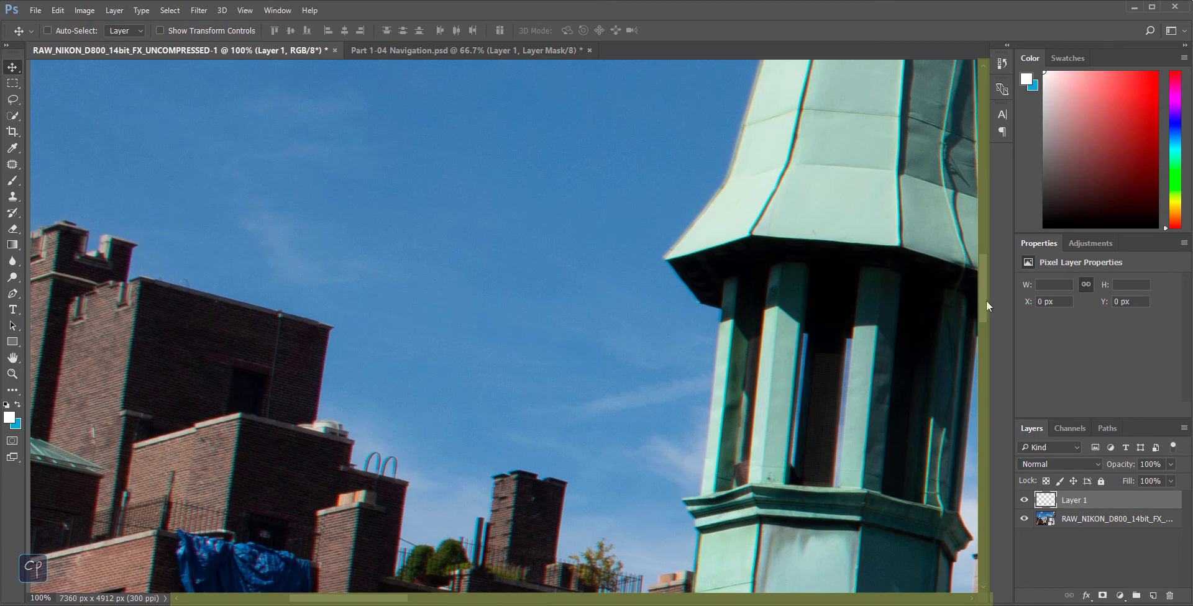
Step: Scroll around the spire close-up, then fit the whole city photo on screen at 17.41%
scroll(985, 305, "down", 2)
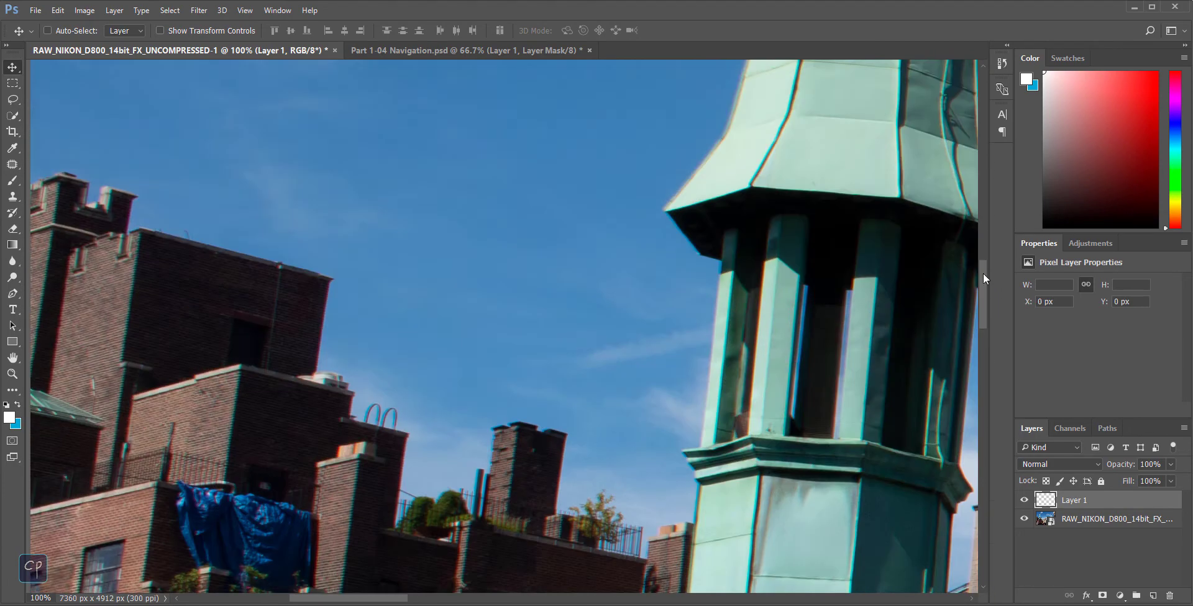
scroll(983, 292, "down", 5)
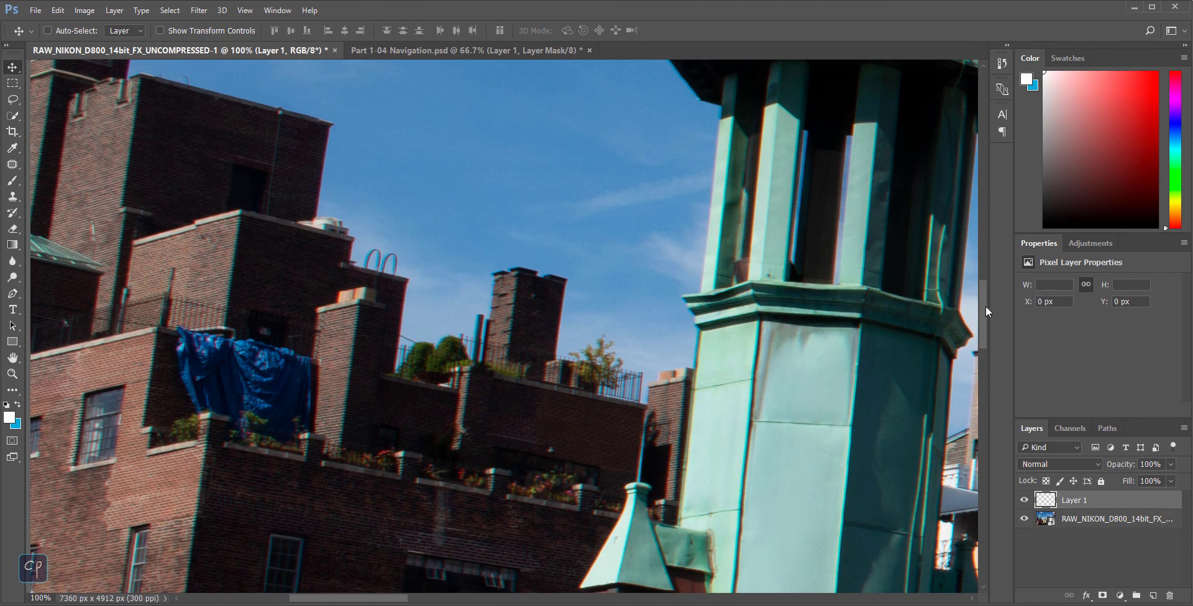
scroll(985, 307, "up", 1)
scroll(990, 288, "up", 7)
scroll(992, 291, "down", 3)
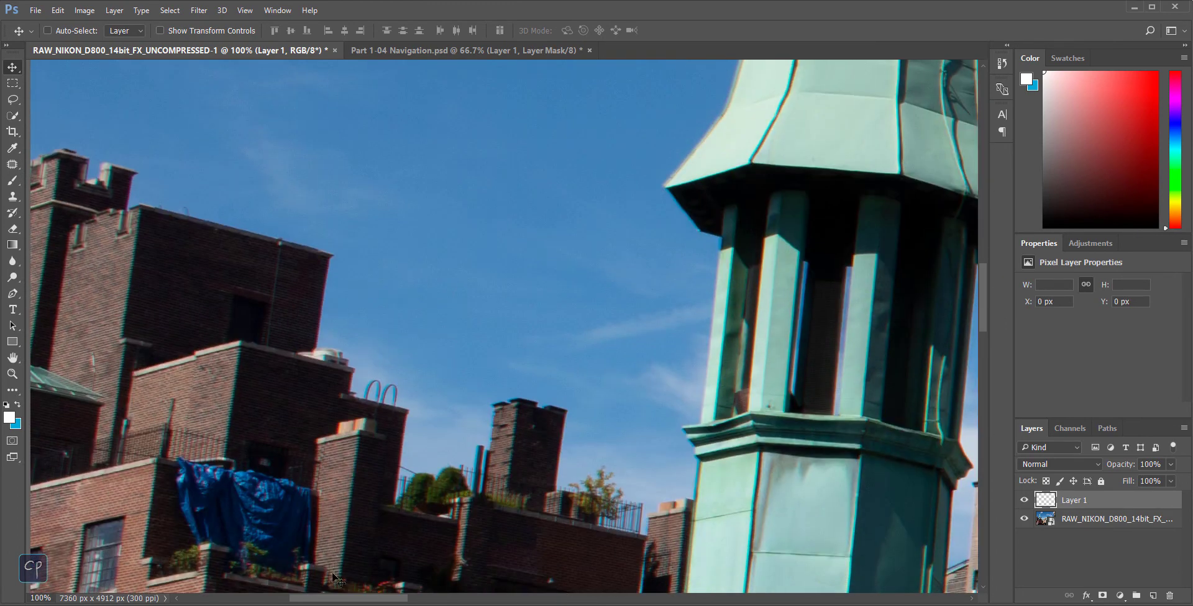
left_click_drag(318, 598, 463, 467)
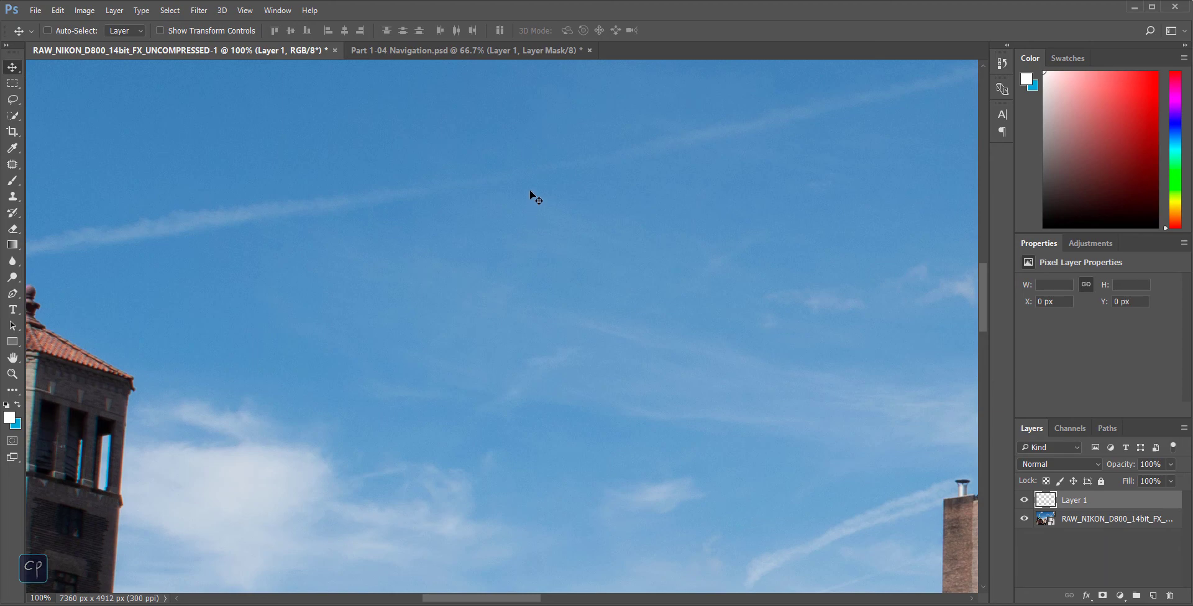
key("ctrl+0")
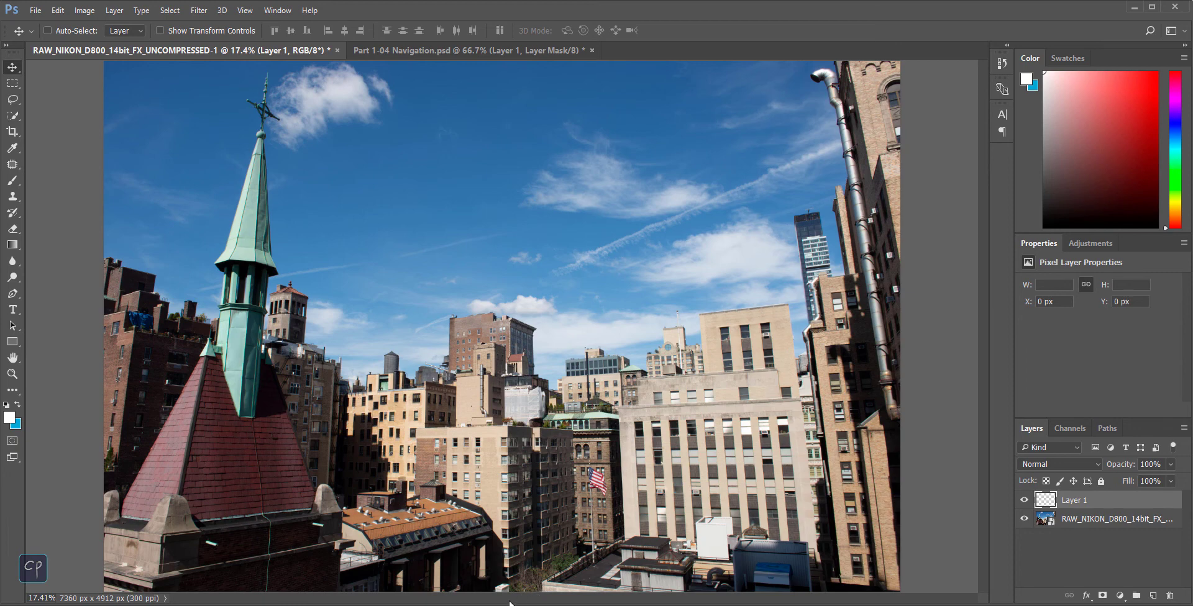
Step: Turn on Overscroll in the Tools preferences
key("h")
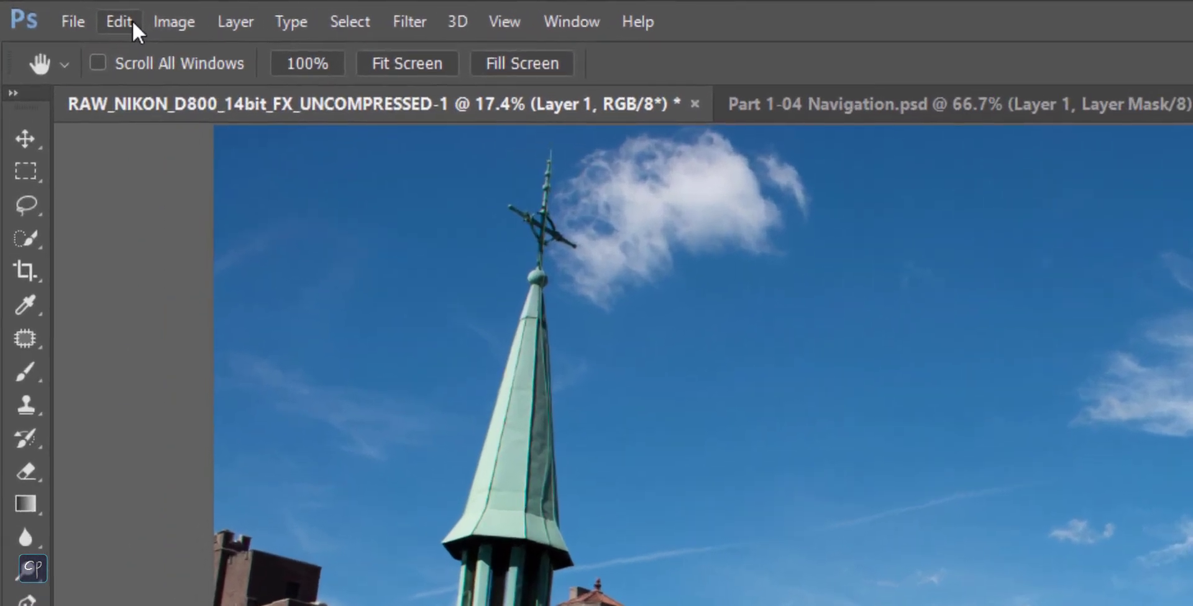
left_click(58, 10)
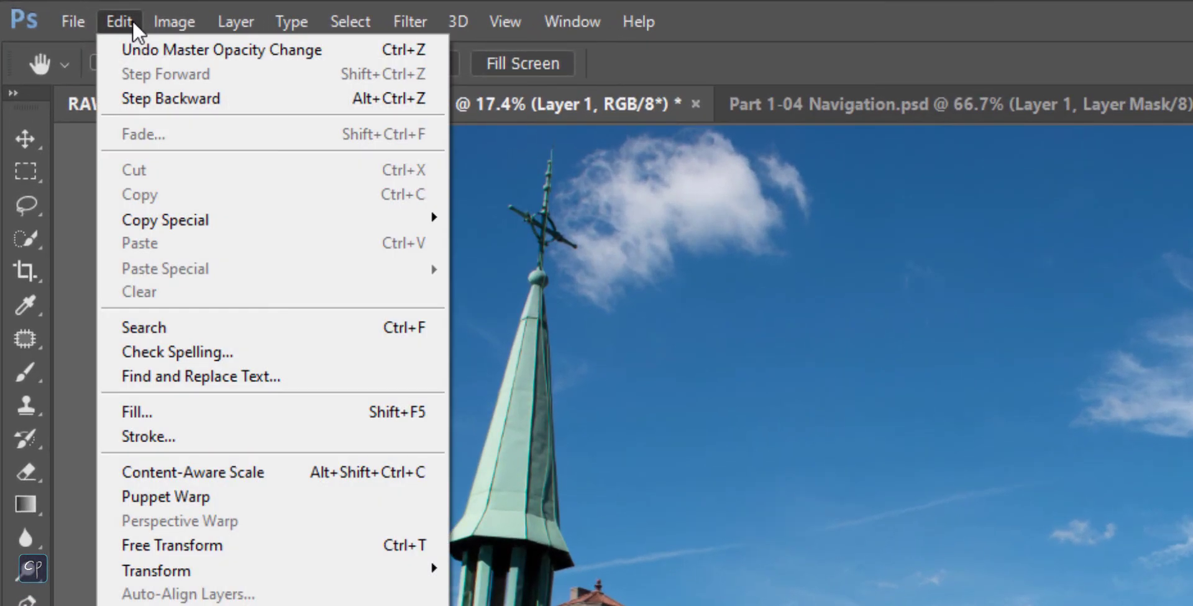
mouse_move(270, 569)
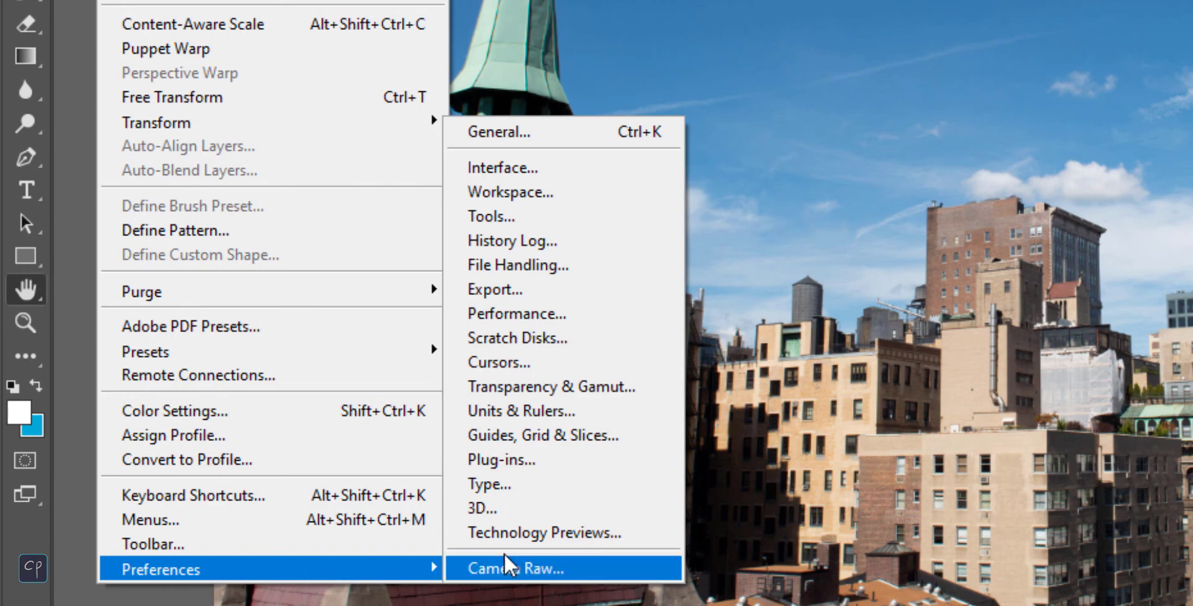
left_click(539, 214)
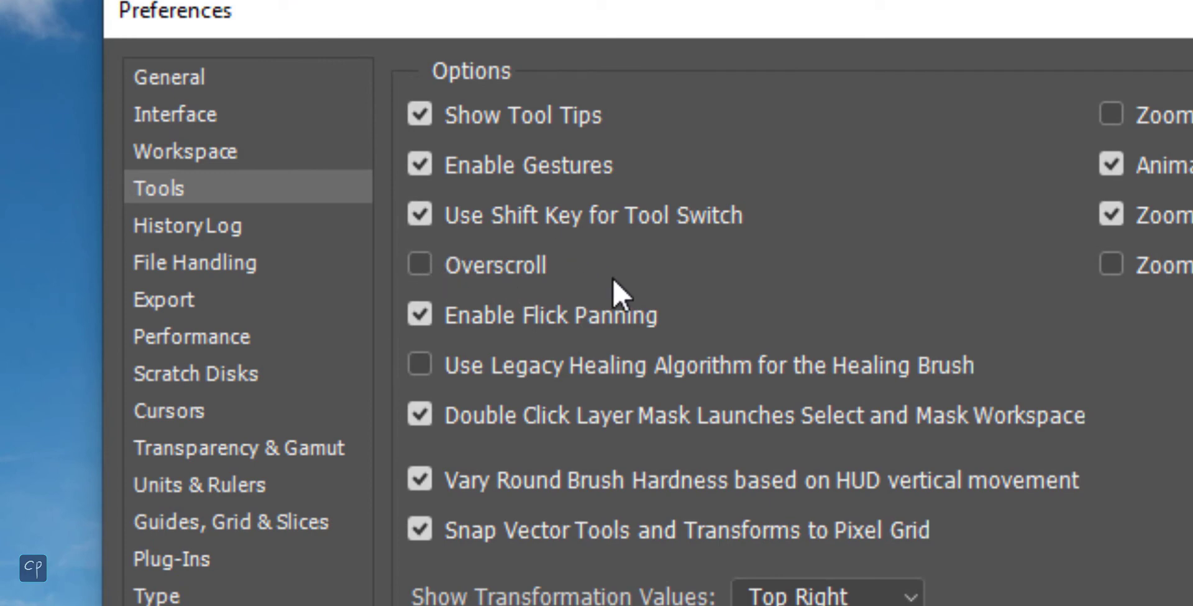
left_click(420, 265)
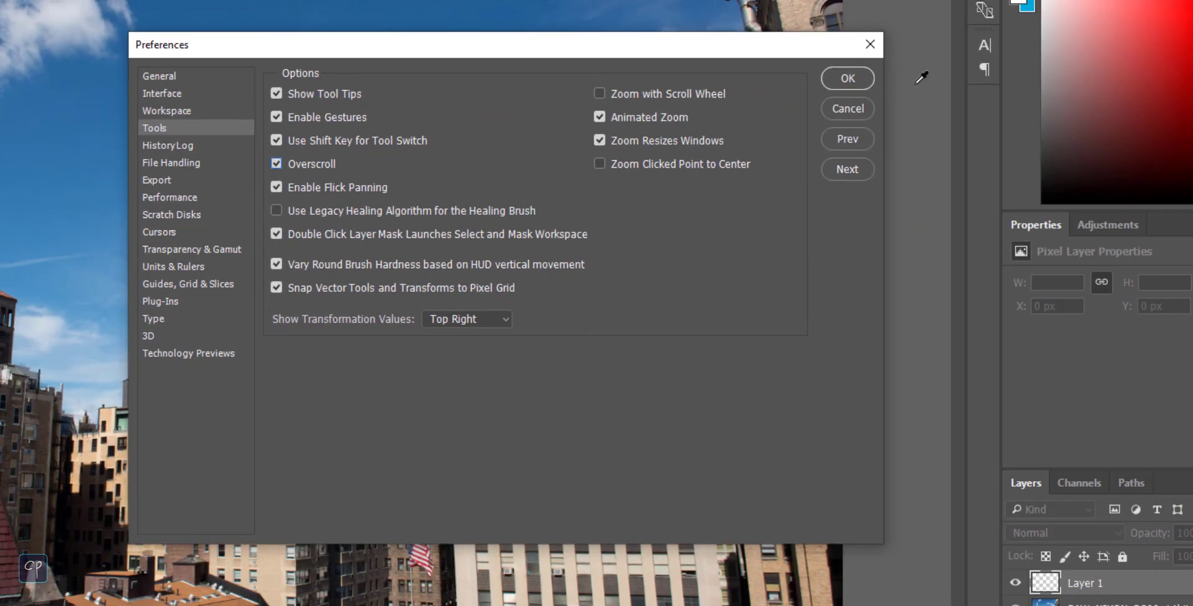
left_click(848, 80)
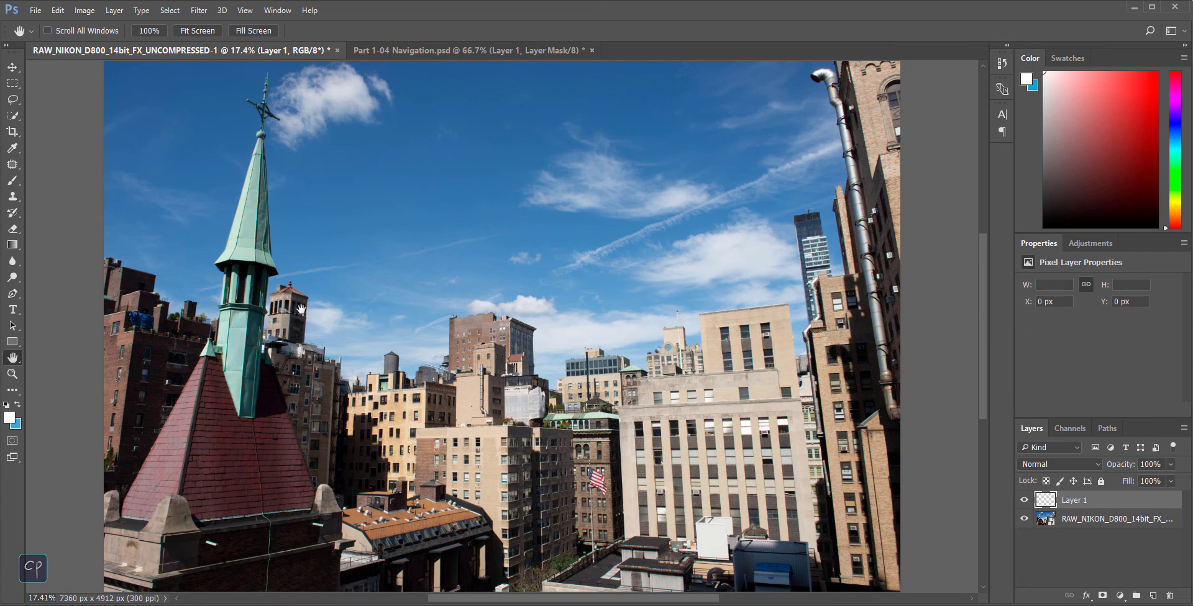
Step: Pan the photo past its top edge and zoom out to 8.33%
mouse_move(688, 150)
left_mouse_down()
mouse_move(628, 355)
mouse_move(663, 257)
mouse_move(637, 374)
left_mouse_up()
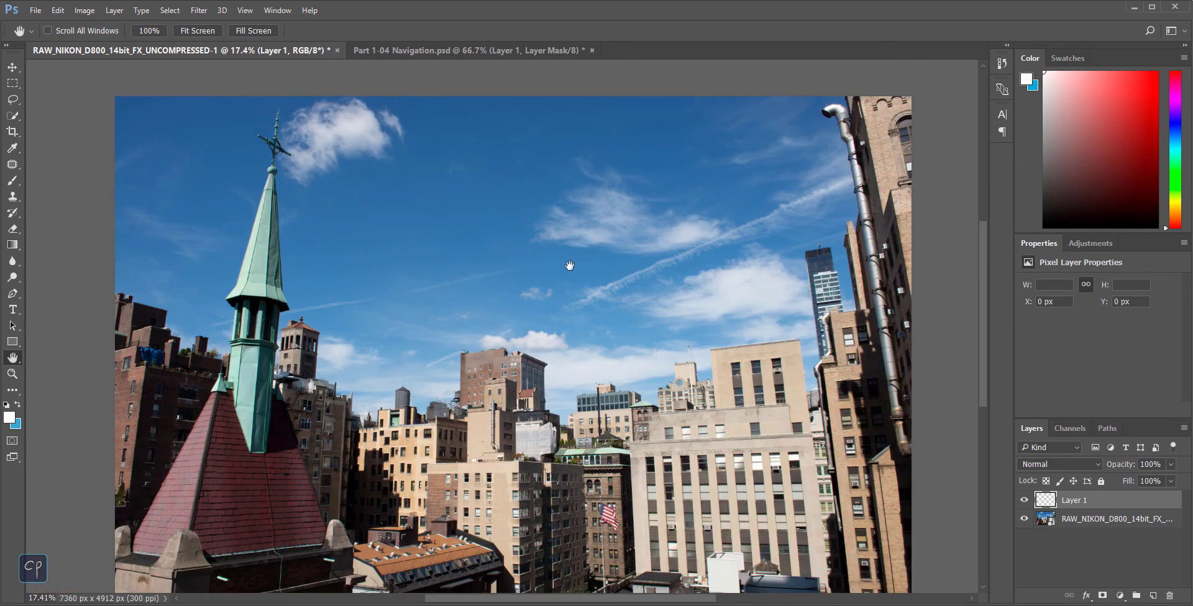
key("ctrl+minus")
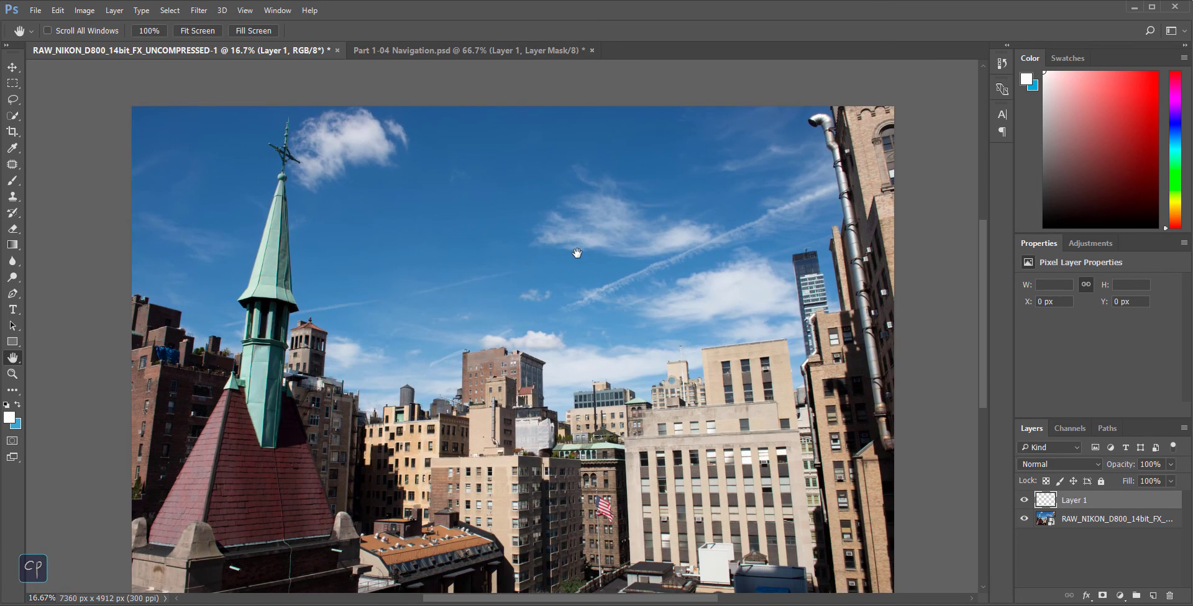
key("ctrl+minus")
key("ctrl+minus")
mouse_move(478, 254)
left_mouse_down()
mouse_move(404, 294)
mouse_move(419, 268)
mouse_move(452, 256)
left_mouse_up()
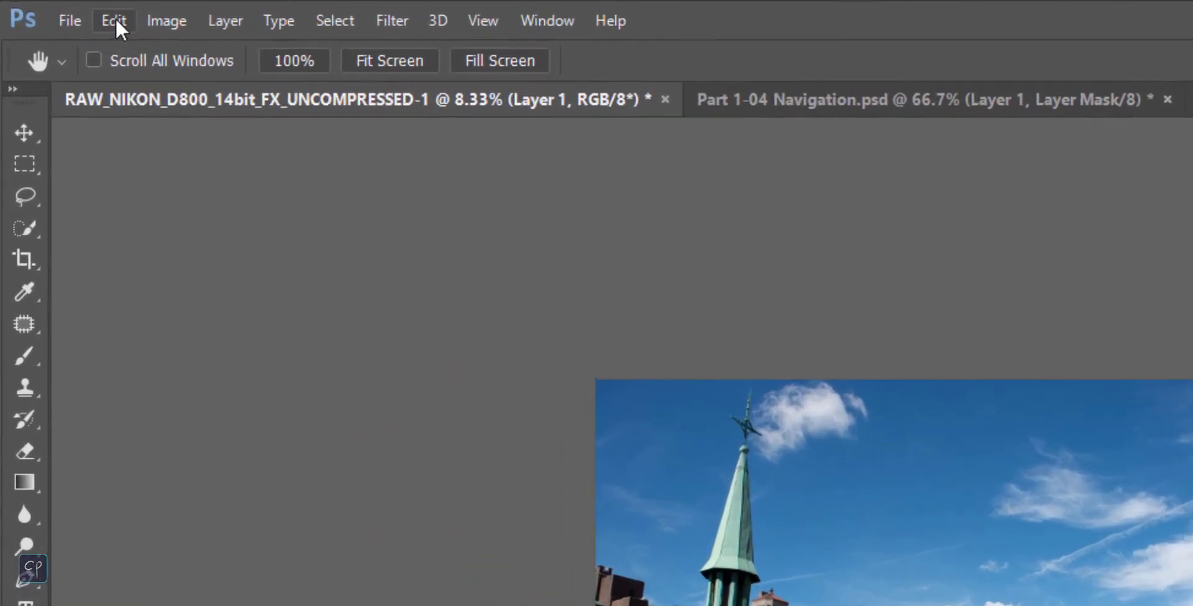
Step: Reopen the Tools preferences, then close them to return to the Navigation slide
left_click(115, 17)
mouse_move(268, 484)
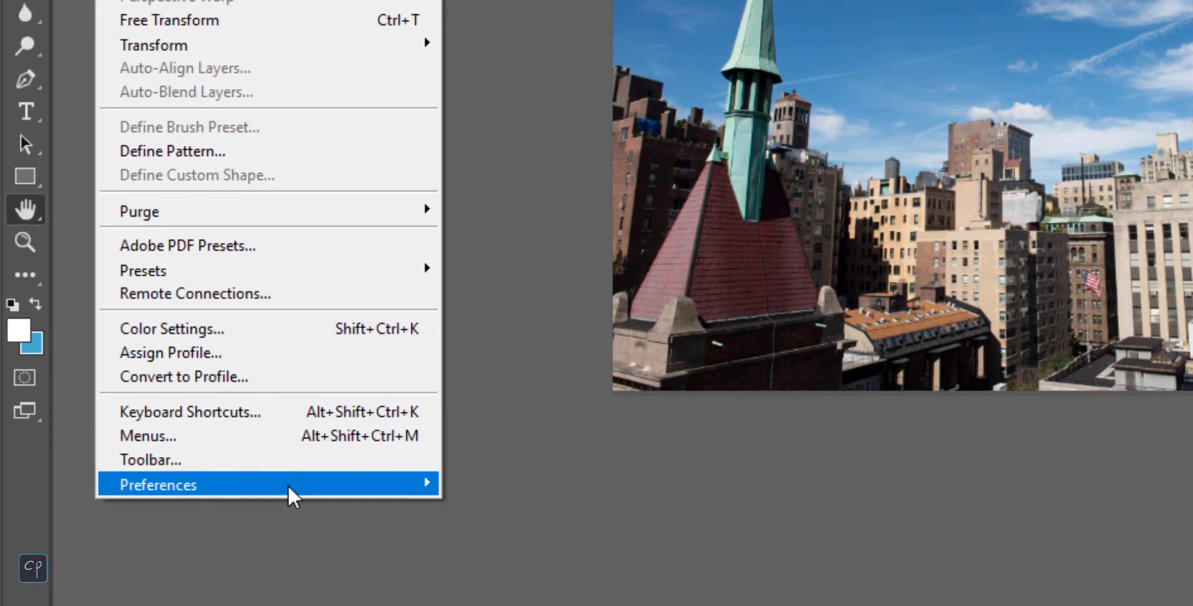
left_click(564, 137)
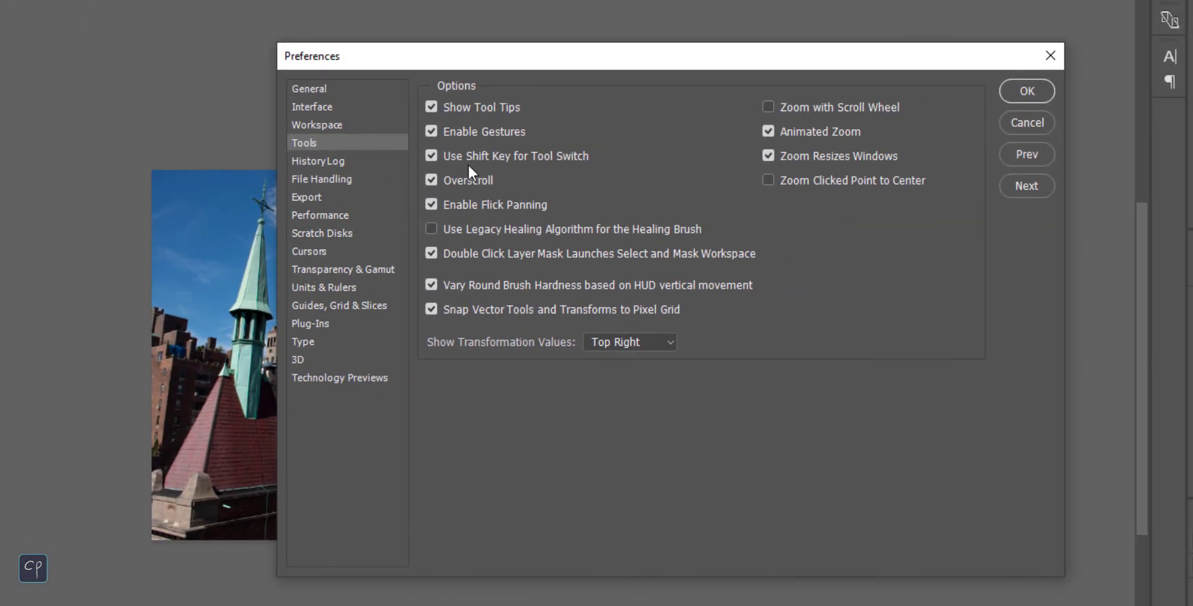
left_click(1052, 91)
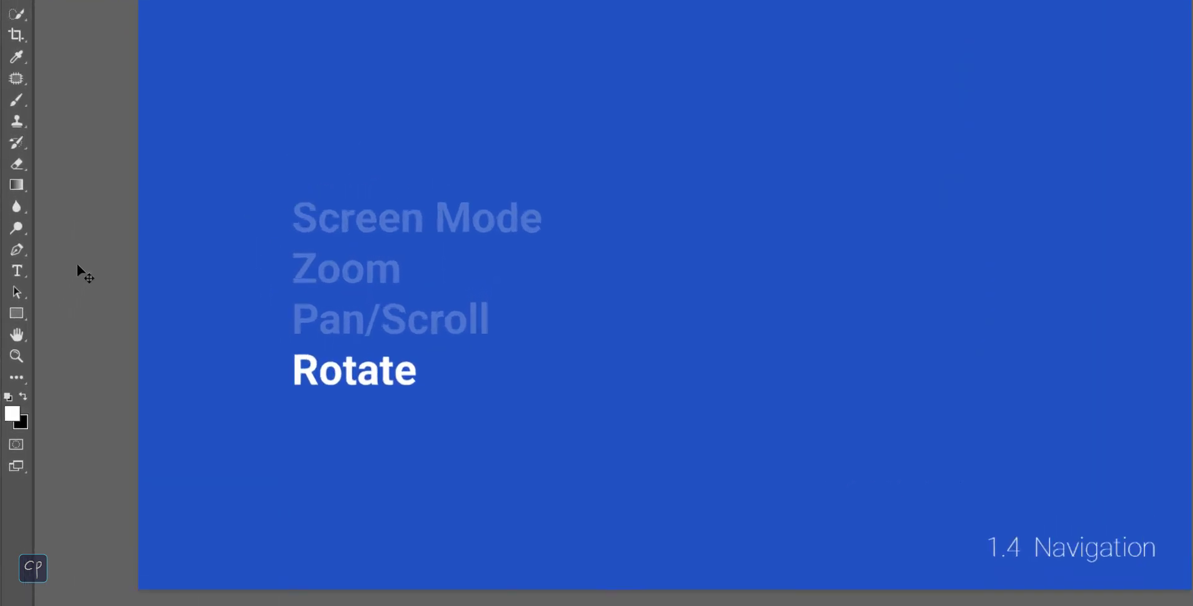
Step: Select the Rotate View Tool and check Use Graphics Processor in Performance preferences, then cancel
right_click(39, 287)
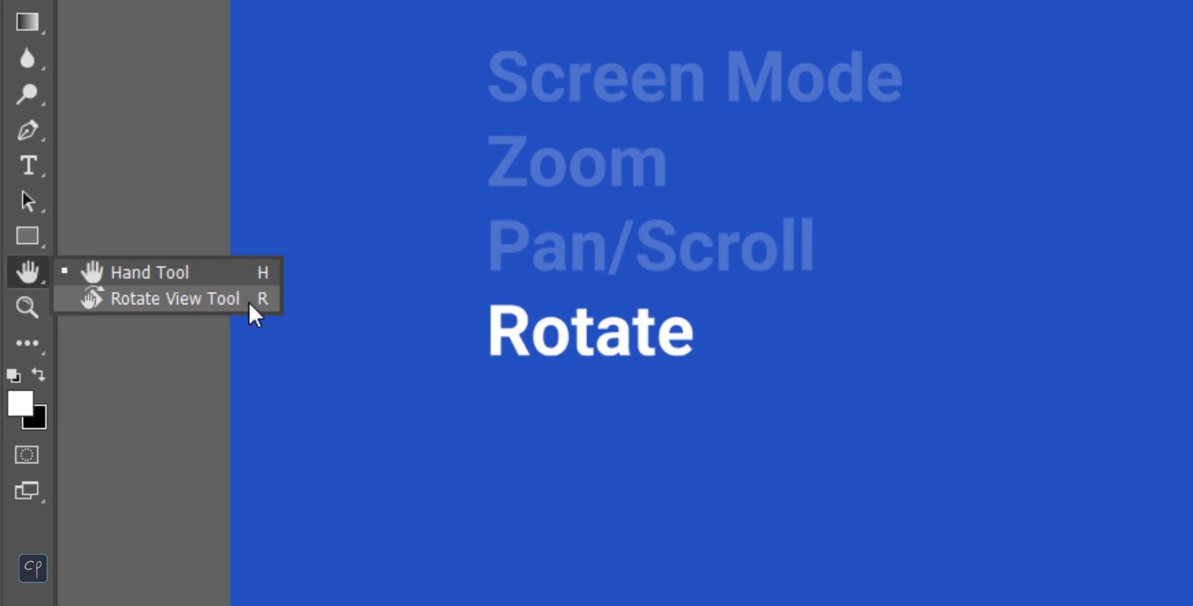
left_click(178, 301)
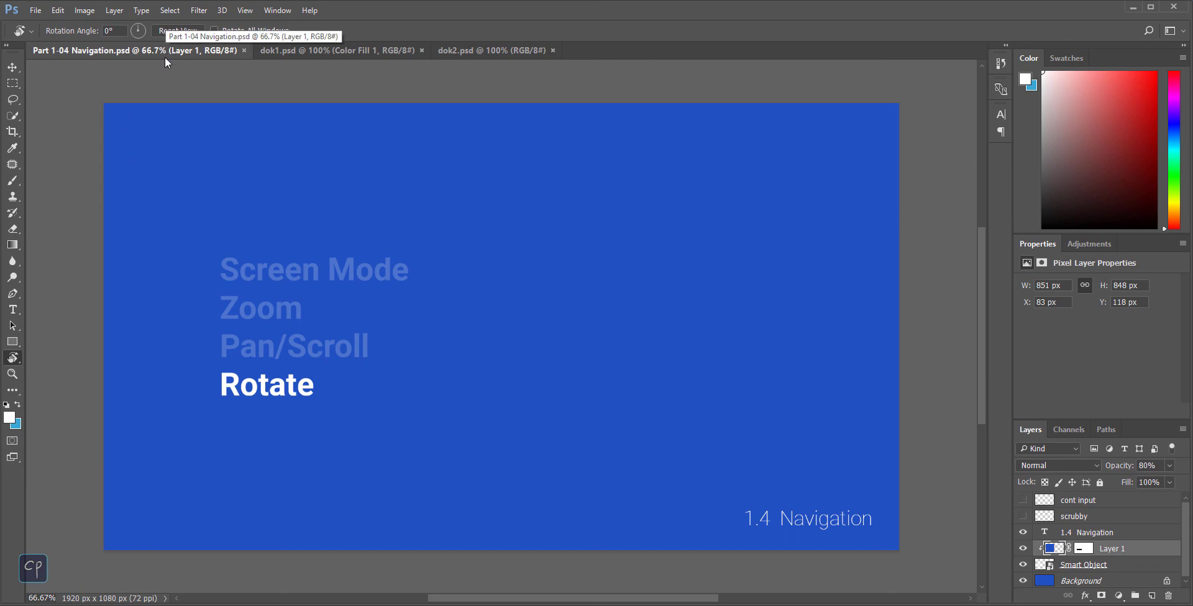
left_click(59, 13)
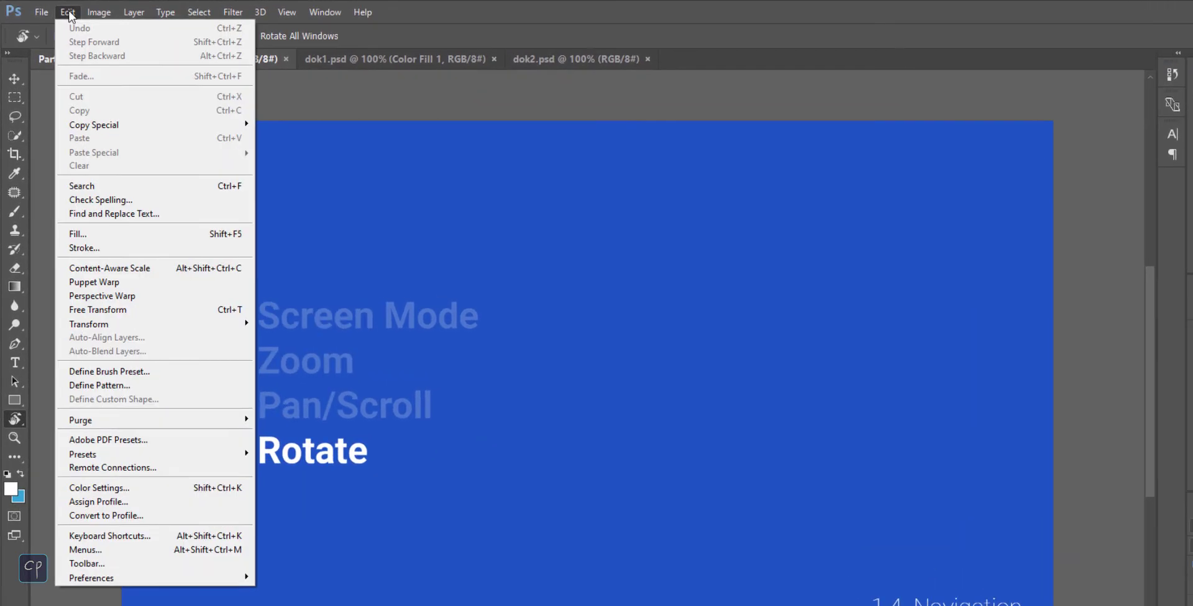
mouse_move(305, 550)
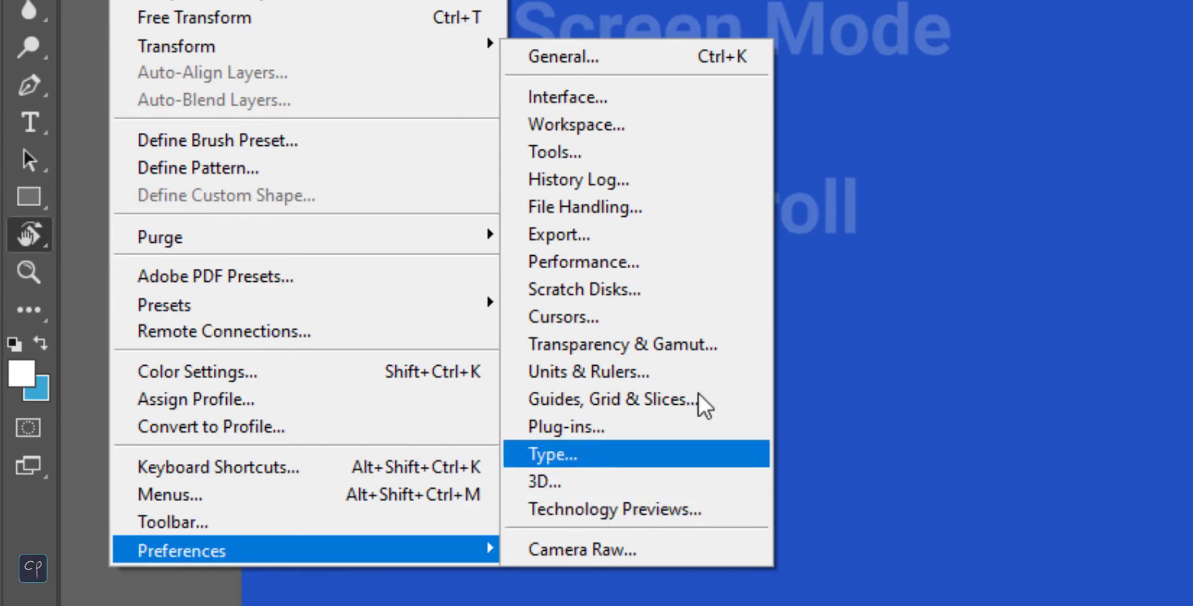
left_click(692, 255)
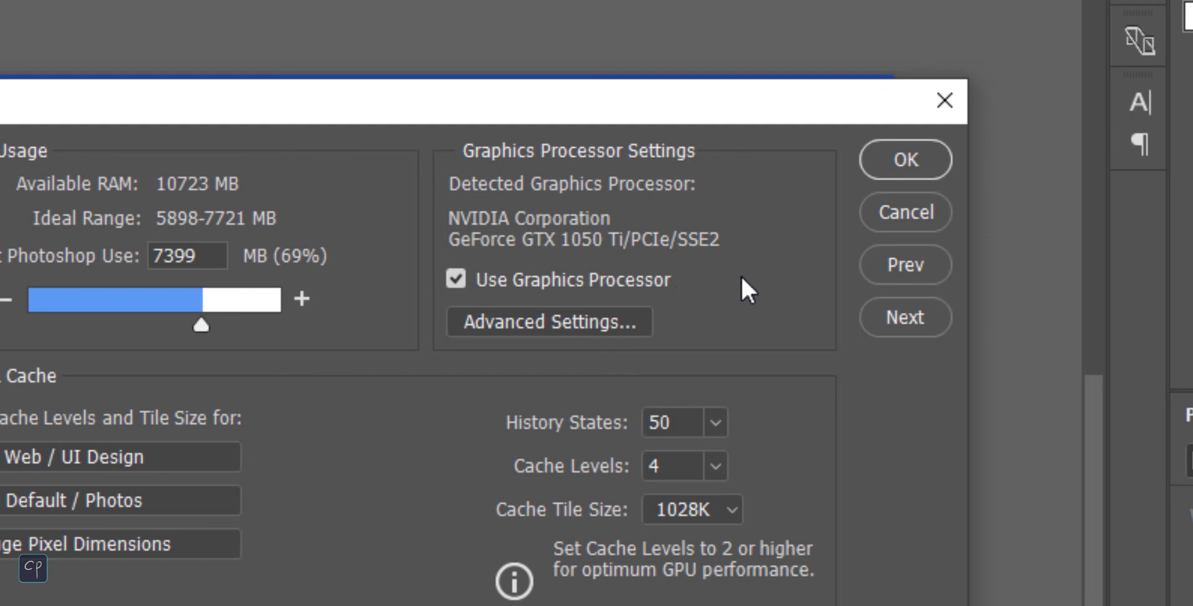
left_click(886, 215)
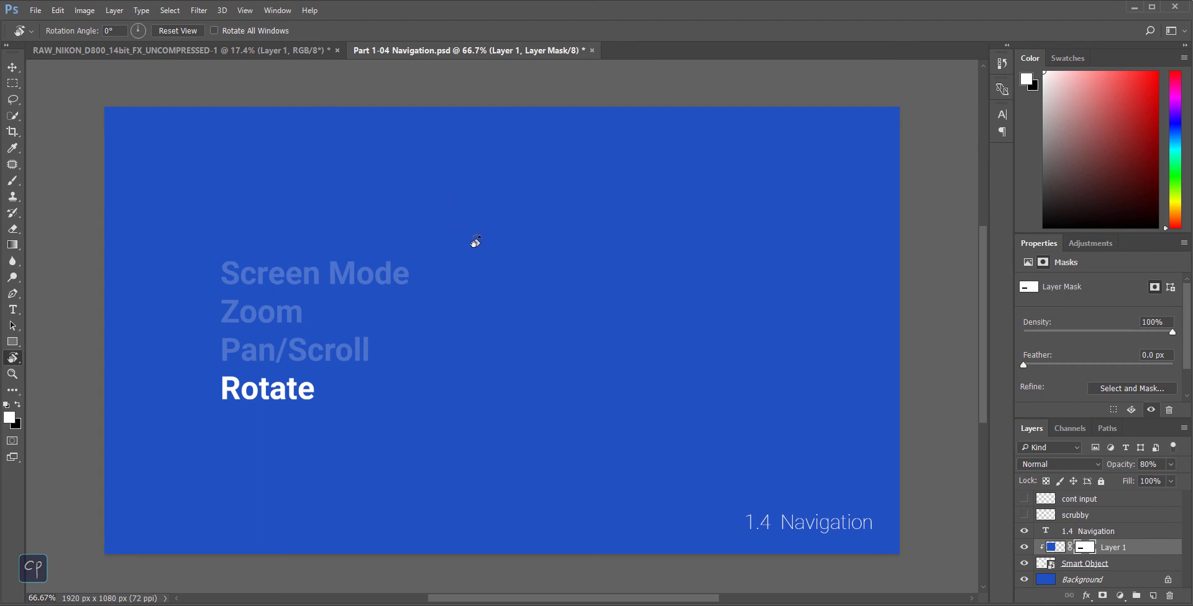
left_click_drag(475, 242, 533, 236)
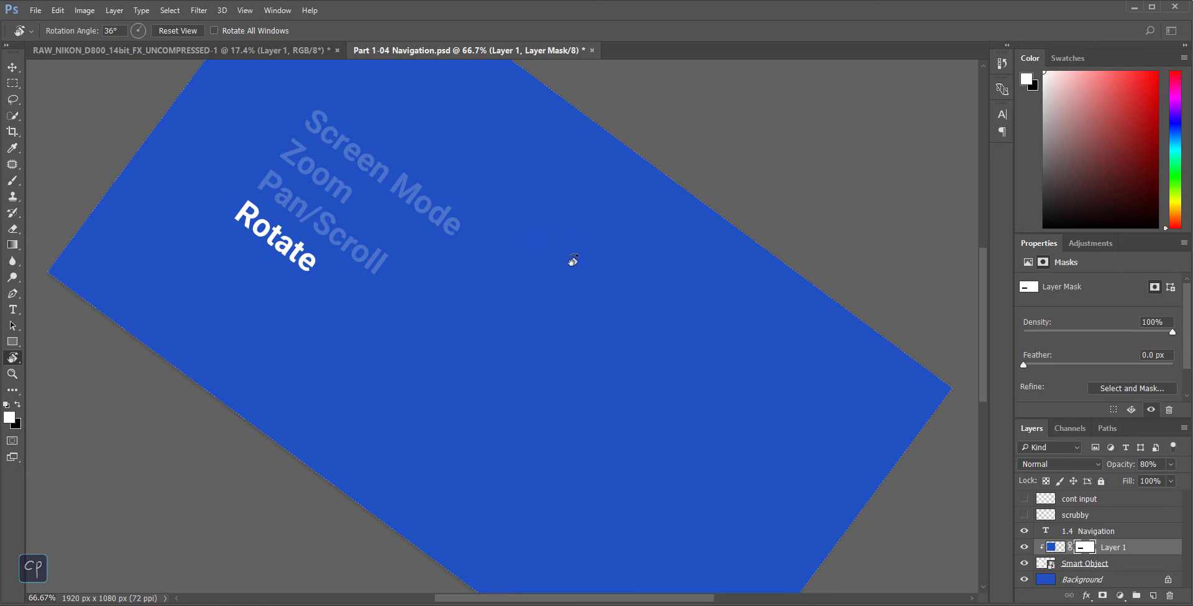
left_click_drag(573, 261, 477, 283)
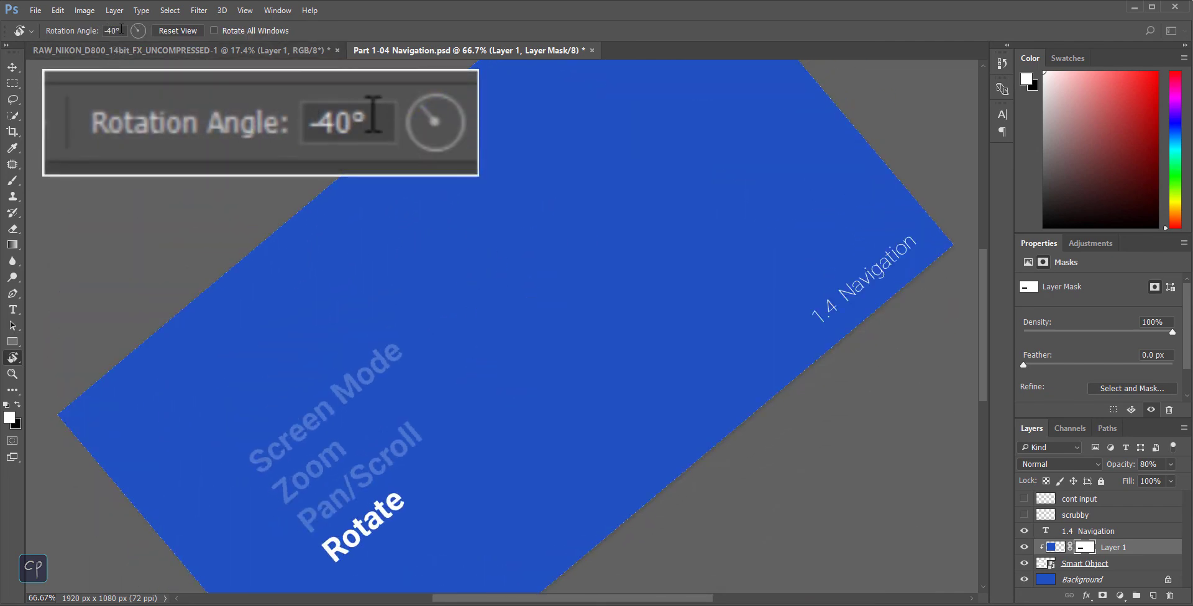
left_click(69, 31)
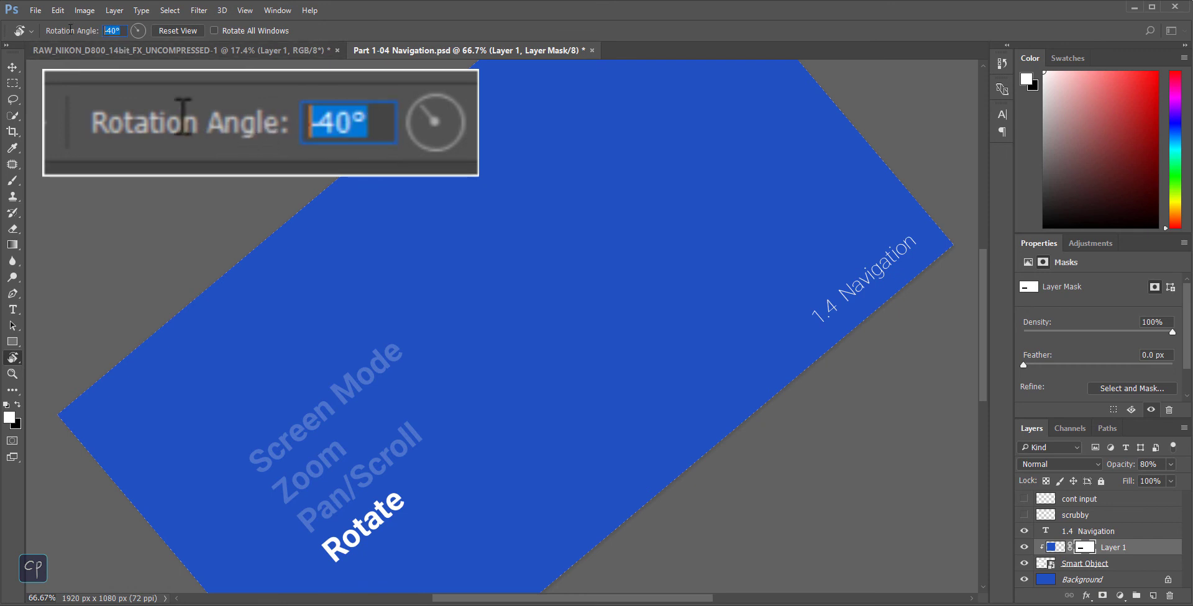
type("75")
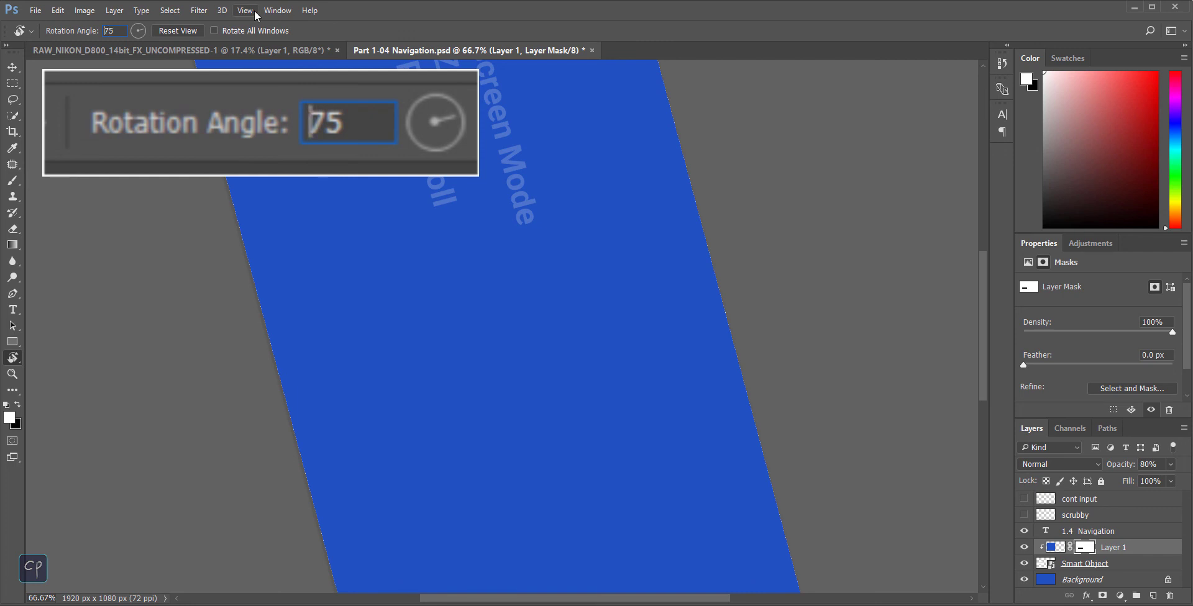
type("-")
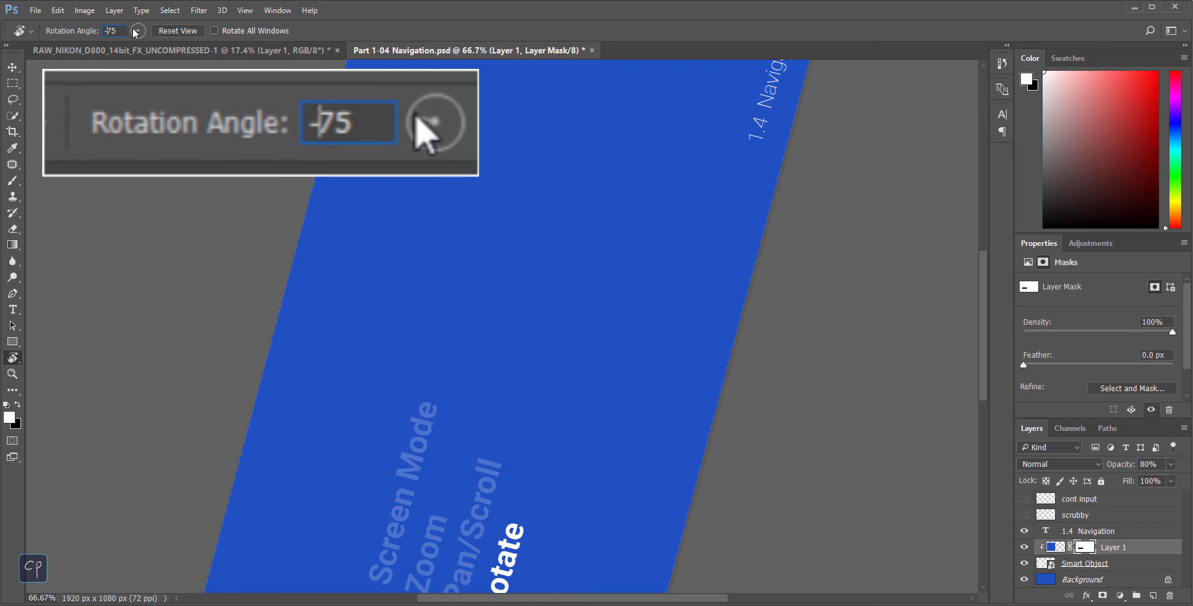
left_click_drag(135, 34, 138, 31)
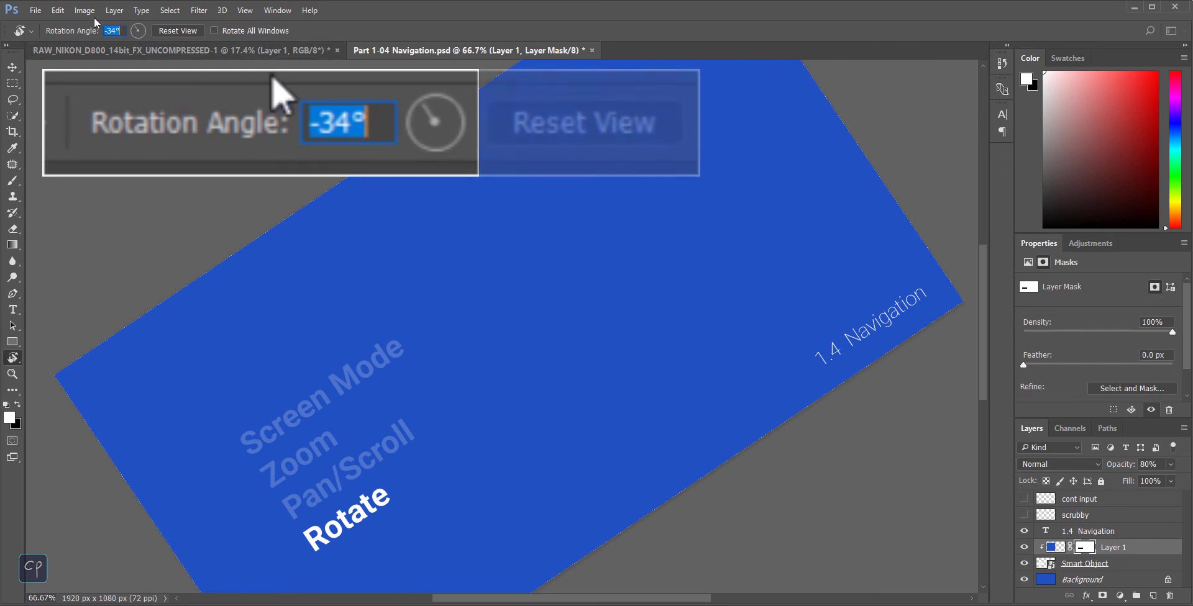
type("0")
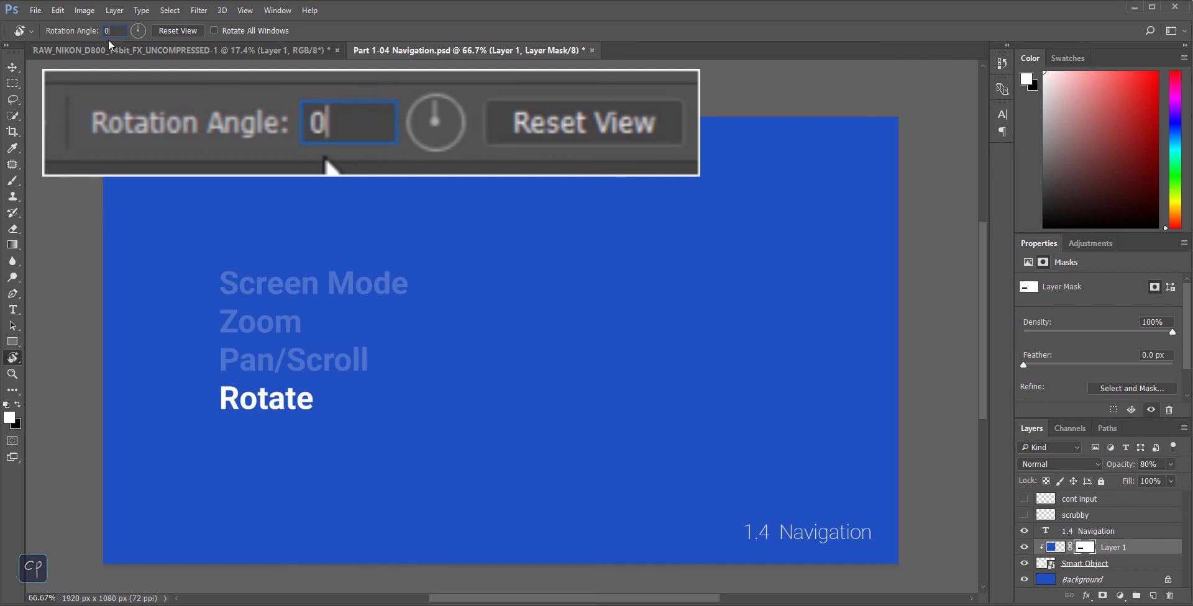
key("Return")
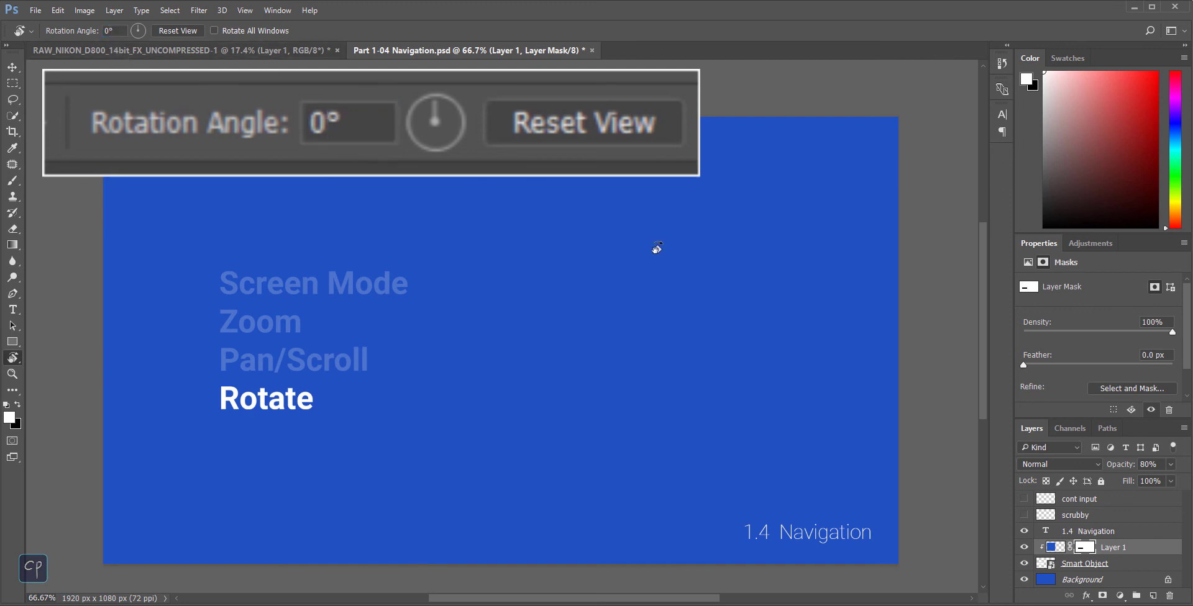
left_click_drag(447, 210, 544, 199)
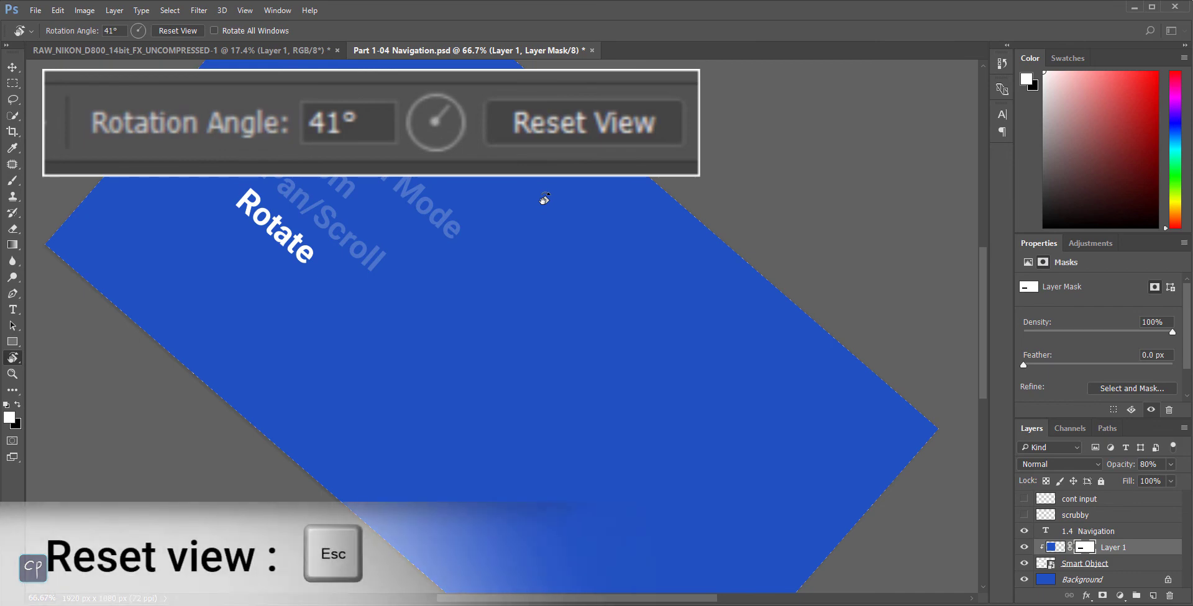
key("Escape")
left_click_drag(544, 199, 457, 208)
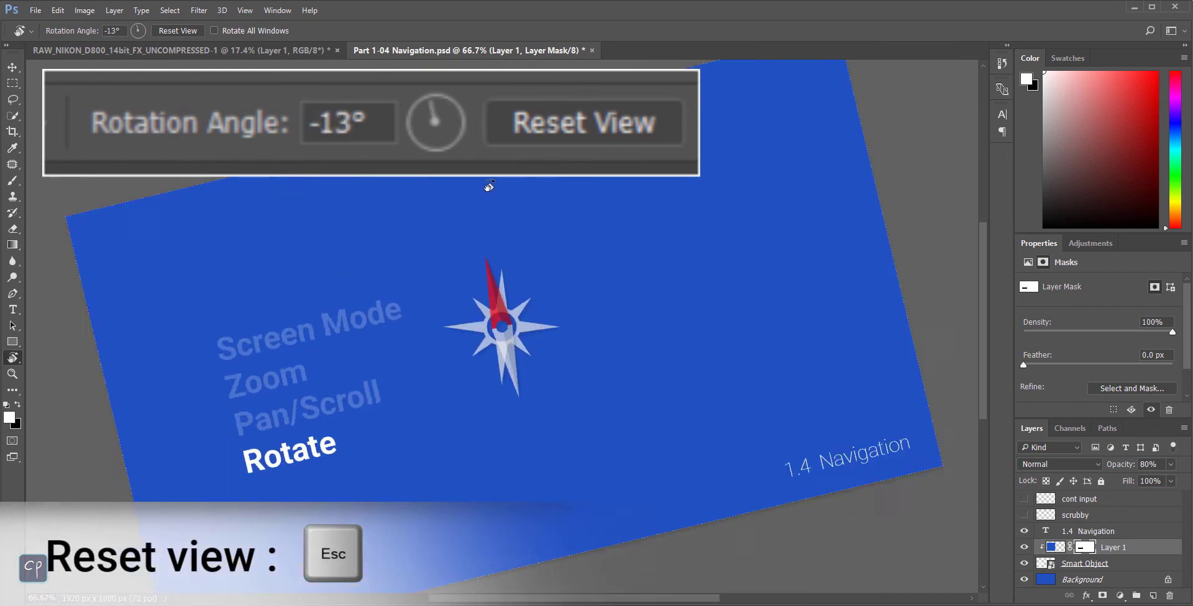
left_click(179, 31)
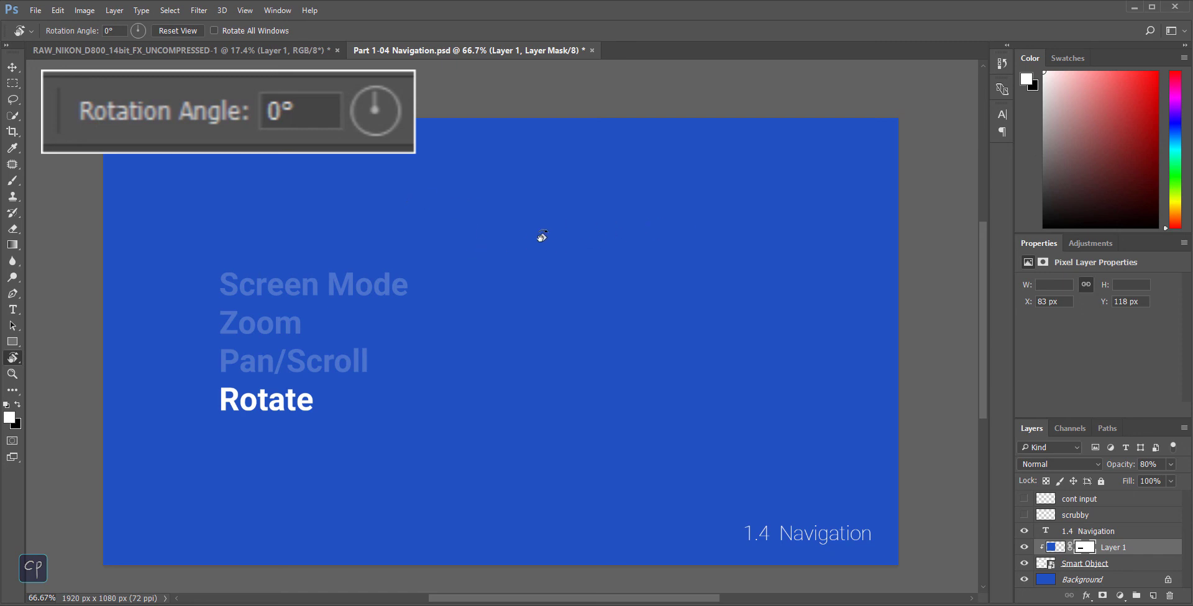
Step: Tilt the canvas with the rotation compass and turn it back upright to 0°
left_click_drag(461, 240, 563, 232)
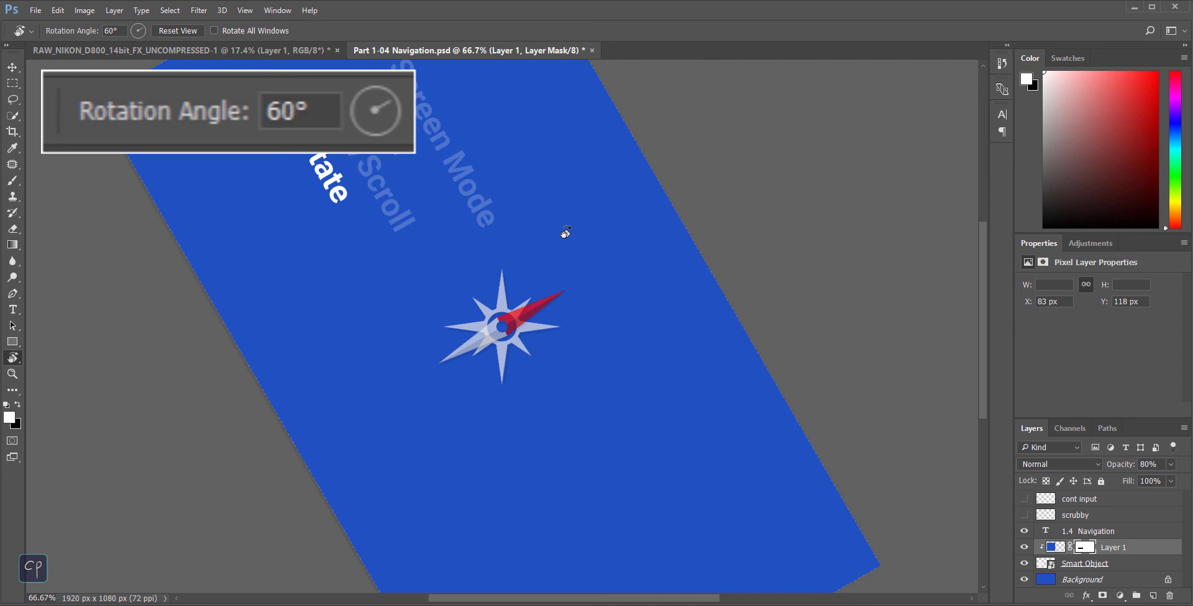
mouse_move(550, 233)
left_mouse_down()
mouse_move(394, 264)
mouse_move(463, 248)
left_mouse_up()
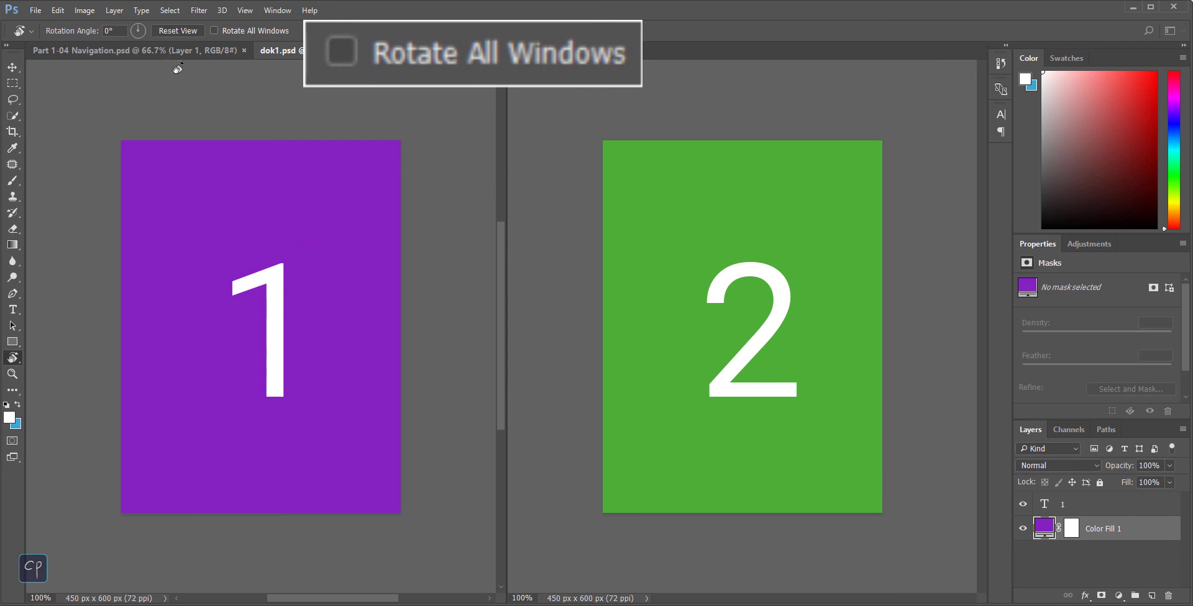
Step: Enable Rotate All Windows, rotate both pages to about 29° then -39°, and reset the view
left_click(214, 30)
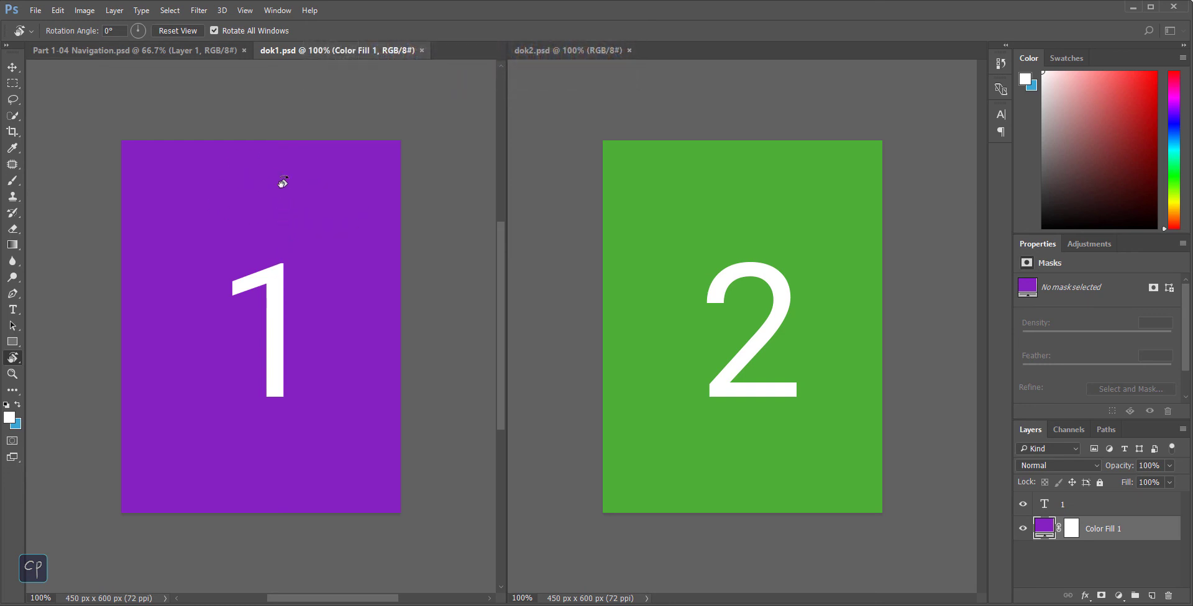
left_click_drag(222, 203, 291, 203)
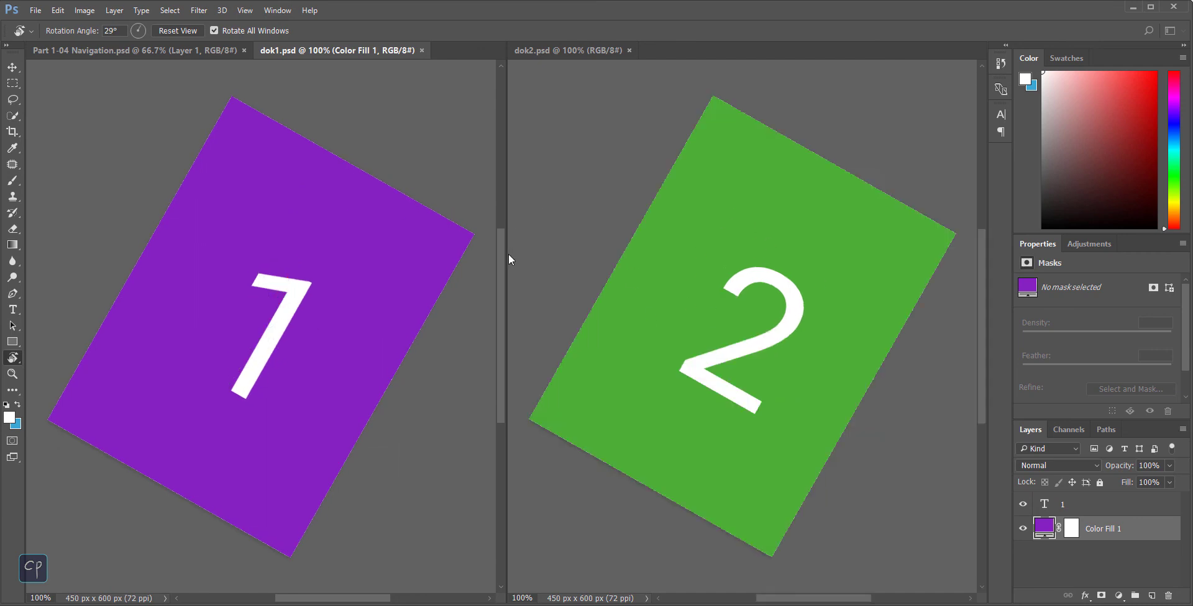
left_click_drag(455, 225, 355, 336)
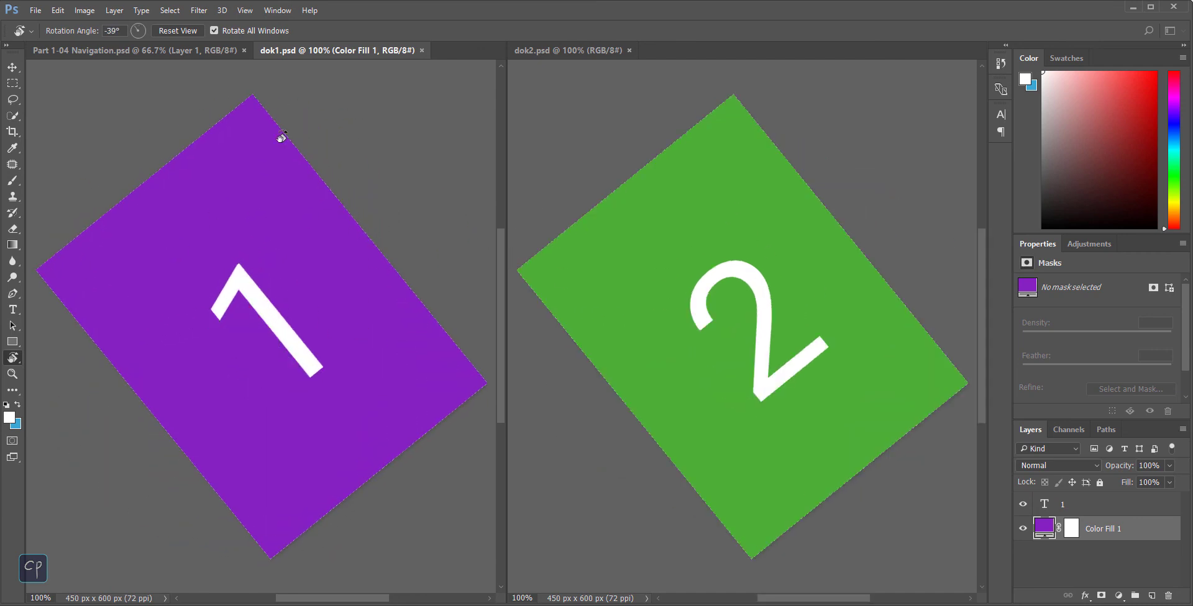
left_click(178, 31)
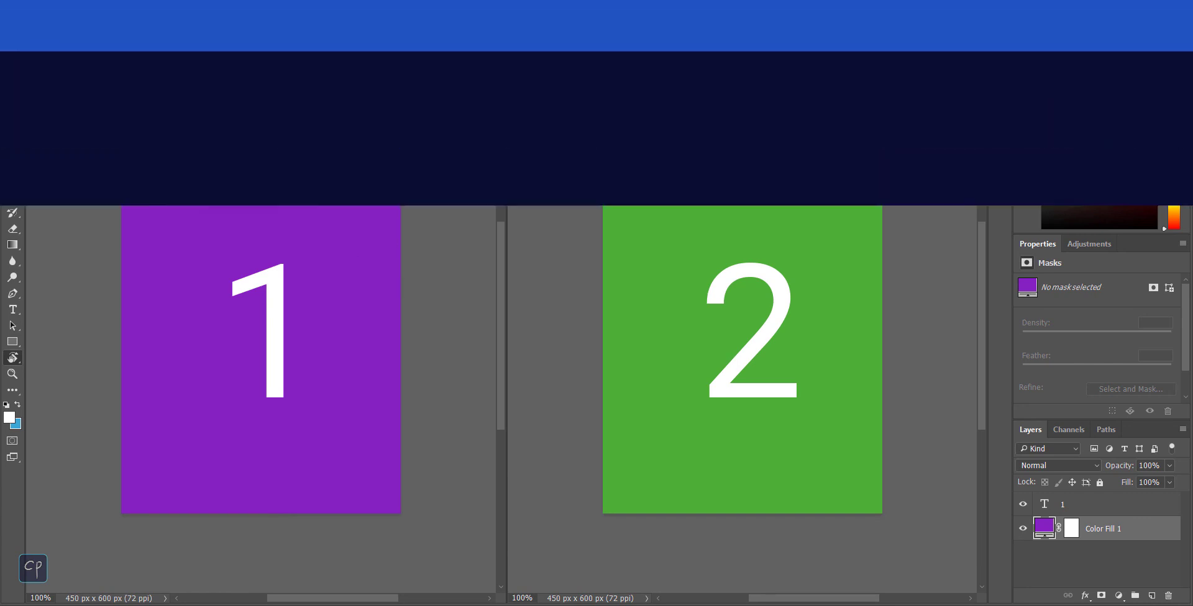